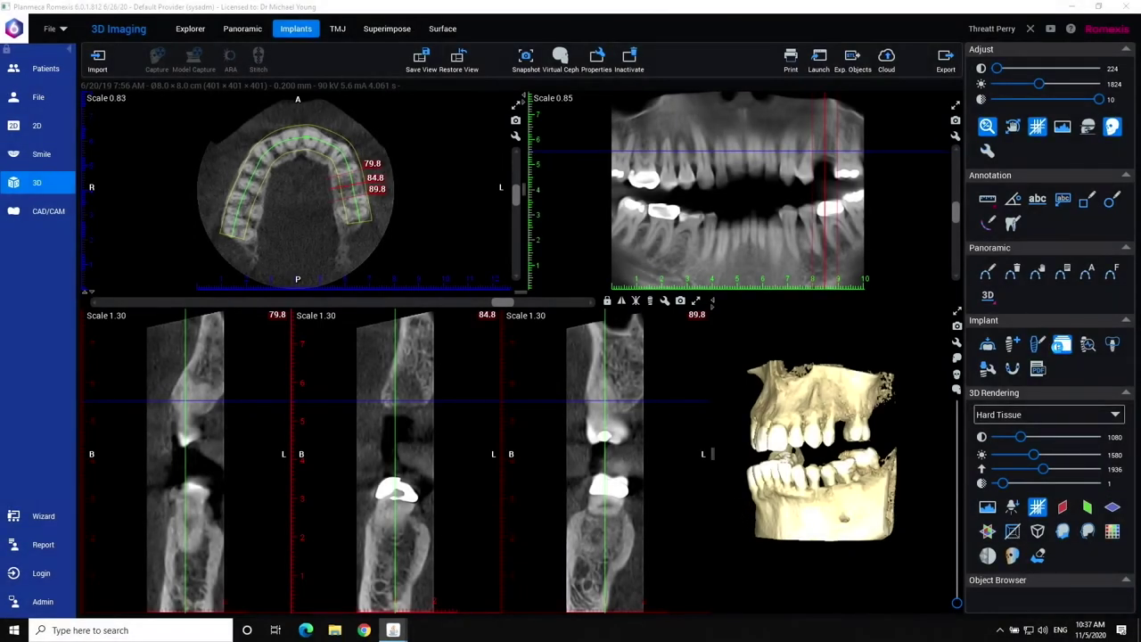
Open the implant library from the Implants view of the loaded CBCT.
click(1061, 344)
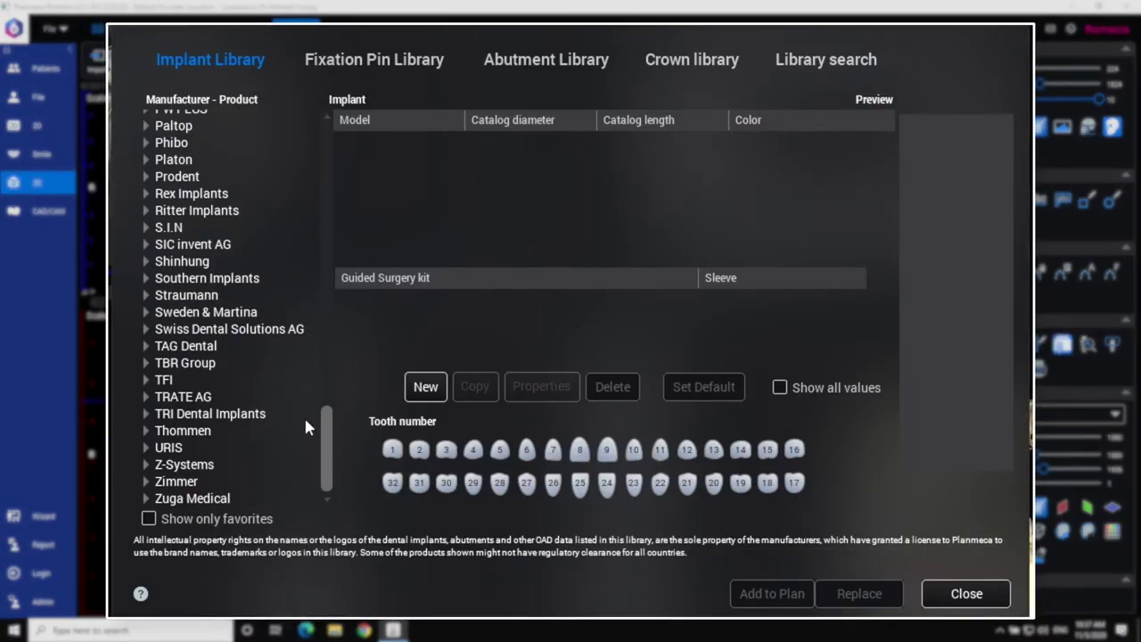
Choose URIS > OMNI Fixture OMF45115 (4.5 × 11.5) with URIS Sleeve and add it to the plan.
click(147, 448)
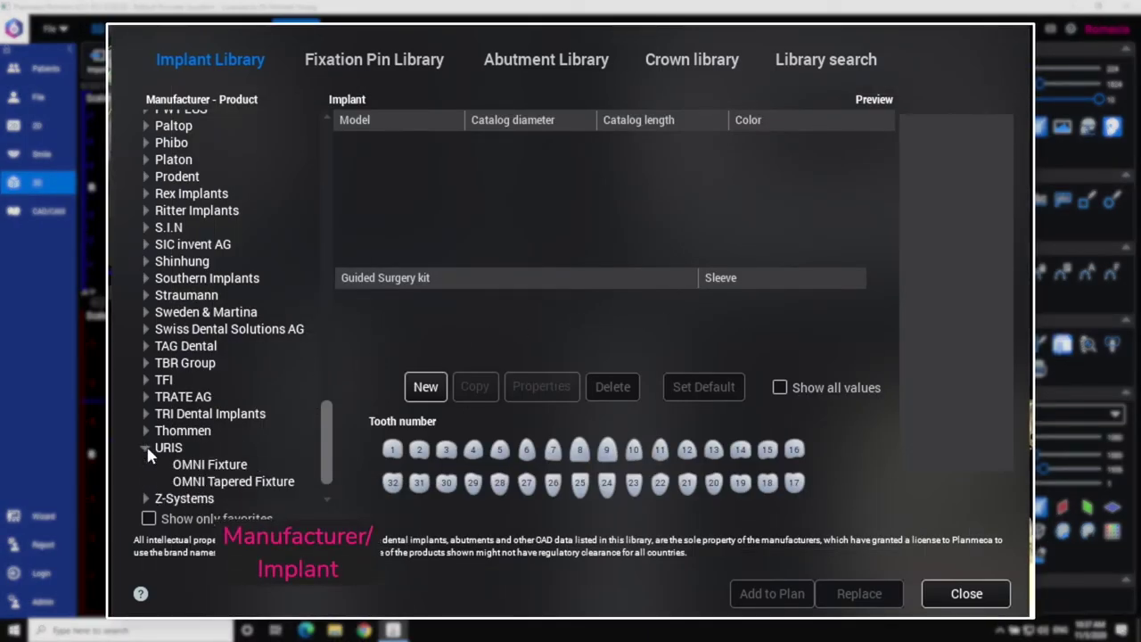
click(190, 466)
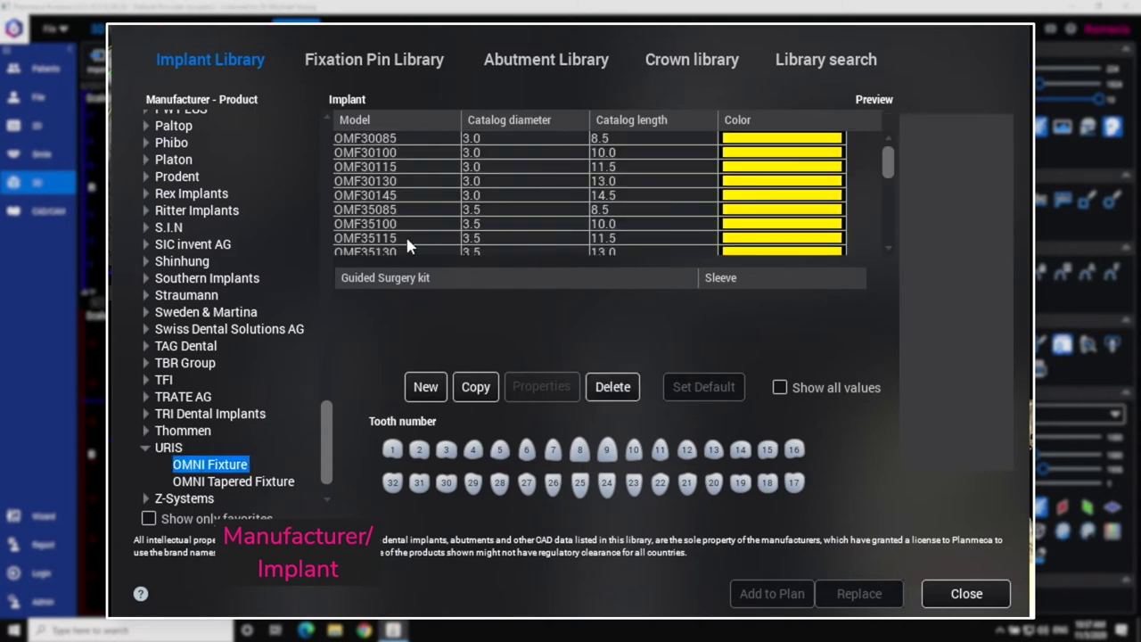
scroll(719, 200, down, 5)
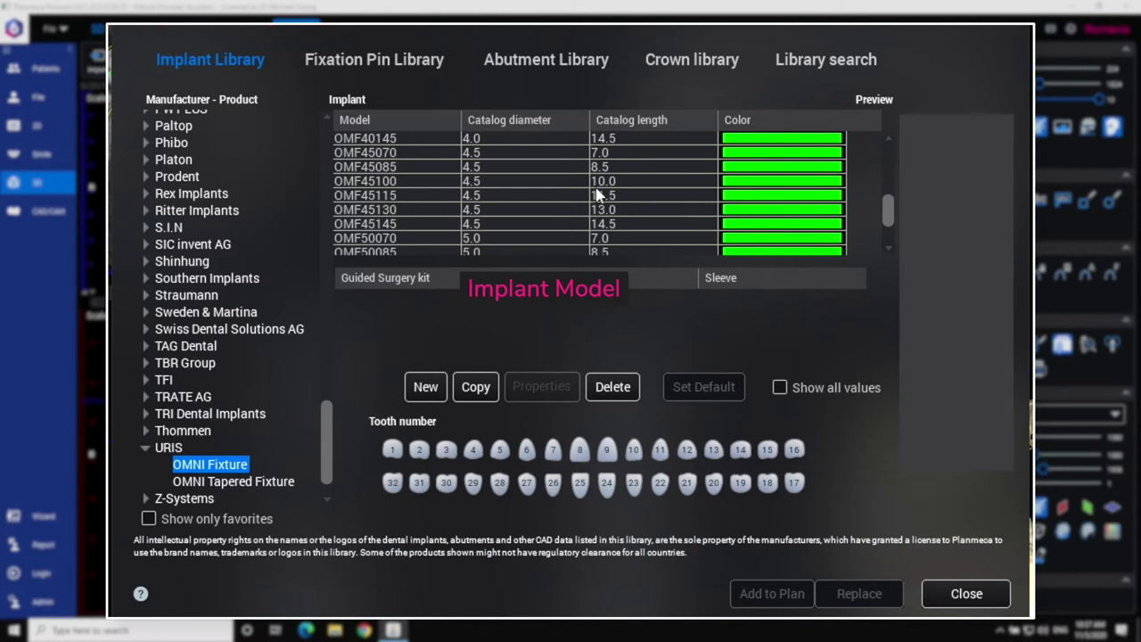
click(554, 196)
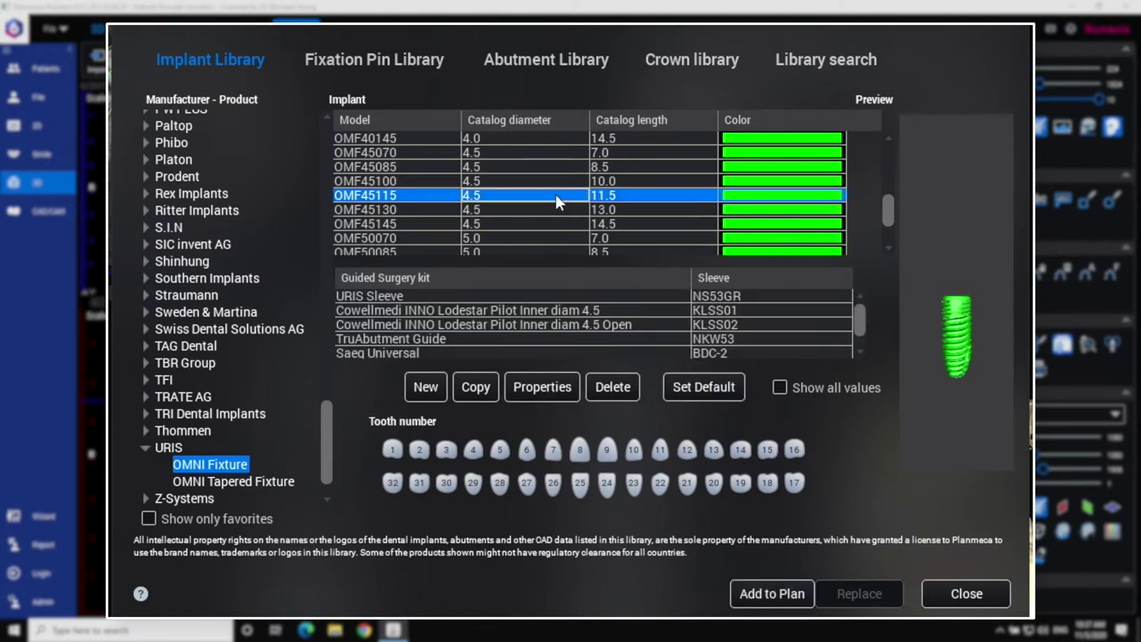
click(419, 297)
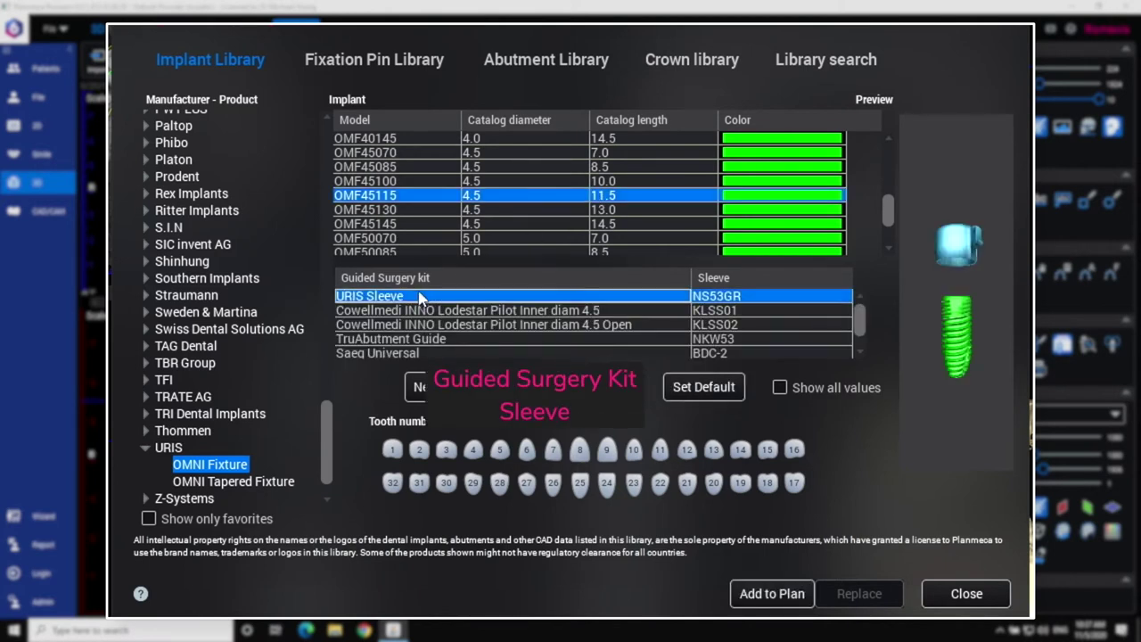
click(767, 594)
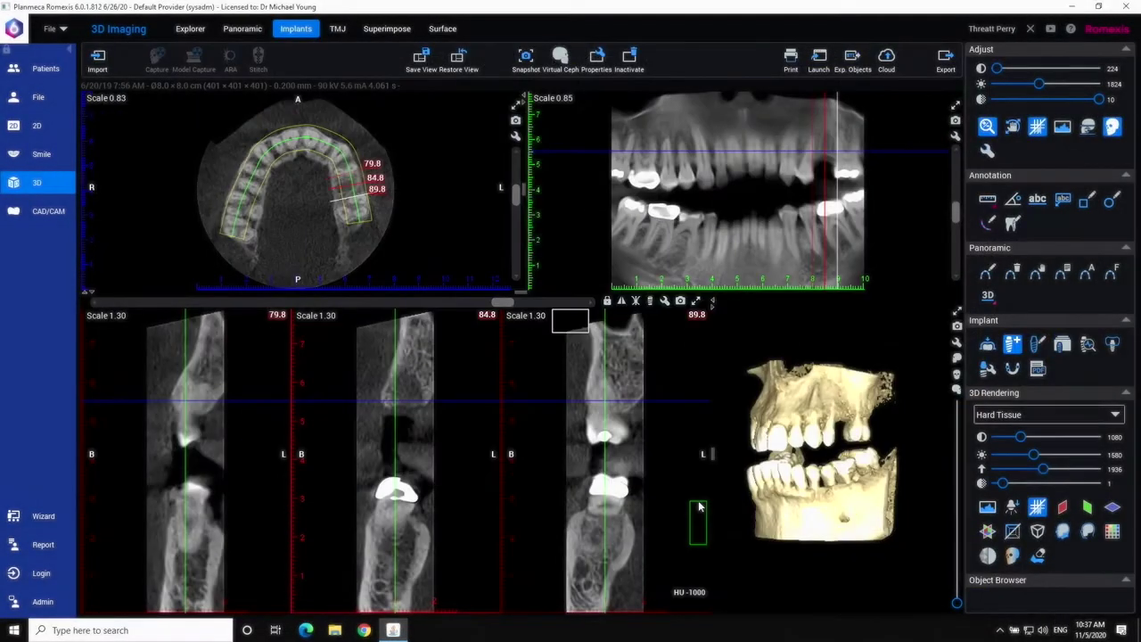
Place the implant in the upper tooth gap, tilt it along the bone, and rotate implant-centred slices.
click(827, 131)
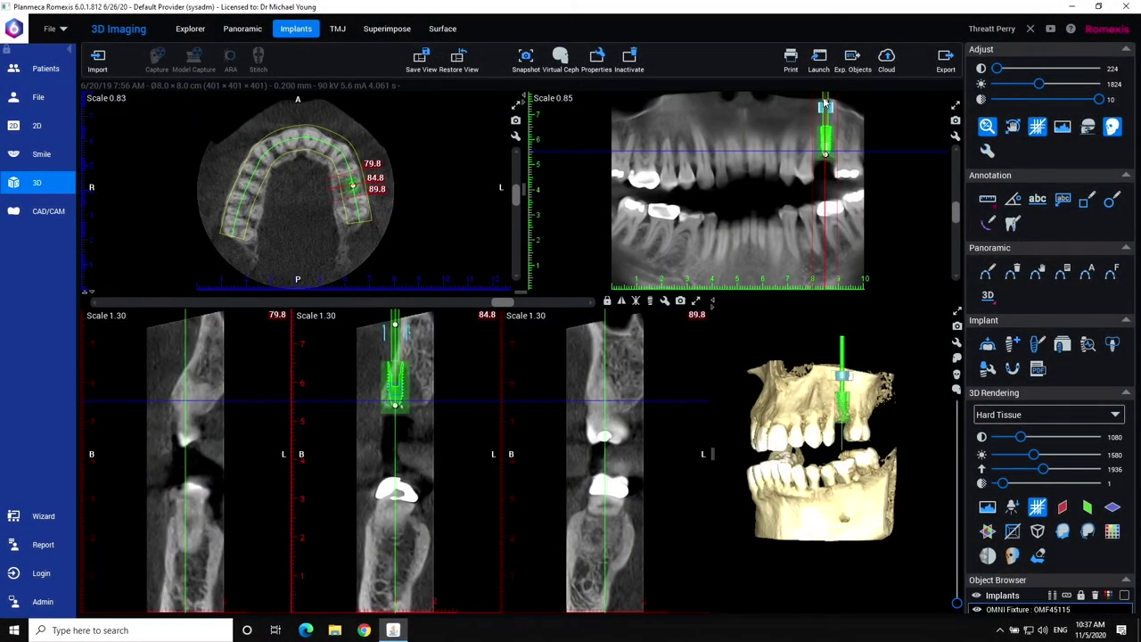
drag(418, 354, 430, 356)
click(652, 301)
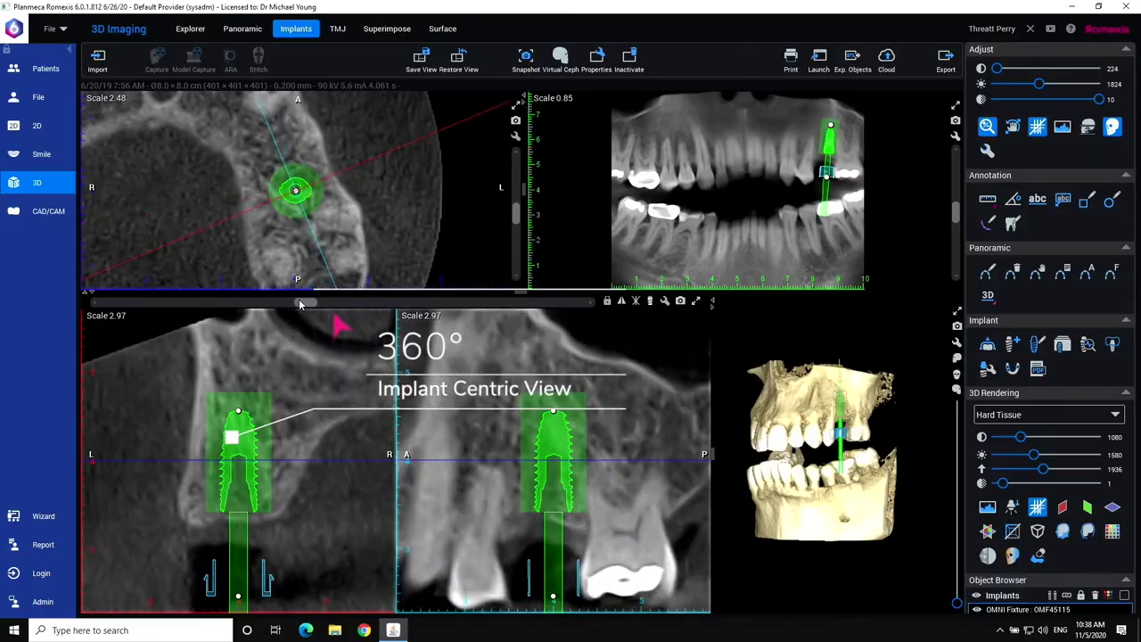
scroll(374, 355, down, 2)
drag(304, 305, 162, 295)
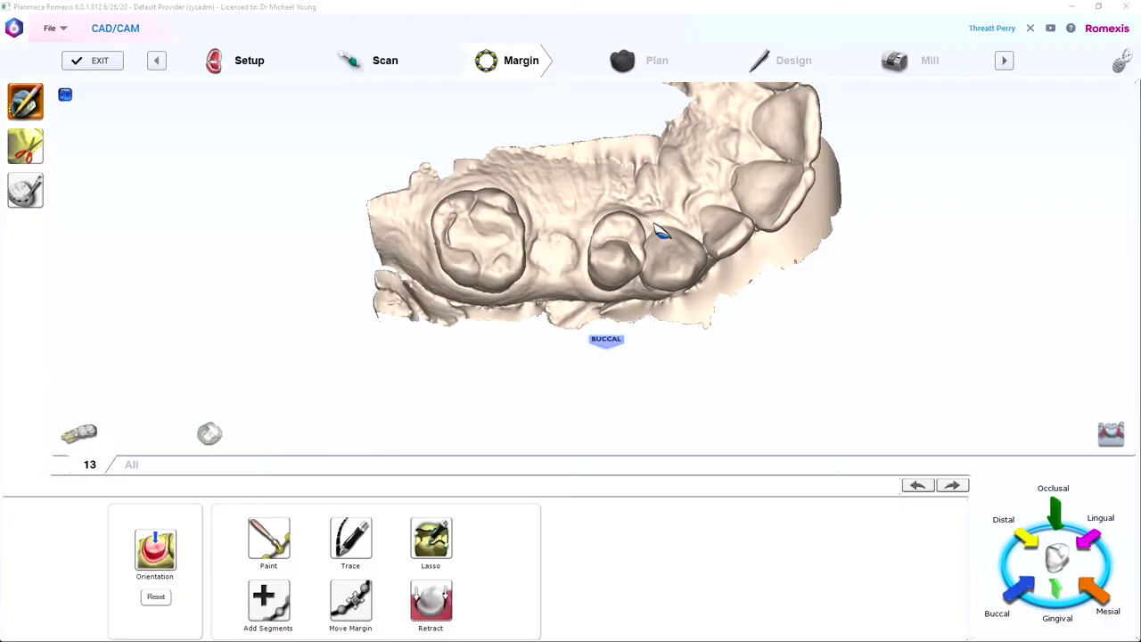
Close the tooth 13 margin line, generate and design the crown, and switch to smoothing its surface.
click(479, 230)
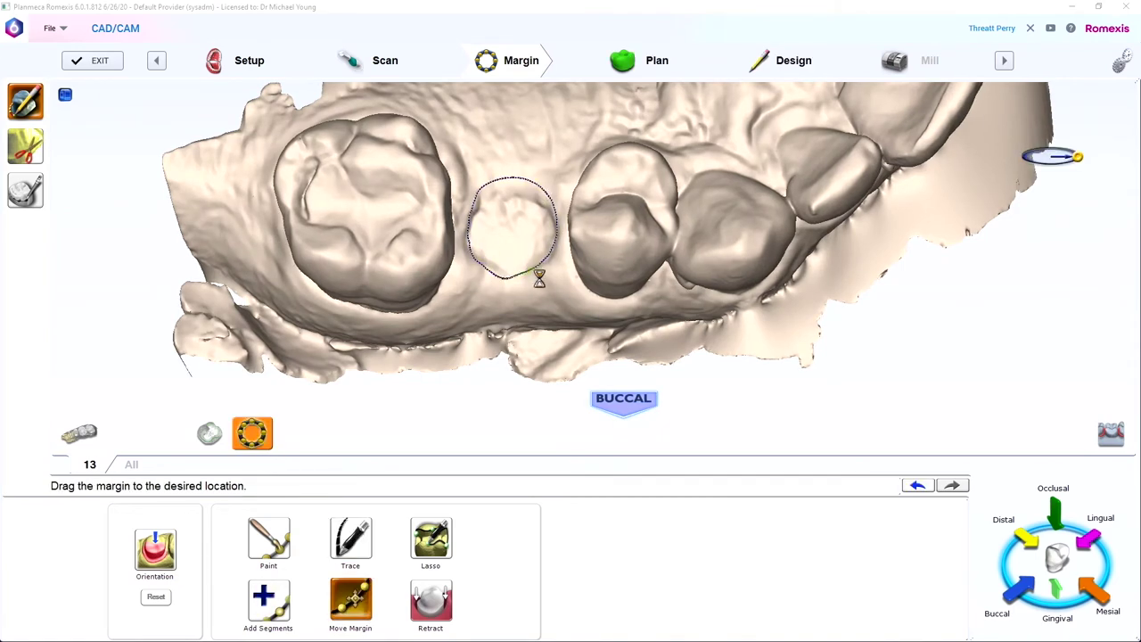
click(647, 60)
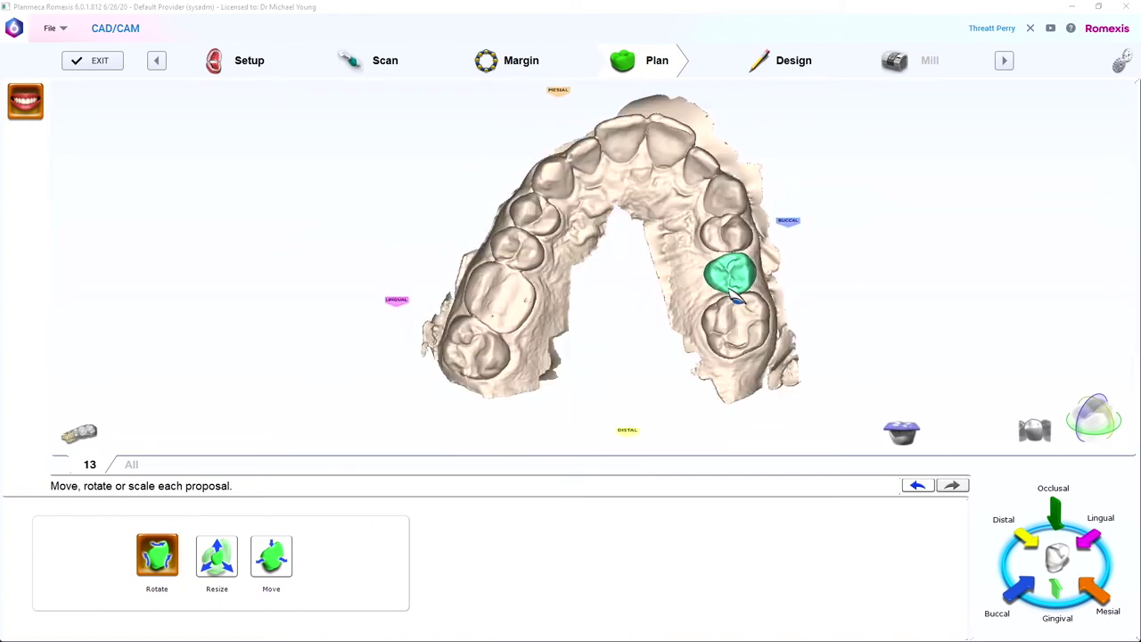
click(780, 62)
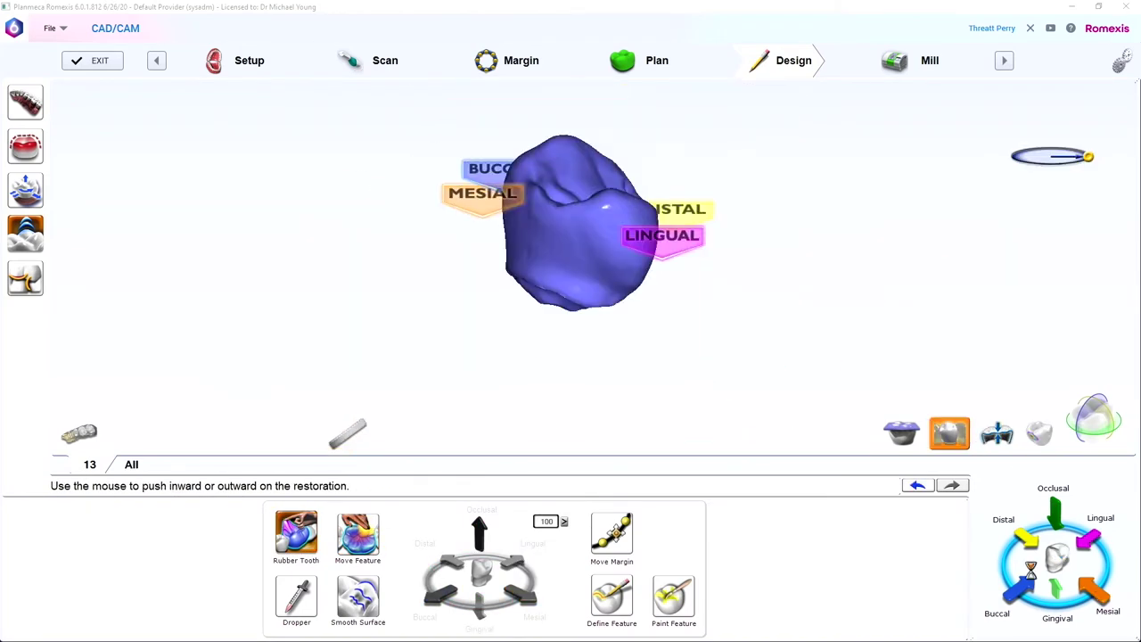
right_drag(598, 299, 535, 303)
click(358, 596)
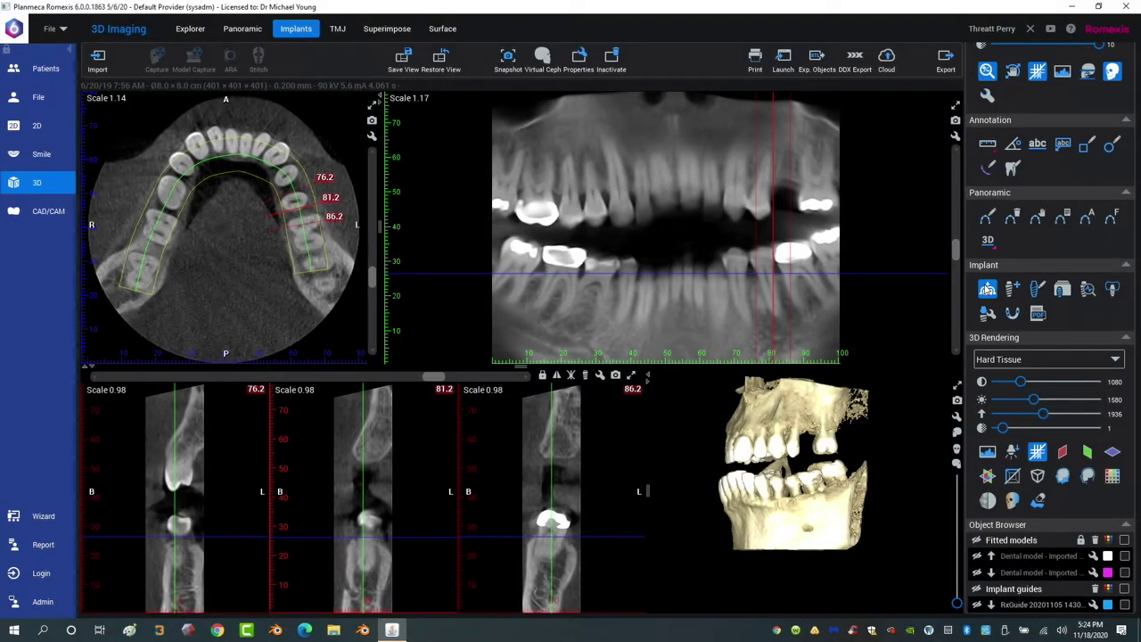
Start Fit Model, raise the bone threshold to 1682, and load the Prep surface scan.
click(988, 289)
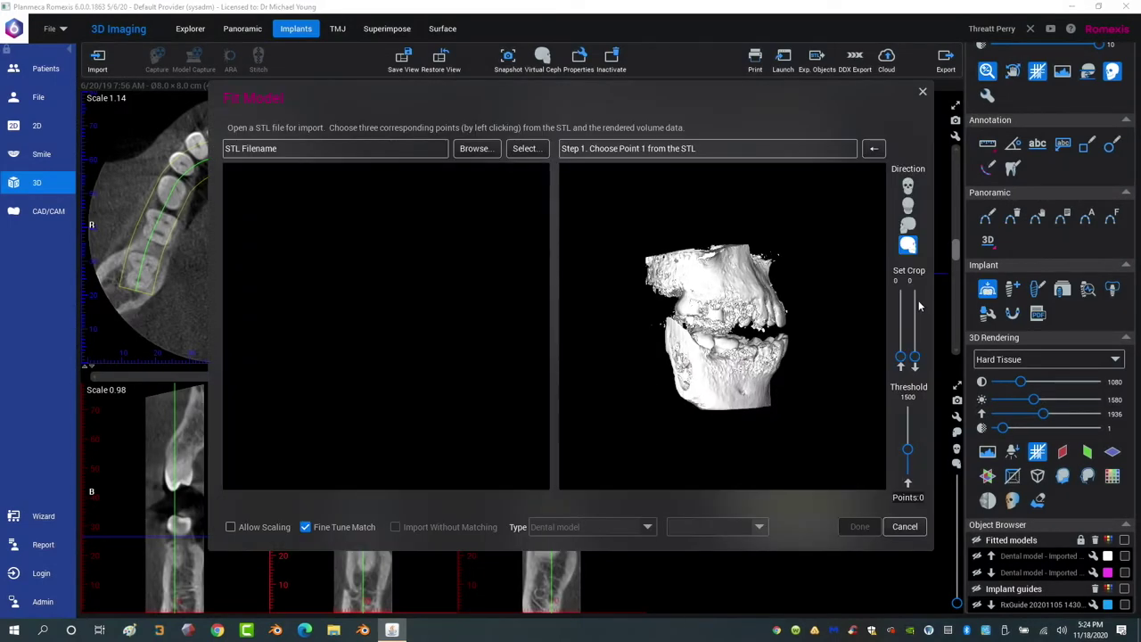
drag(811, 361, 773, 322)
scroll(879, 357, up, 2)
drag(1083, 551, 1078, 546)
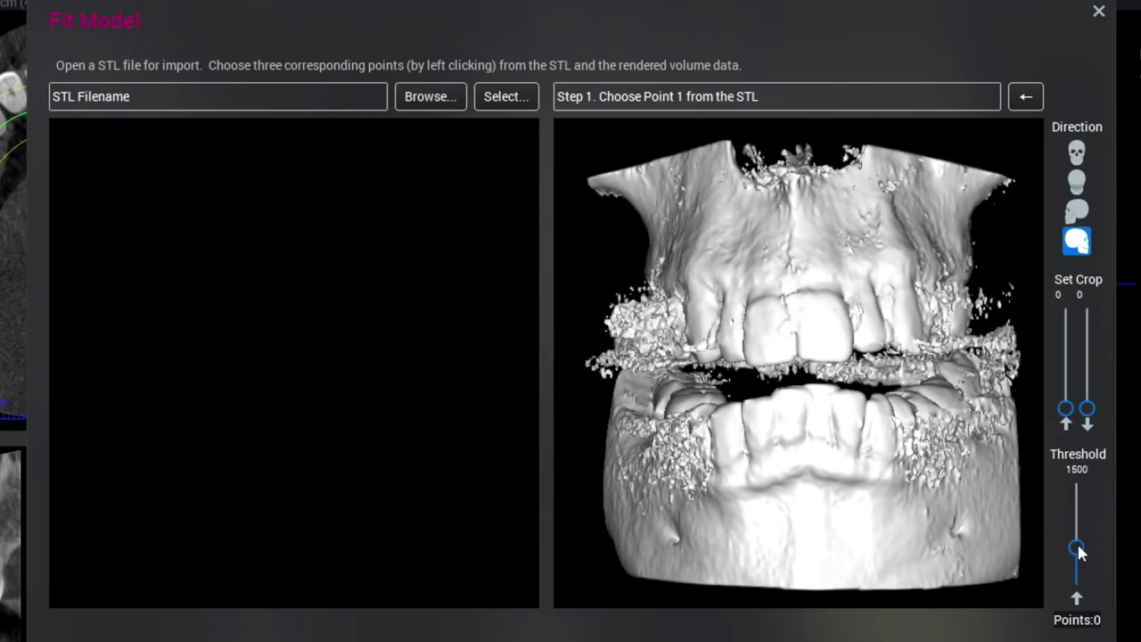
drag(986, 494, 660, 454)
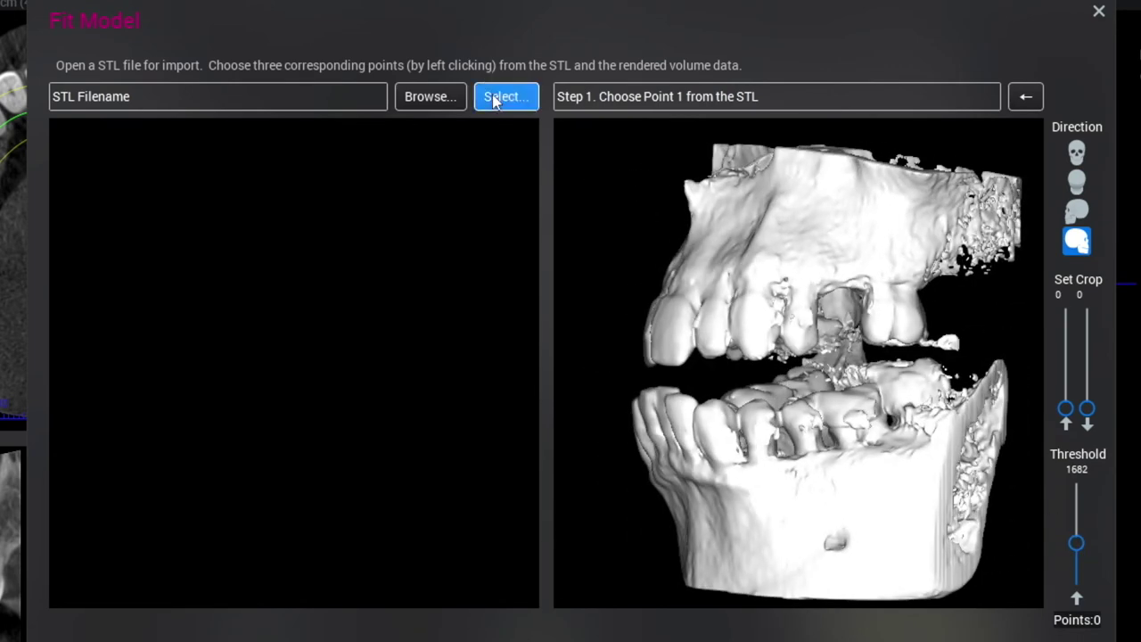
click(495, 98)
drag(775, 226, 759, 437)
click(700, 246)
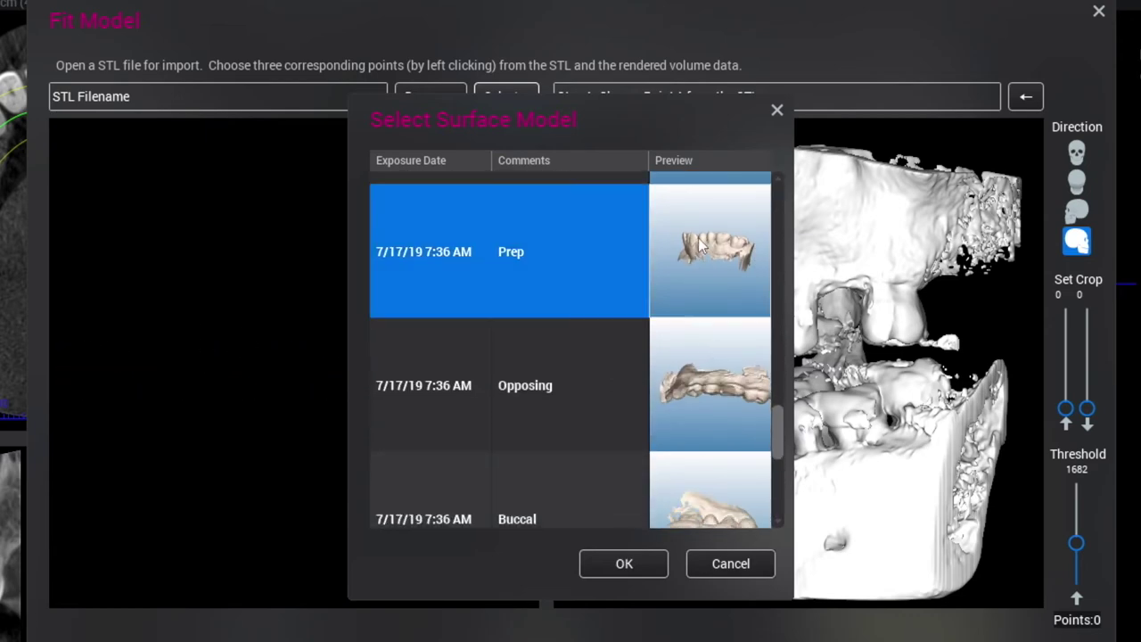
click(624, 563)
Mark matching landmark points on the Prep scan and CBCT volume, adding a fourth point.
mouse_move(527, 504)
mouse_down()
mouse_move(198, 545)
mouse_move(267, 401)
mouse_move(104, 382)
mouse_move(506, 368)
mouse_move(401, 392)
mouse_move(431, 404)
mouse_up()
click(293, 457)
drag(907, 413, 794, 359)
drag(338, 415, 314, 473)
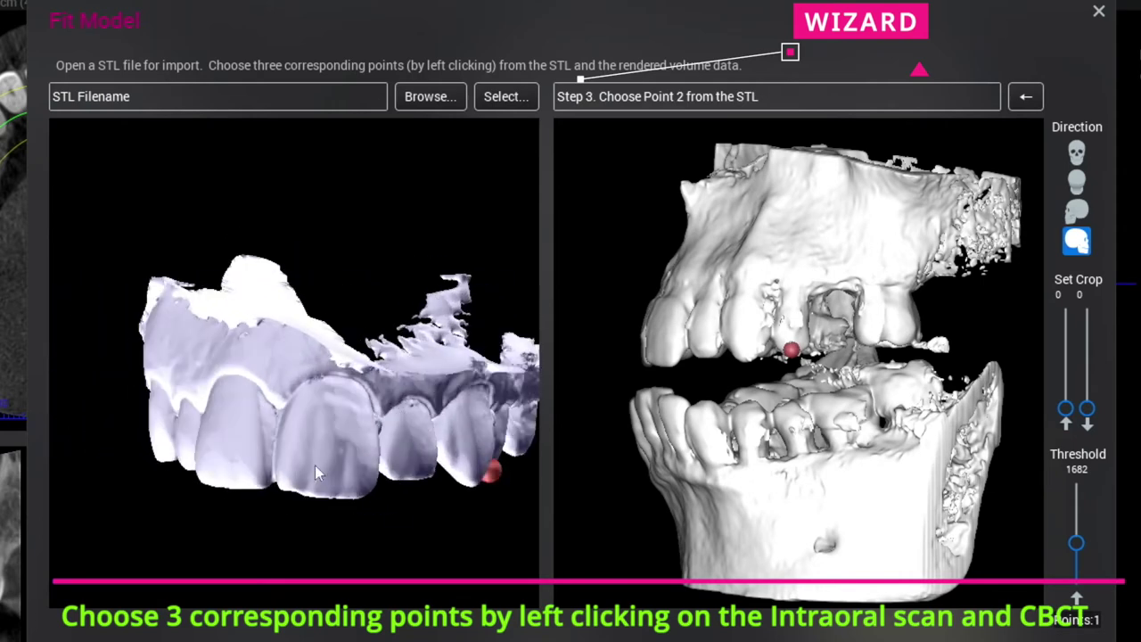
click(253, 483)
drag(740, 414, 894, 401)
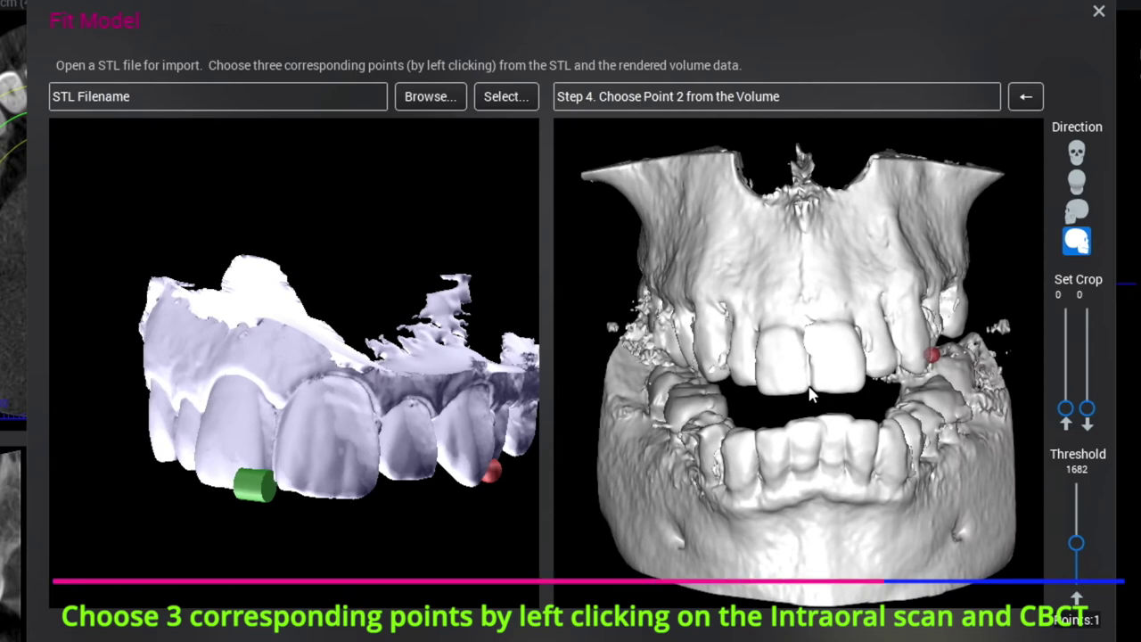
drag(838, 412, 820, 410)
mouse_move(294, 392)
mouse_down()
mouse_move(268, 365)
mouse_move(243, 382)
mouse_move(410, 431)
mouse_up()
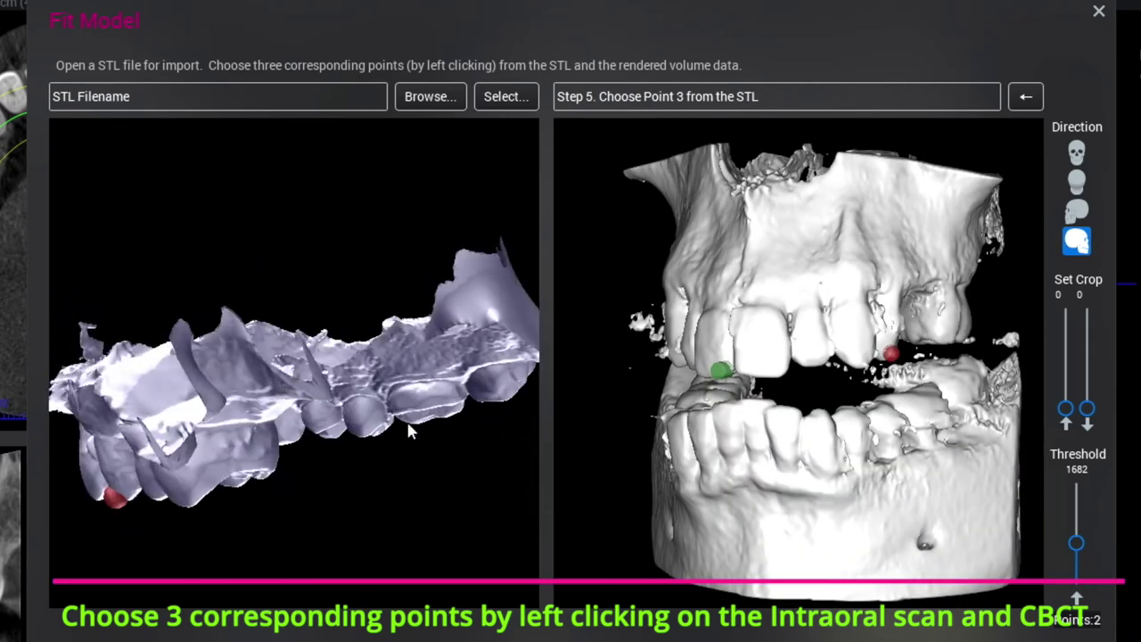
click(361, 429)
scroll(892, 348, up, 5)
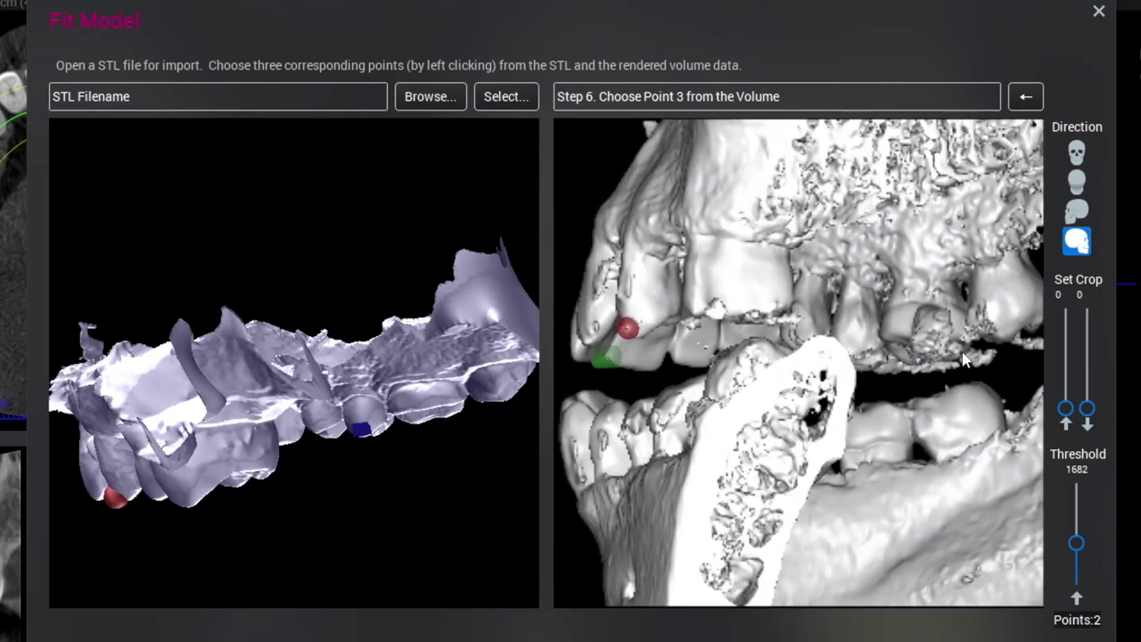
click(887, 351)
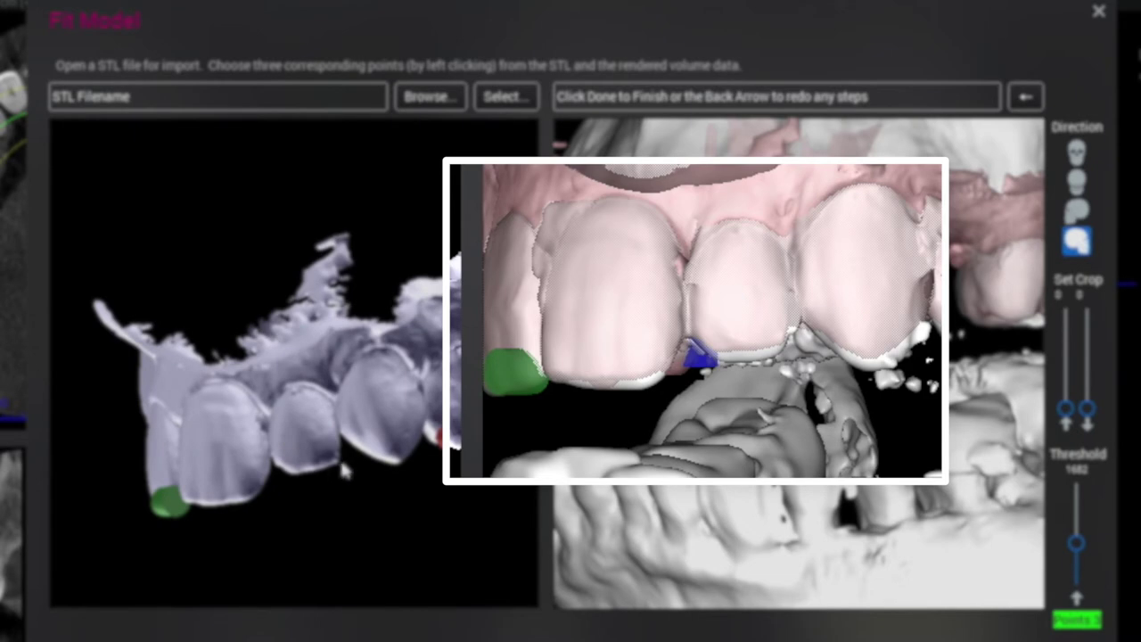
click(774, 350)
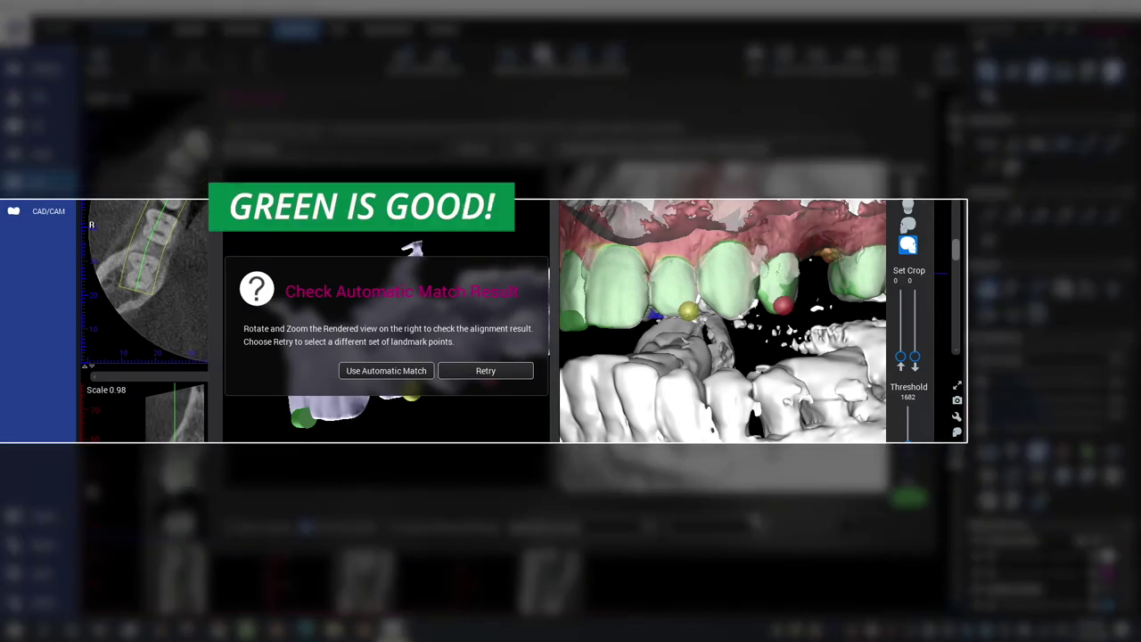
Accept the automatic match and check the Prep scan fit in enlarged cross-sections.
click(413, 371)
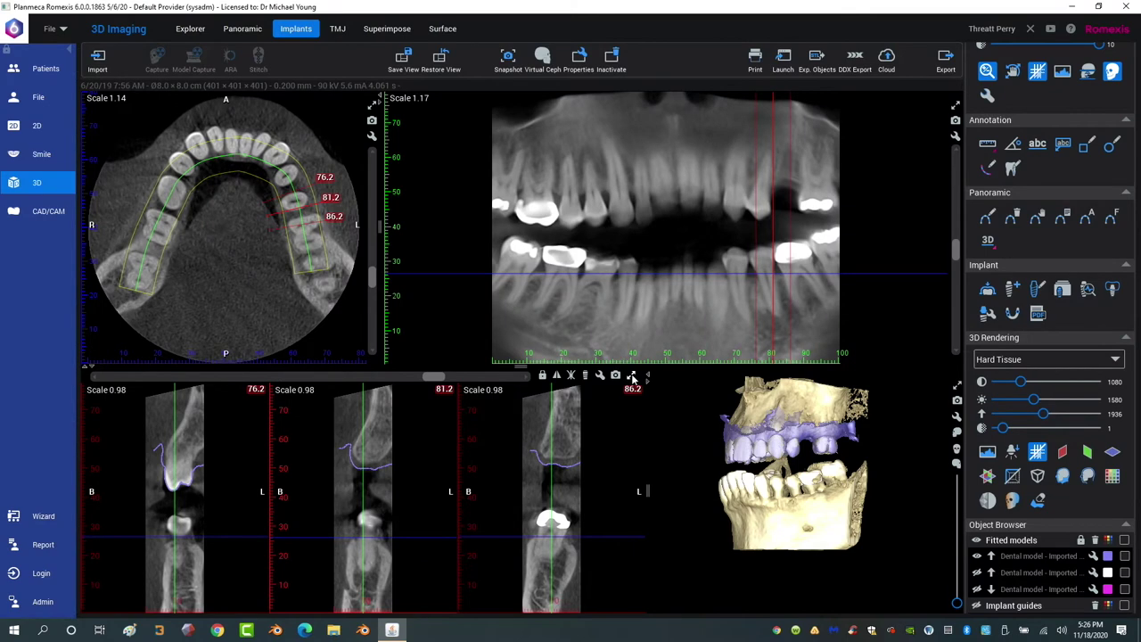
click(633, 375)
drag(681, 109, 764, 139)
Import the Restoration13 crown via Fit Model at threshold 2048, reusing the existing match.
click(943, 104)
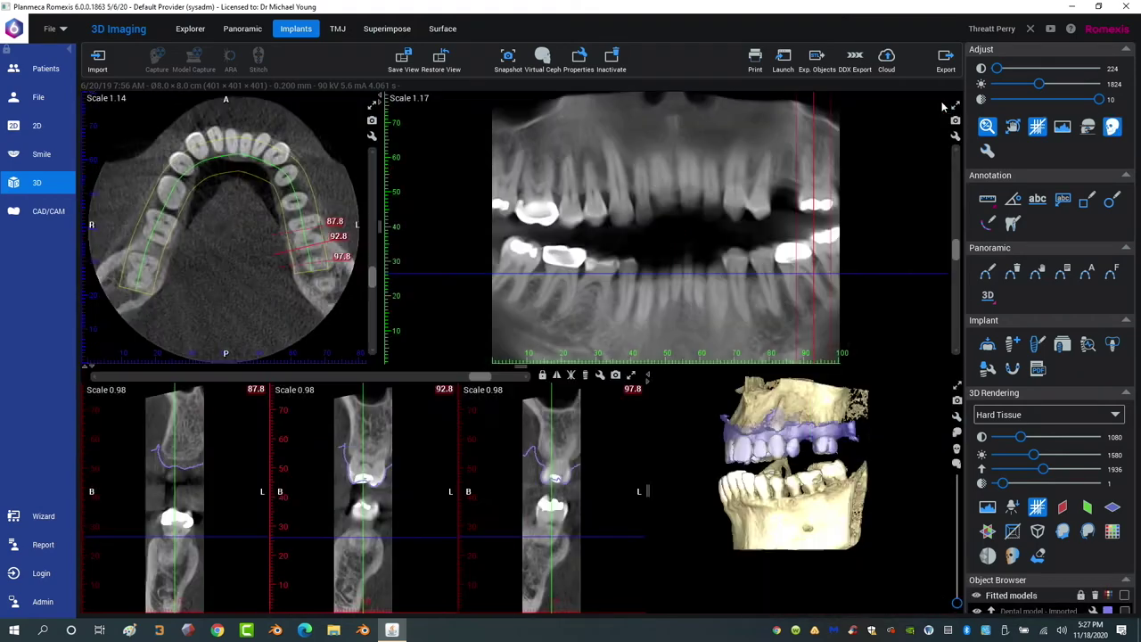
click(988, 344)
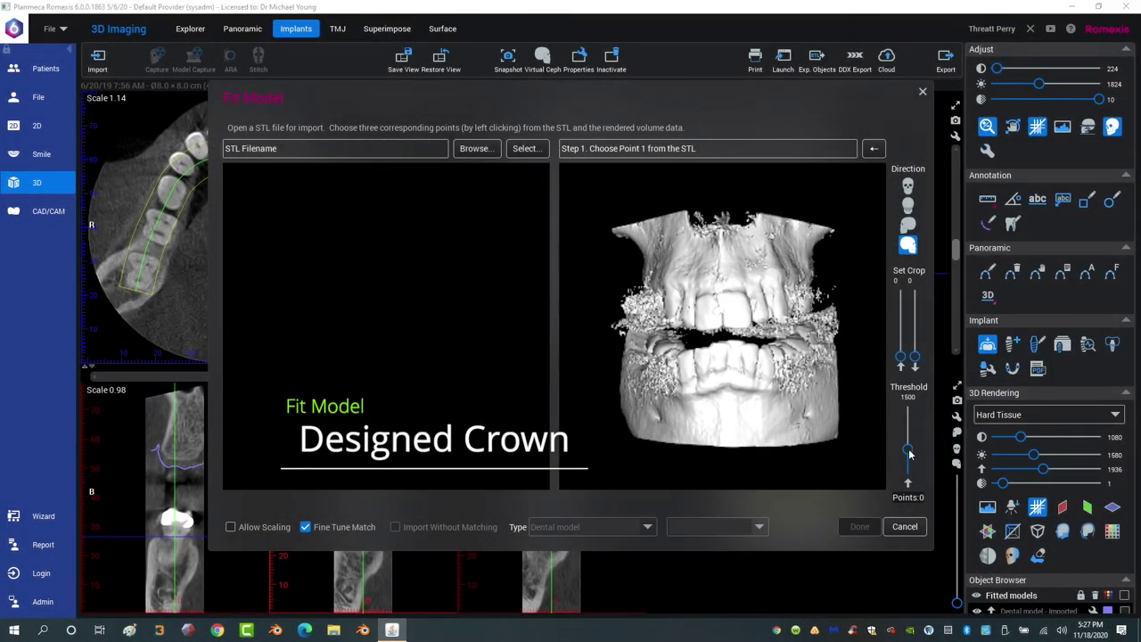
drag(909, 452, 908, 440)
drag(740, 392, 685, 394)
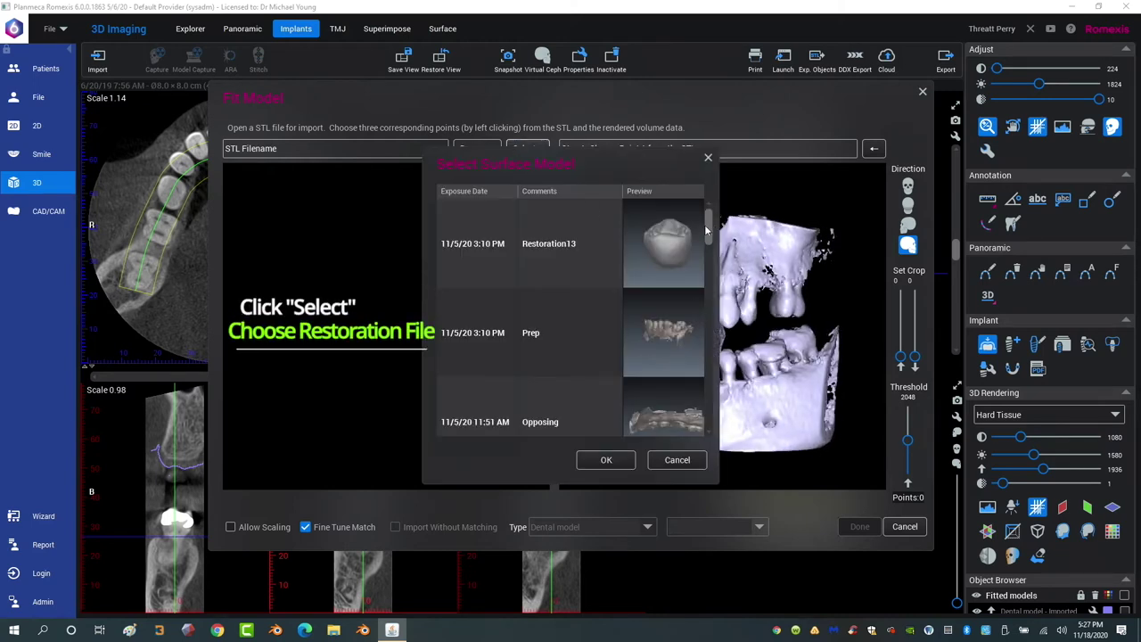
drag(710, 229, 688, 347)
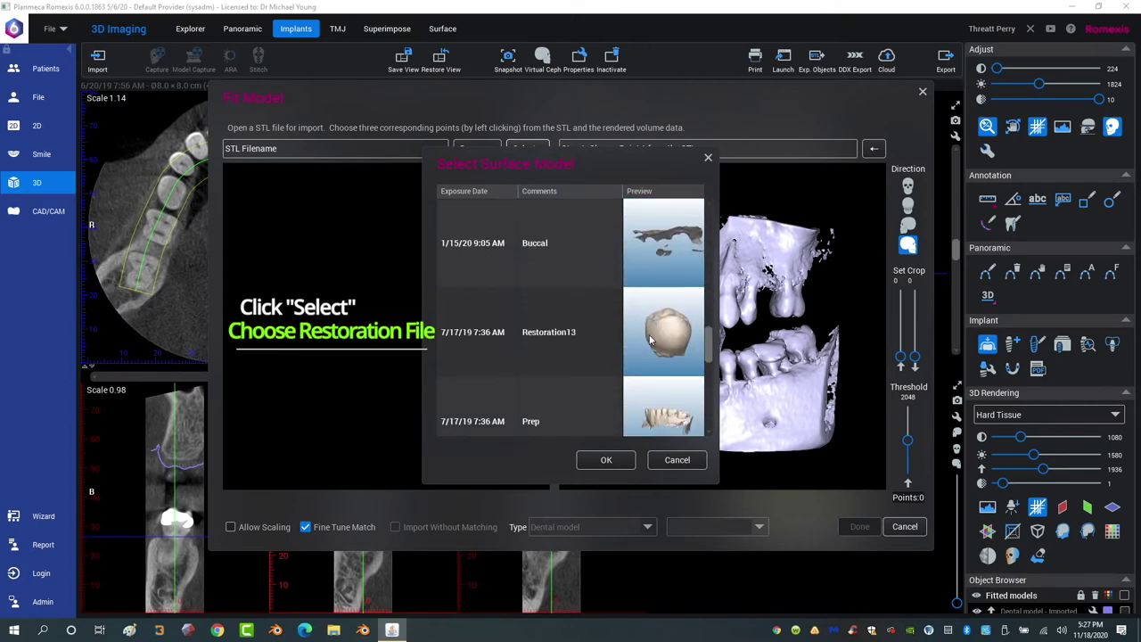
click(651, 365)
click(606, 459)
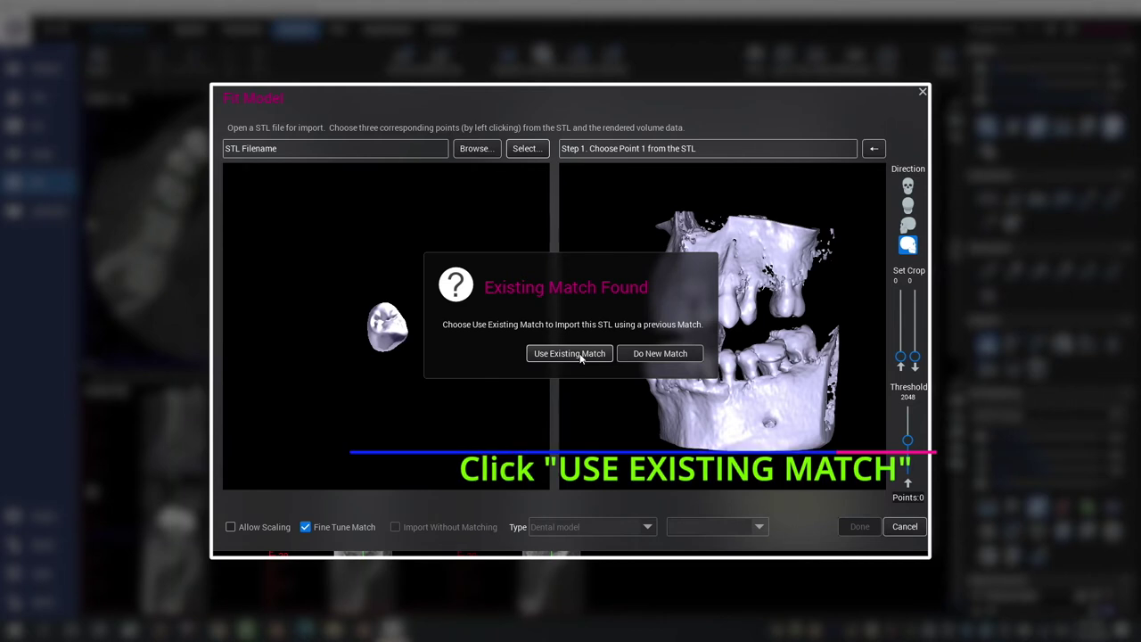
click(581, 355)
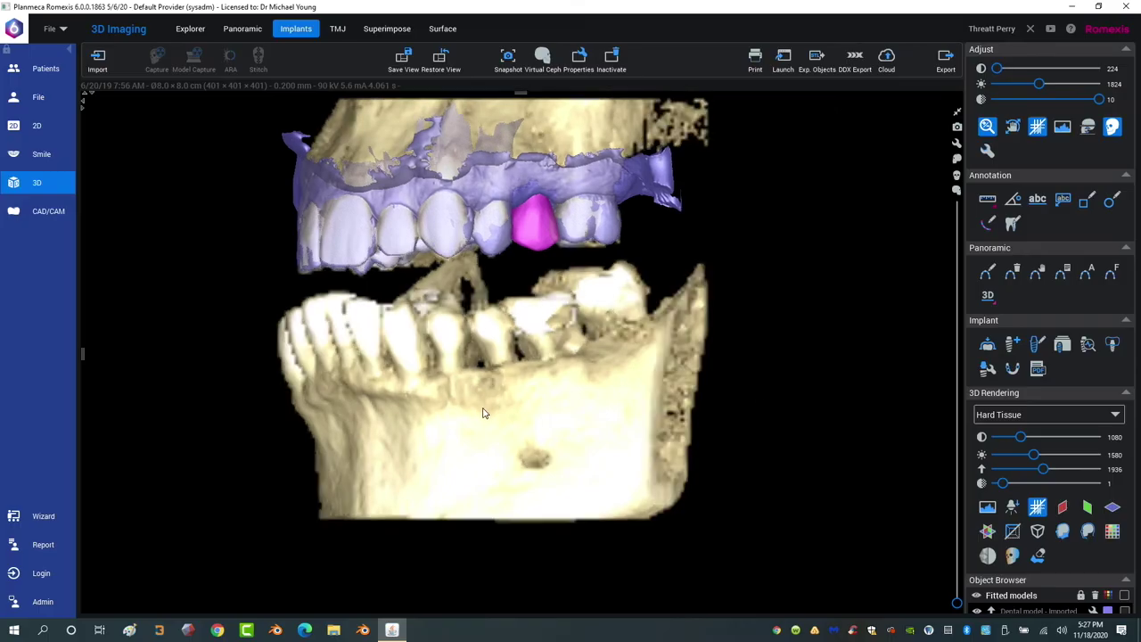
drag(484, 413, 403, 371)
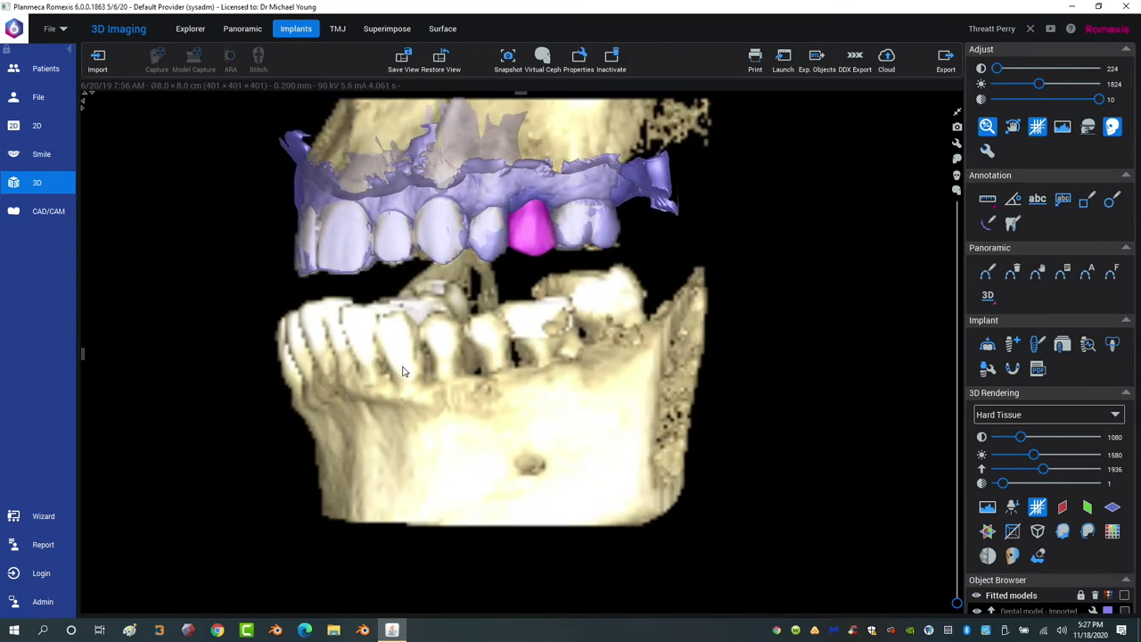
click(957, 115)
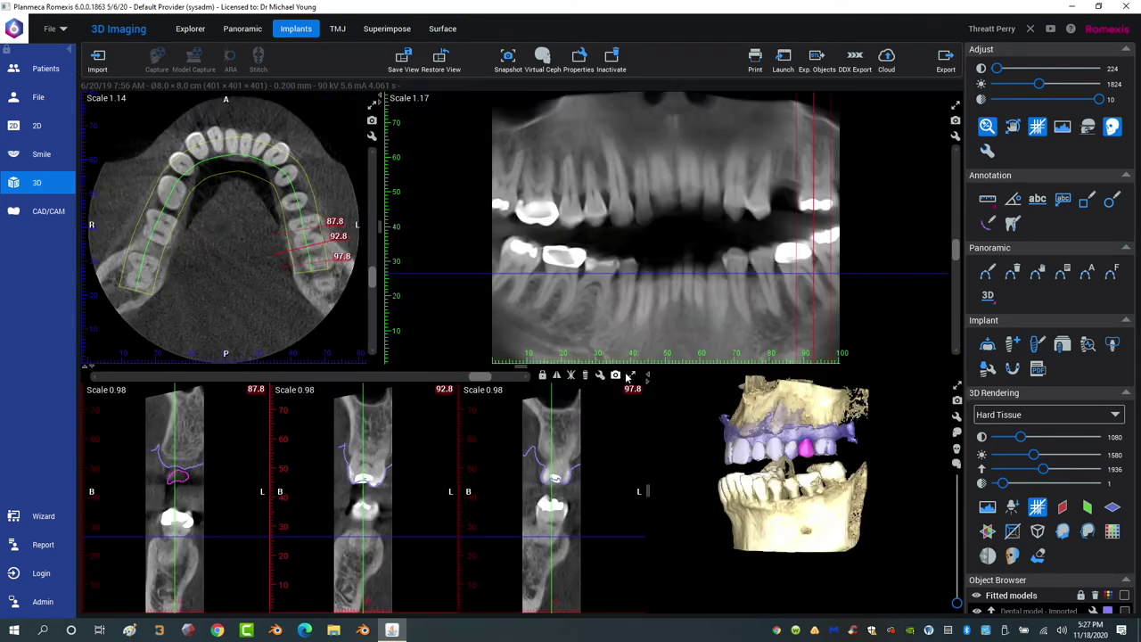
click(631, 376)
drag(767, 103, 716, 103)
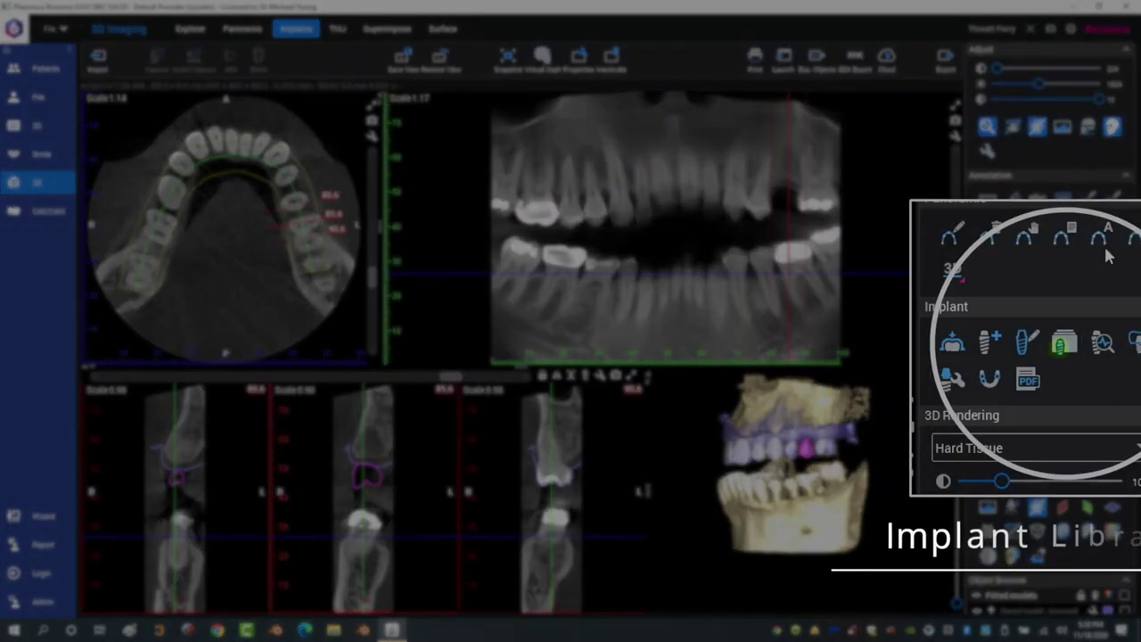
Add the URIS OMNI Fixture OMF45115 (4.5 x 11.5) implant with the URIS Sleeve kit to the plan.
click(1066, 344)
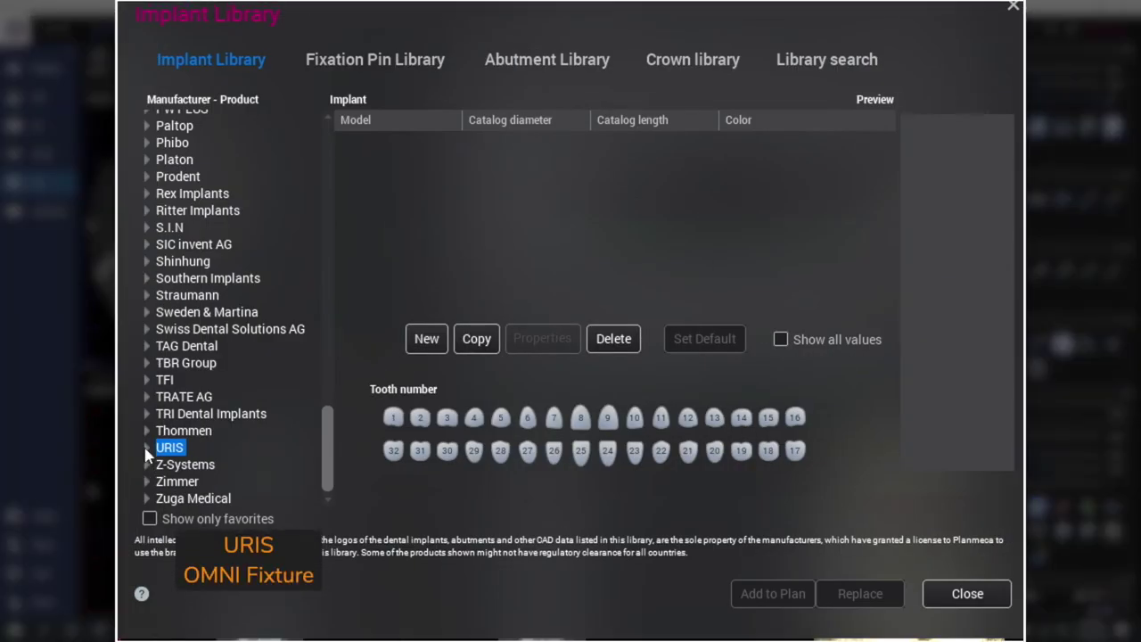
click(147, 447)
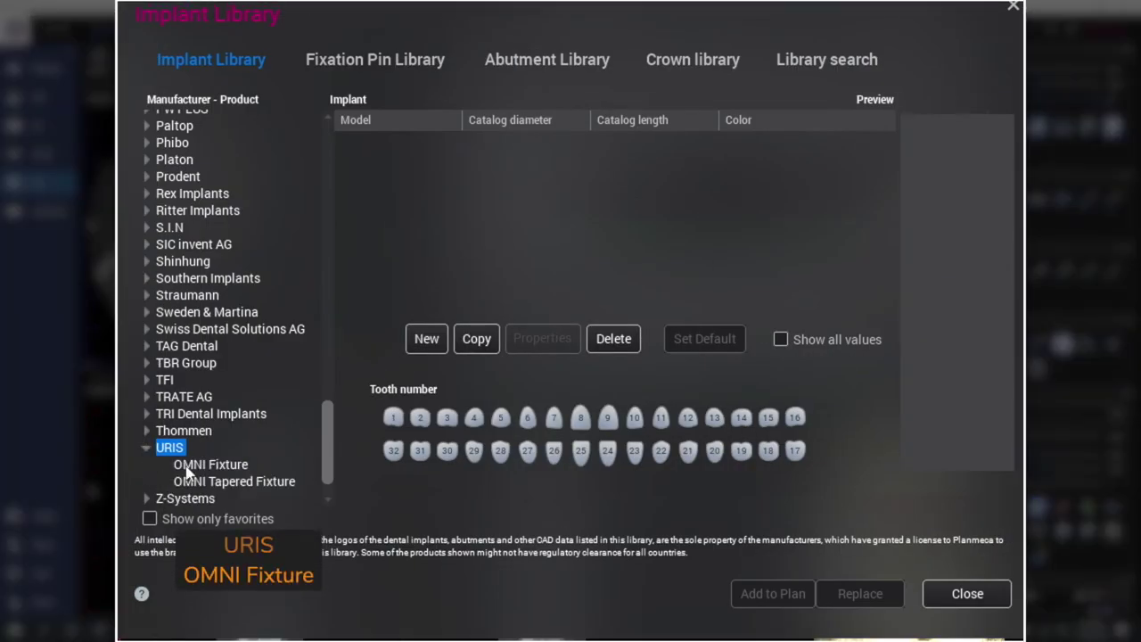
click(210, 465)
scroll(529, 211, down, 4)
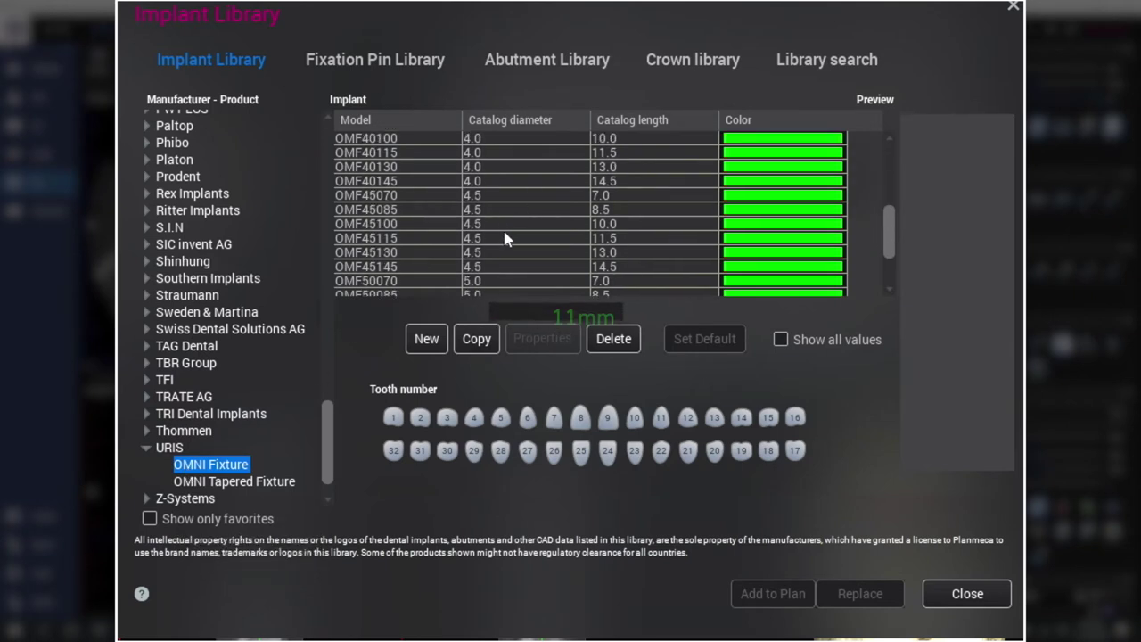
click(499, 238)
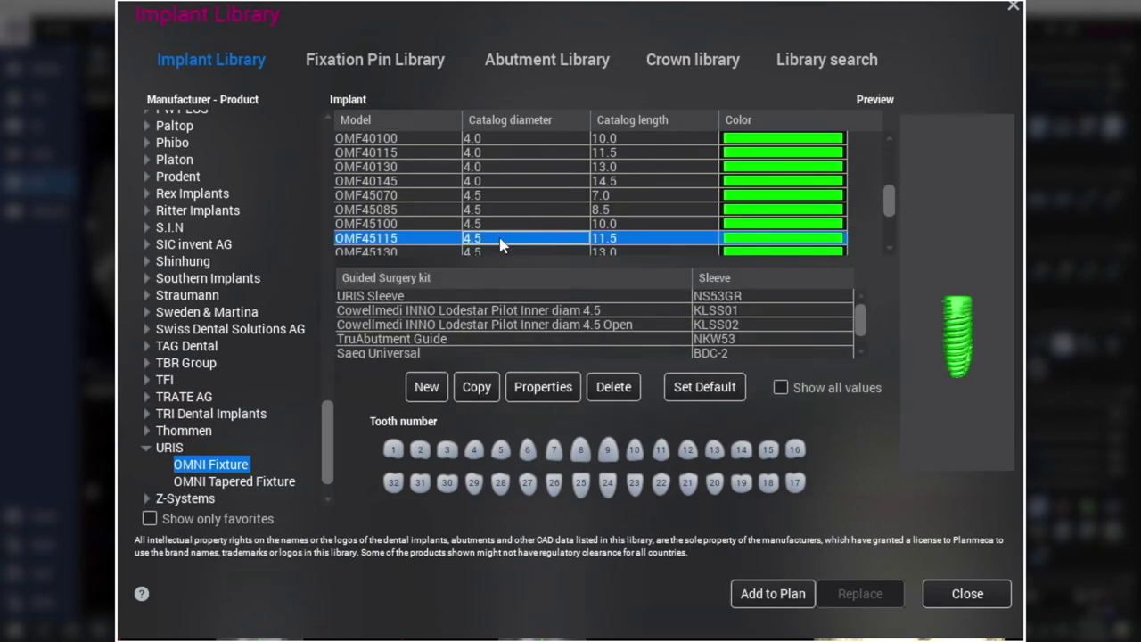
click(430, 300)
click(767, 595)
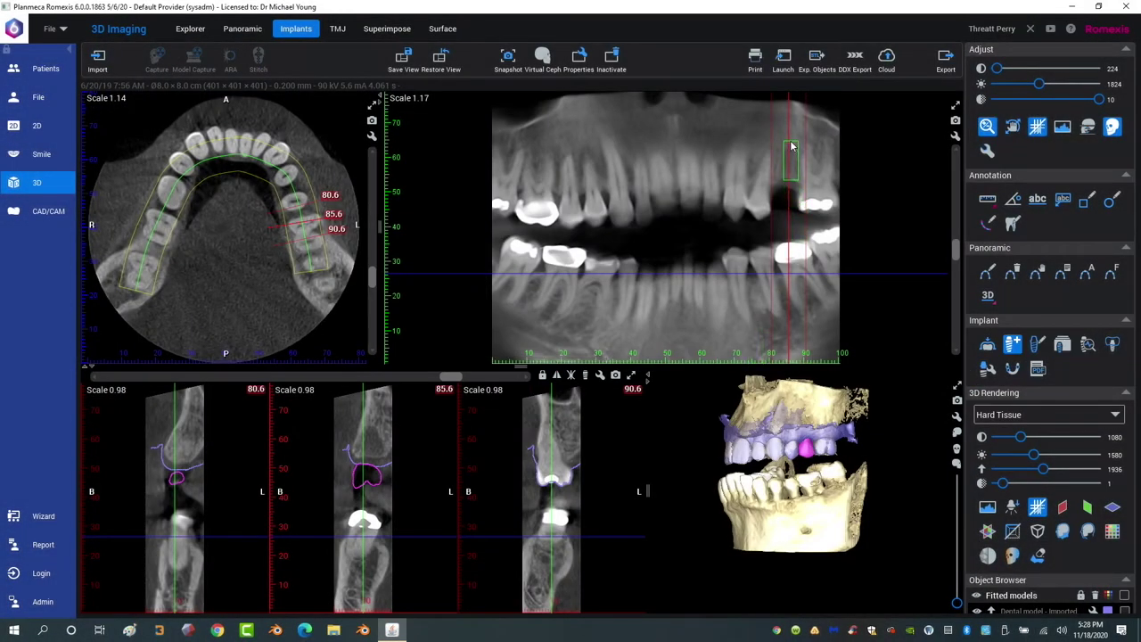
Place the implant above the crown, raise it into the bone, and tilt its apex in the cross-section.
click(792, 146)
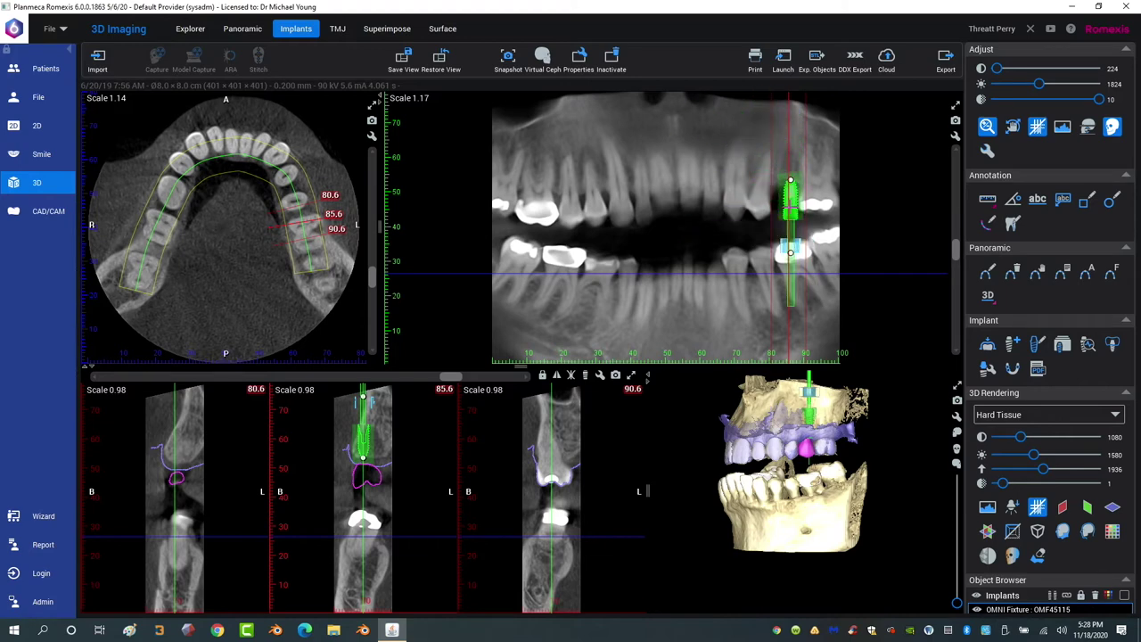
drag(790, 208, 781, 213)
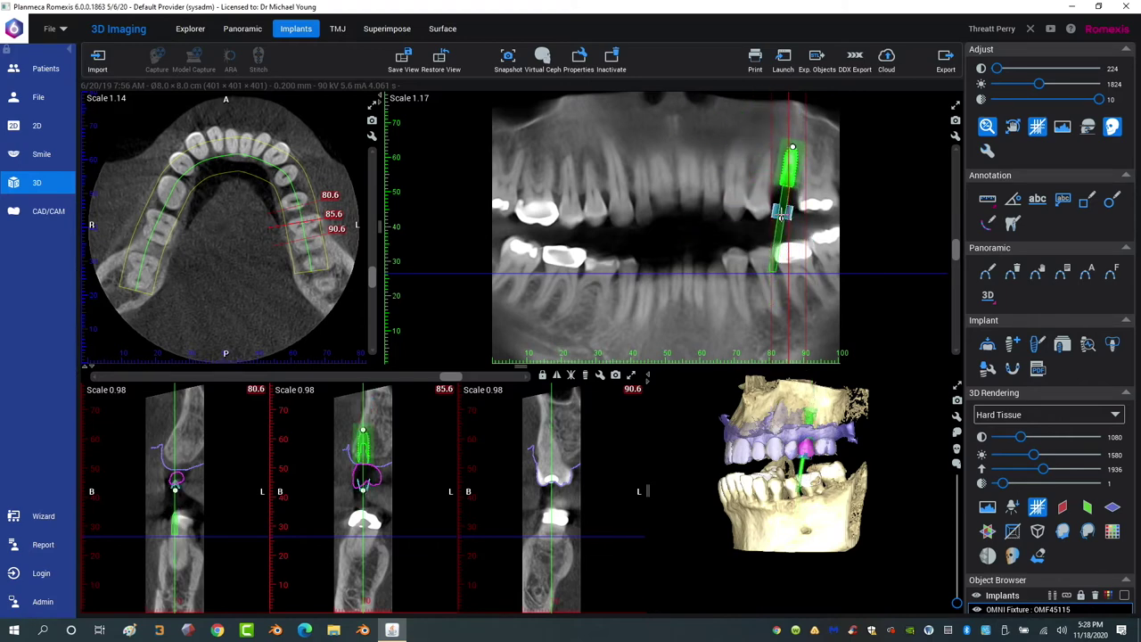
click(631, 375)
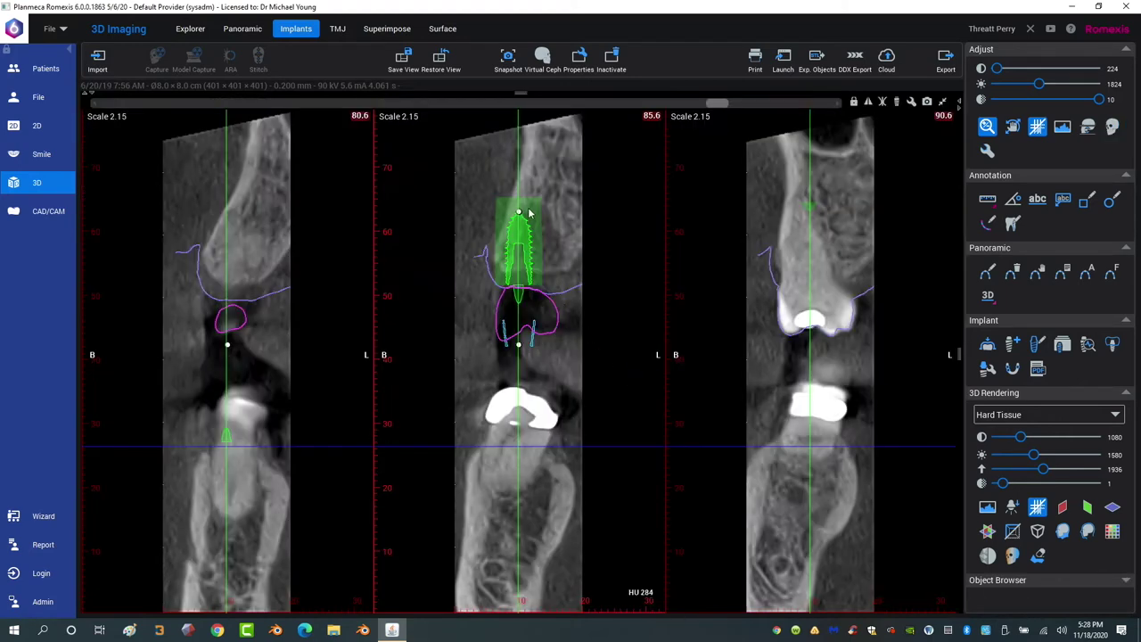
drag(518, 211, 533, 292)
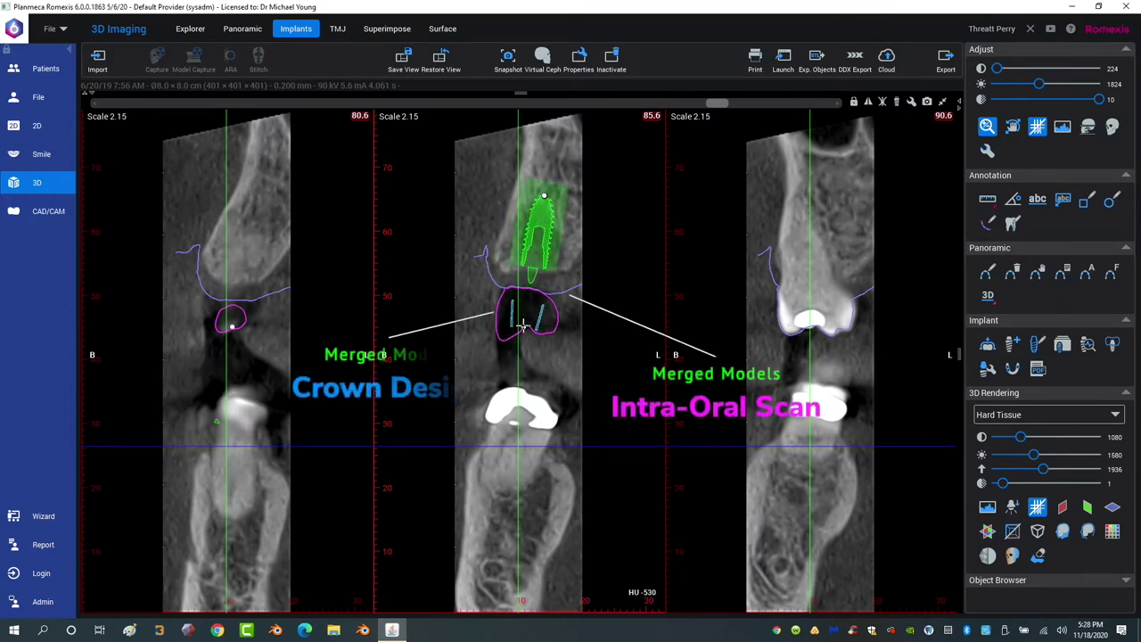
scroll(705, 117, down, 5)
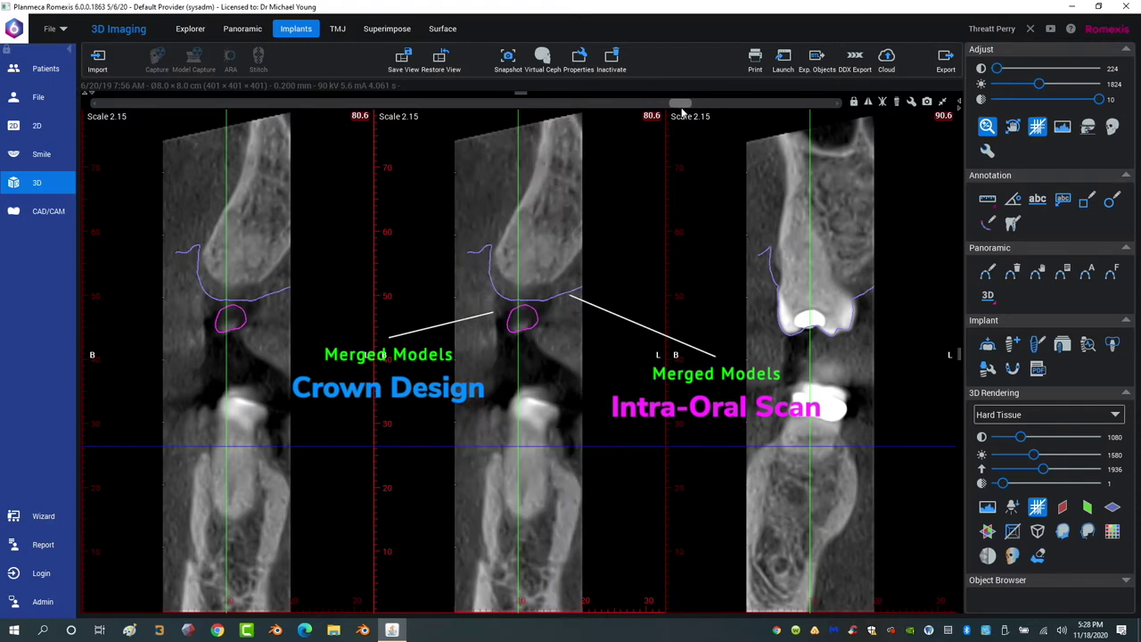
scroll(705, 117, up, 5)
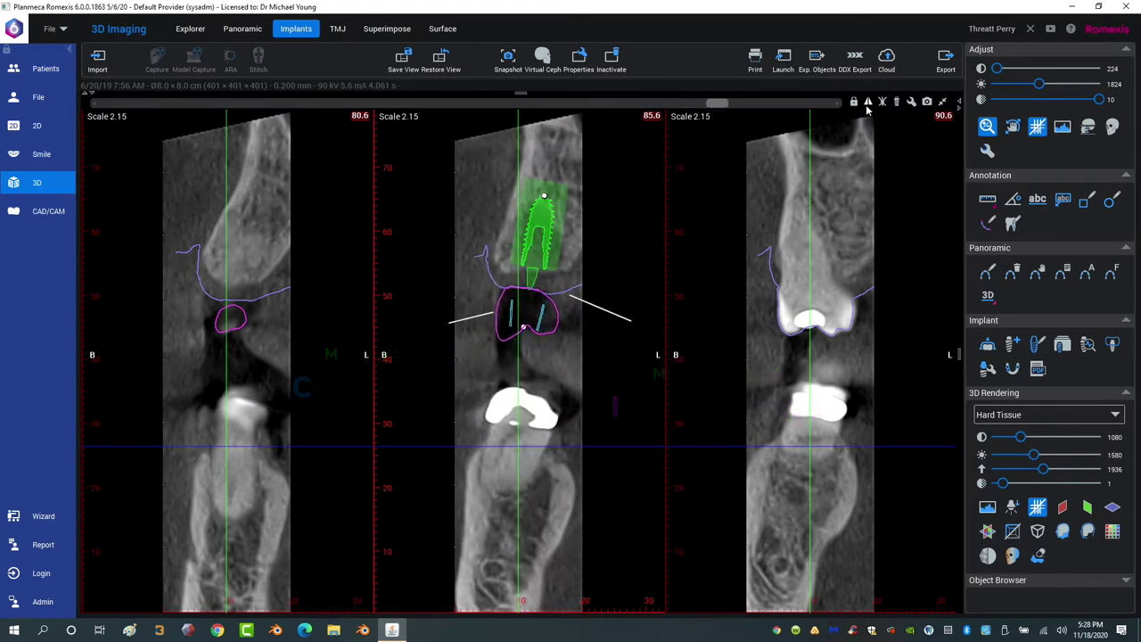
click(944, 102)
Align the views to the implant, enlarge the cross-section pane, and rotate slices around the implant.
click(587, 376)
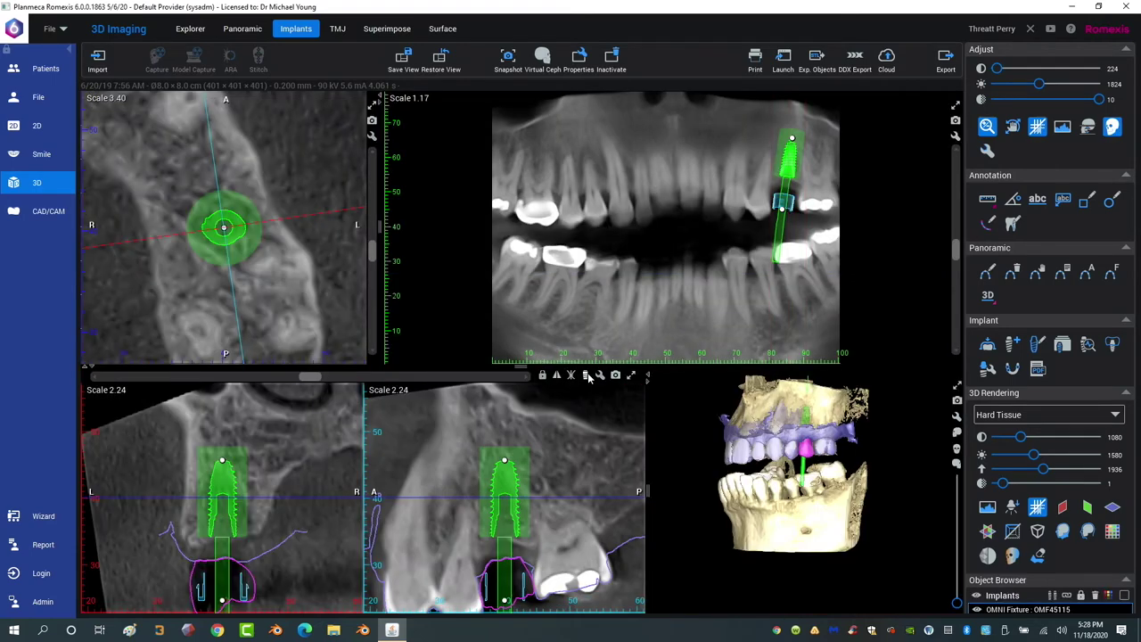
drag(424, 363, 419, 321)
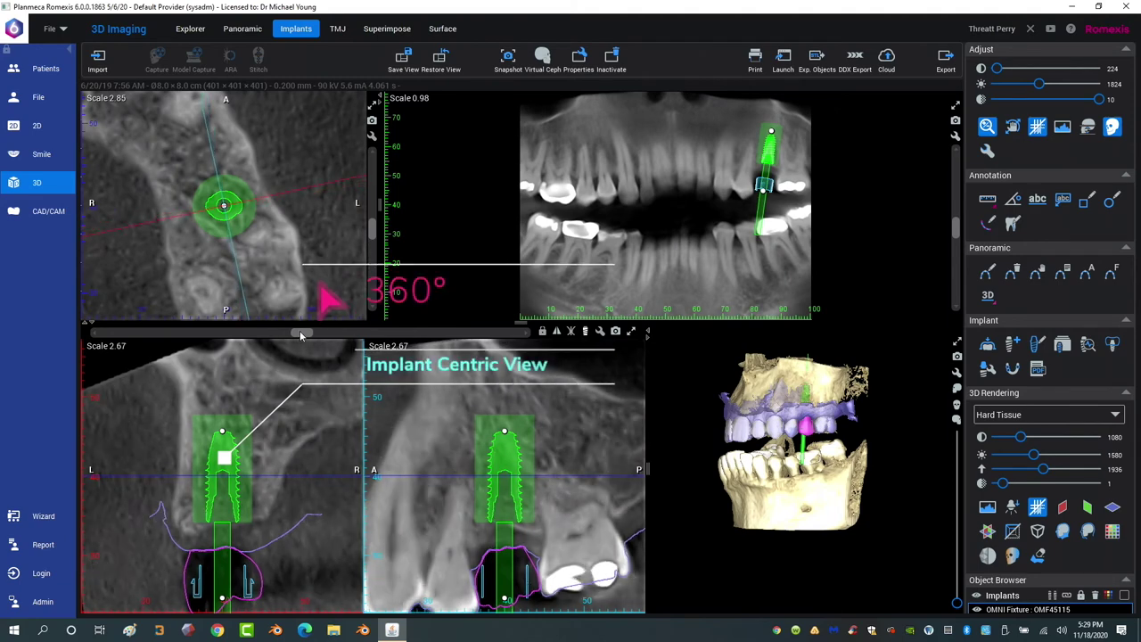
drag(283, 335, 286, 381)
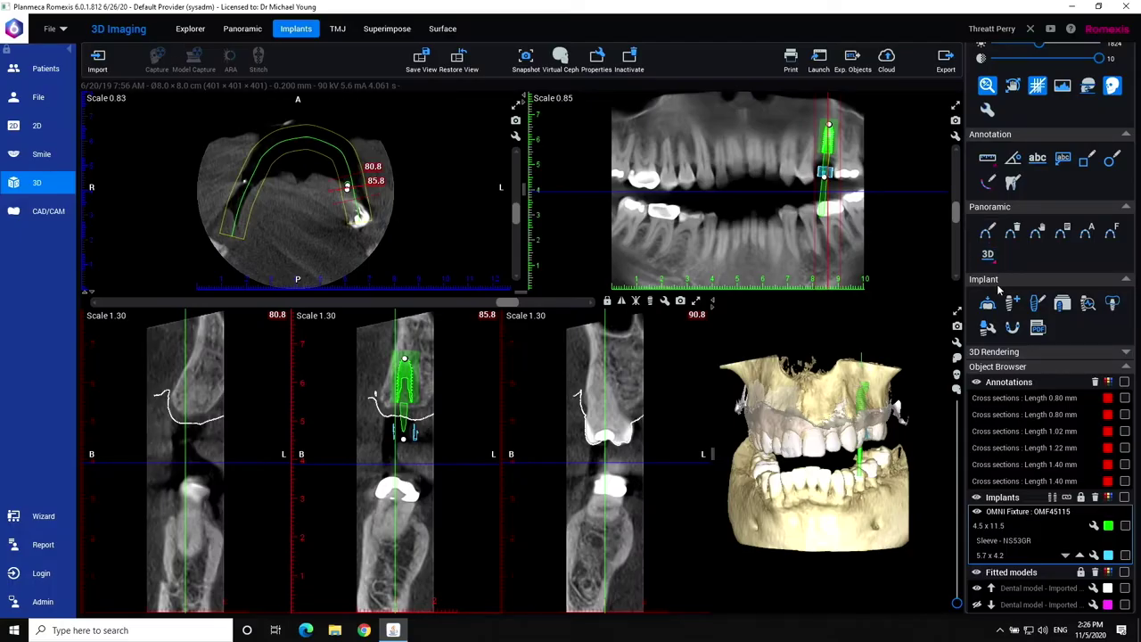
Start implant guide creation and paint the guide area along the upper arch around the sleeve.
click(1012, 327)
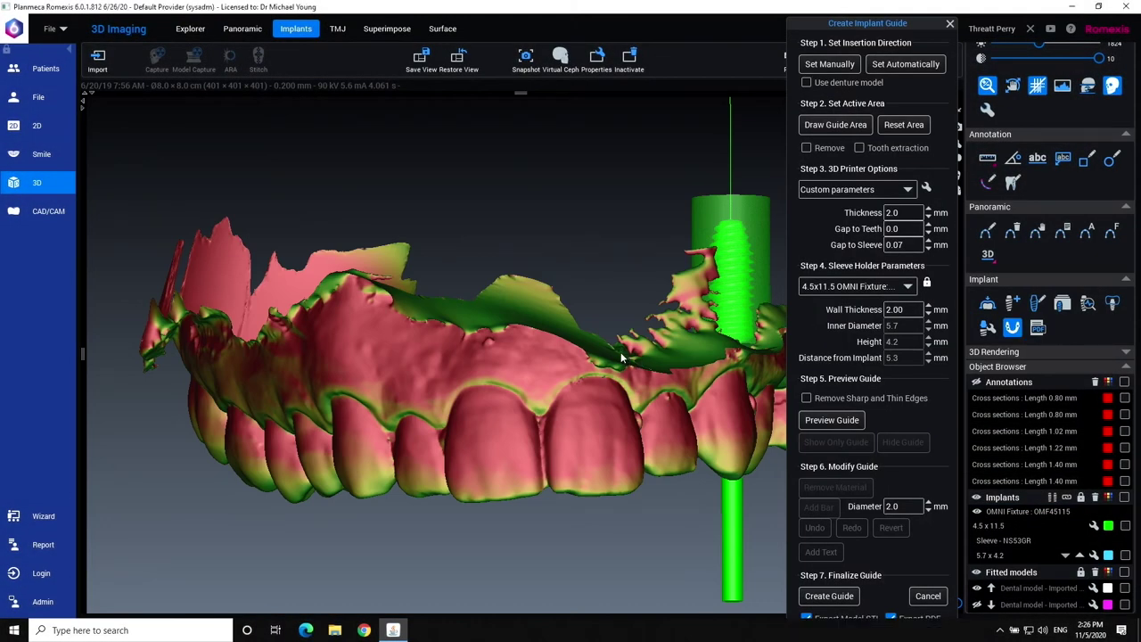
drag(542, 268, 488, 263)
mouse_move(404, 356)
mouse_down()
mouse_move(362, 406)
mouse_move(379, 419)
mouse_move(392, 405)
mouse_up()
click(835, 124)
mouse_move(613, 166)
mouse_down()
mouse_move(473, 190)
mouse_move(451, 217)
mouse_move(454, 252)
mouse_move(587, 316)
mouse_move(645, 490)
mouse_move(667, 516)
mouse_move(707, 524)
mouse_move(750, 491)
mouse_move(764, 454)
mouse_move(683, 230)
mouse_up()
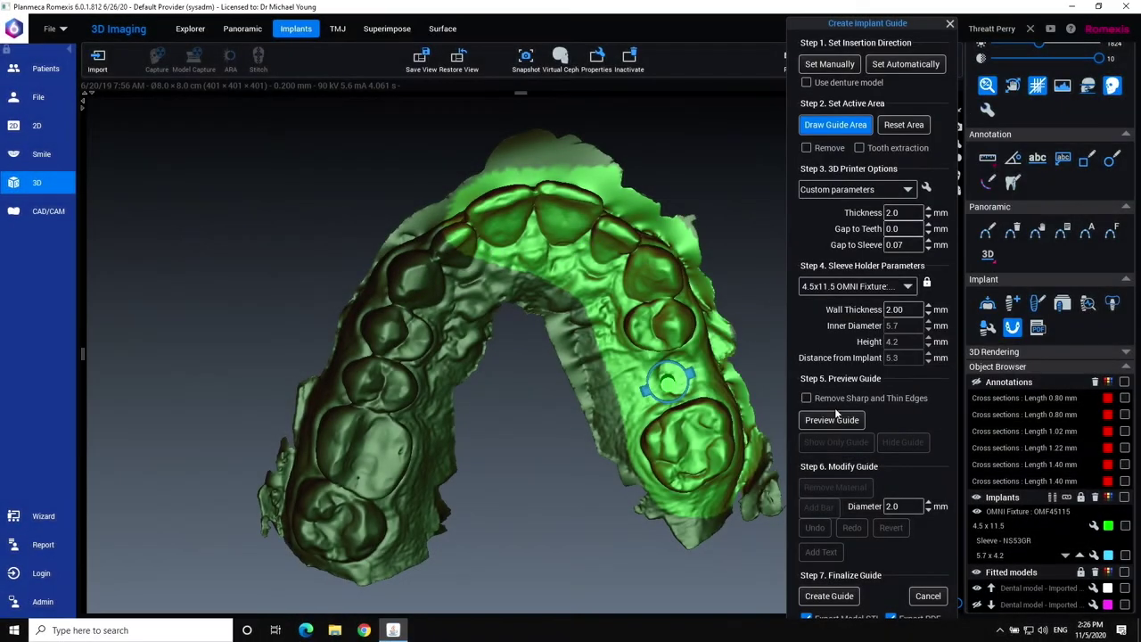
Enable Remove Sharp and Thin Edges, preview the guide shell, and start Remove Material.
click(806, 399)
click(816, 420)
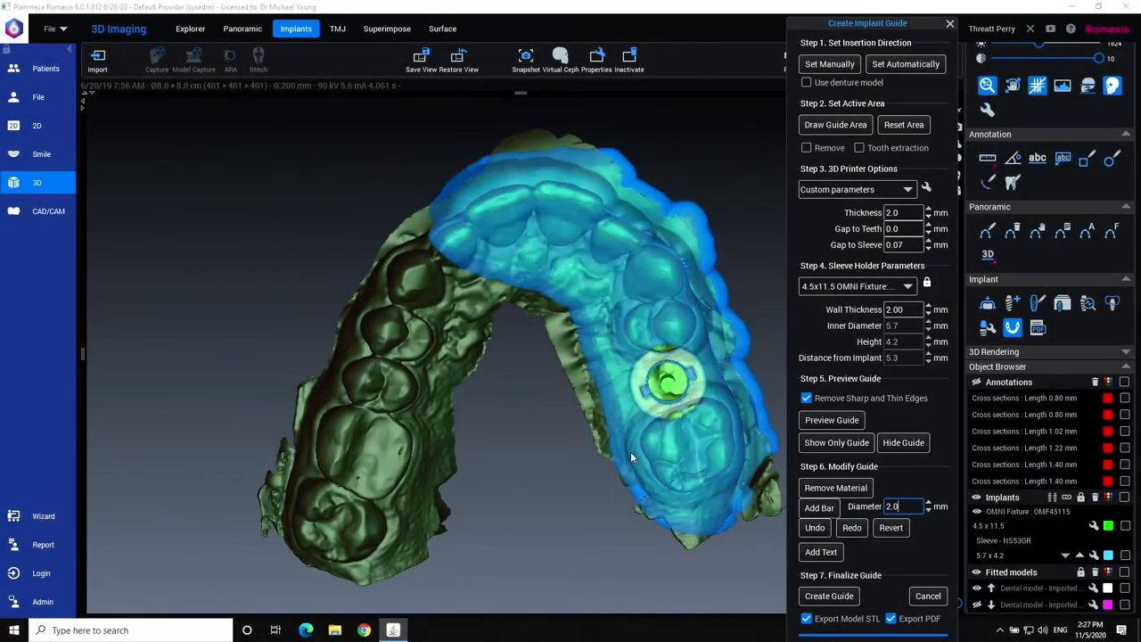
drag(593, 301, 615, 294)
click(830, 490)
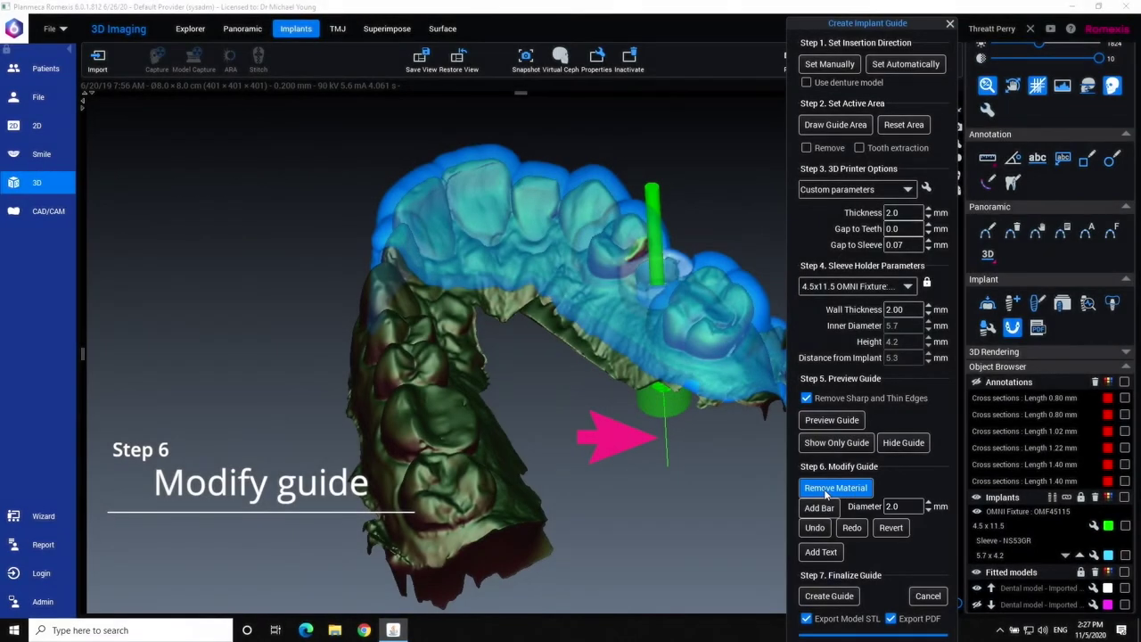
Paint away excess guide material along the front teeth and lower buccal edge over the gums.
mouse_move(443, 291)
mouse_down()
mouse_move(547, 303)
mouse_move(588, 340)
mouse_move(433, 286)
mouse_move(473, 253)
mouse_move(535, 254)
mouse_up()
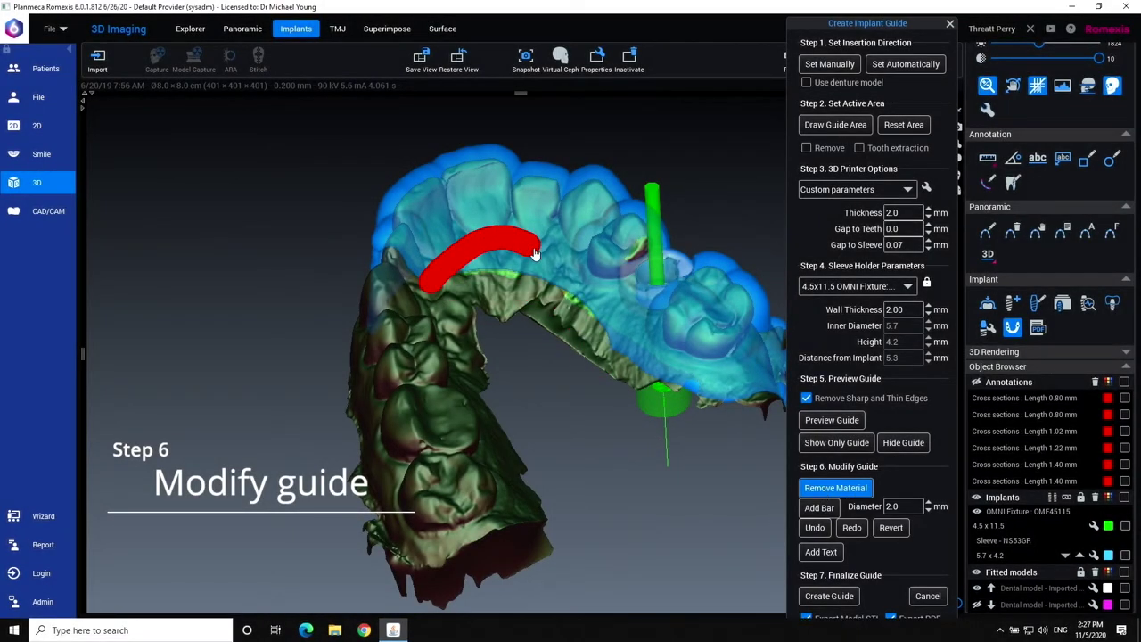
mouse_move(715, 494)
mouse_down()
mouse_move(789, 465)
mouse_move(615, 429)
mouse_move(607, 481)
mouse_move(574, 304)
mouse_move(613, 308)
mouse_move(650, 288)
mouse_move(706, 226)
mouse_move(573, 292)
mouse_move(651, 284)
mouse_up()
mouse_move(691, 223)
mouse_down()
mouse_move(735, 277)
mouse_move(564, 489)
mouse_move(383, 513)
mouse_move(357, 464)
mouse_up()
mouse_move(344, 428)
mouse_down()
mouse_move(410, 481)
mouse_move(370, 486)
mouse_up()
mouse_move(505, 604)
mouse_down()
mouse_move(505, 557)
mouse_move(579, 527)
mouse_move(428, 481)
mouse_up()
mouse_move(379, 441)
mouse_down()
mouse_move(457, 437)
mouse_move(517, 457)
mouse_up()
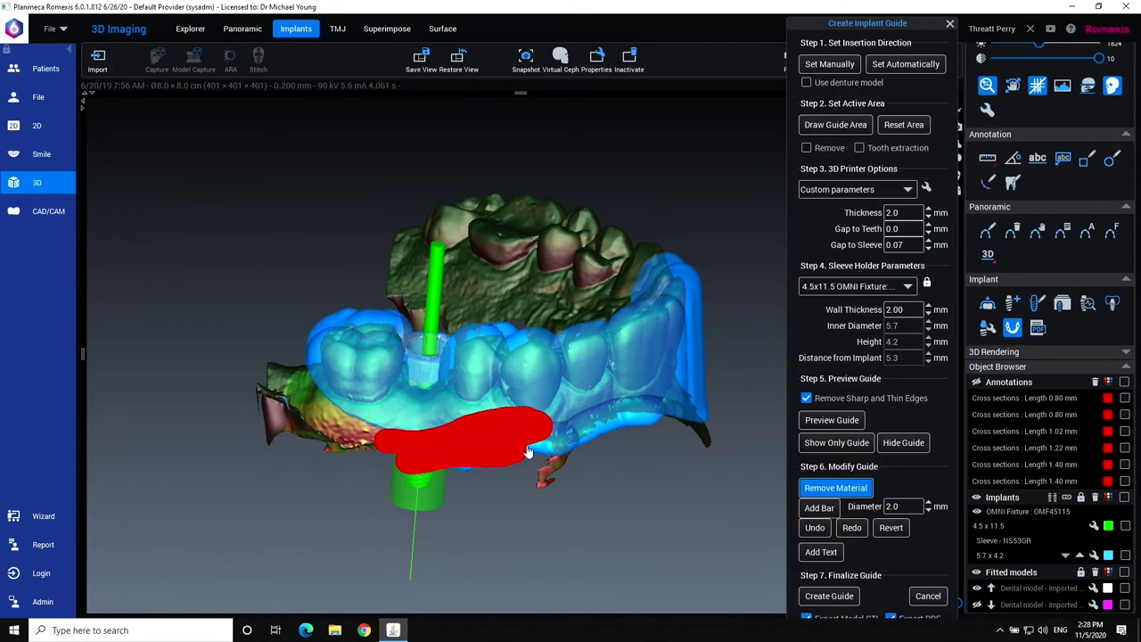
mouse_move(577, 506)
mouse_down()
mouse_move(649, 497)
mouse_move(606, 464)
mouse_up()
drag(418, 389, 647, 366)
mouse_move(432, 415)
mouse_down()
mouse_move(597, 400)
mouse_move(539, 422)
mouse_up()
mouse_move(680, 476)
mouse_down()
mouse_move(576, 259)
mouse_move(475, 472)
mouse_up()
mouse_move(408, 412)
mouse_down()
mouse_move(465, 342)
mouse_move(500, 428)
mouse_move(547, 474)
mouse_move(540, 446)
mouse_move(525, 512)
mouse_move(464, 357)
mouse_up()
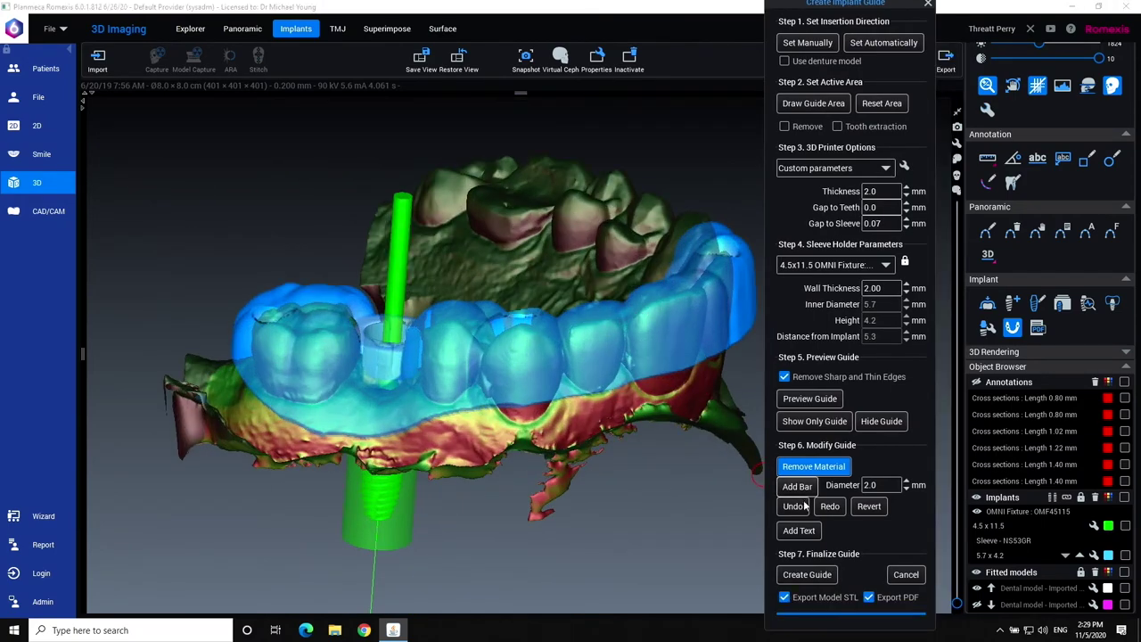
Add an embossed label with the doctor's name across the front of the guide.
click(802, 534)
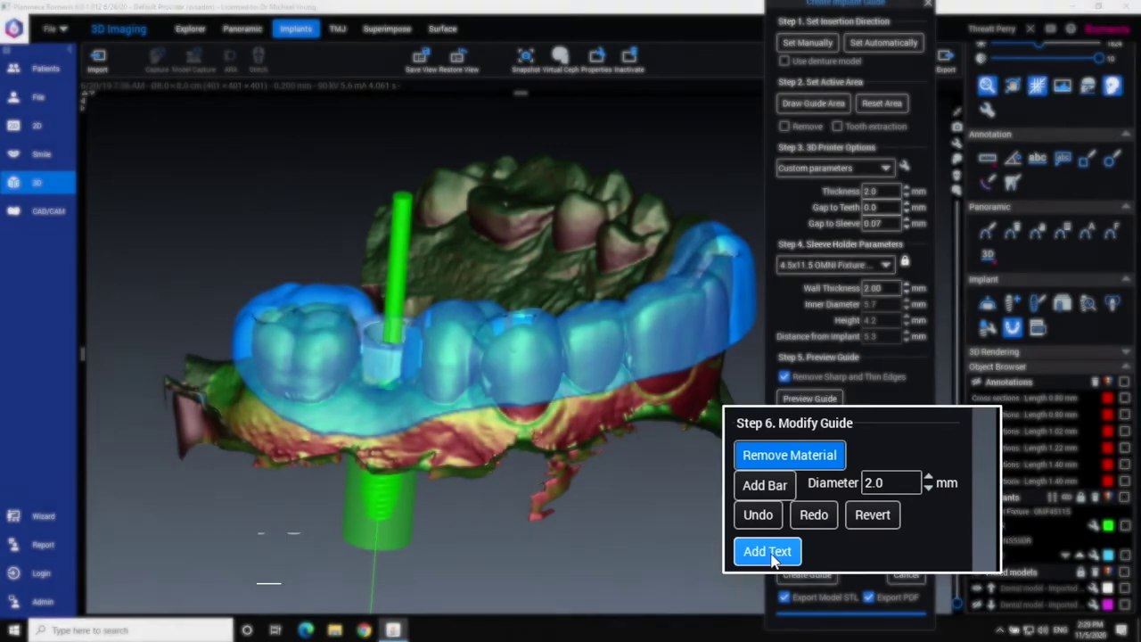
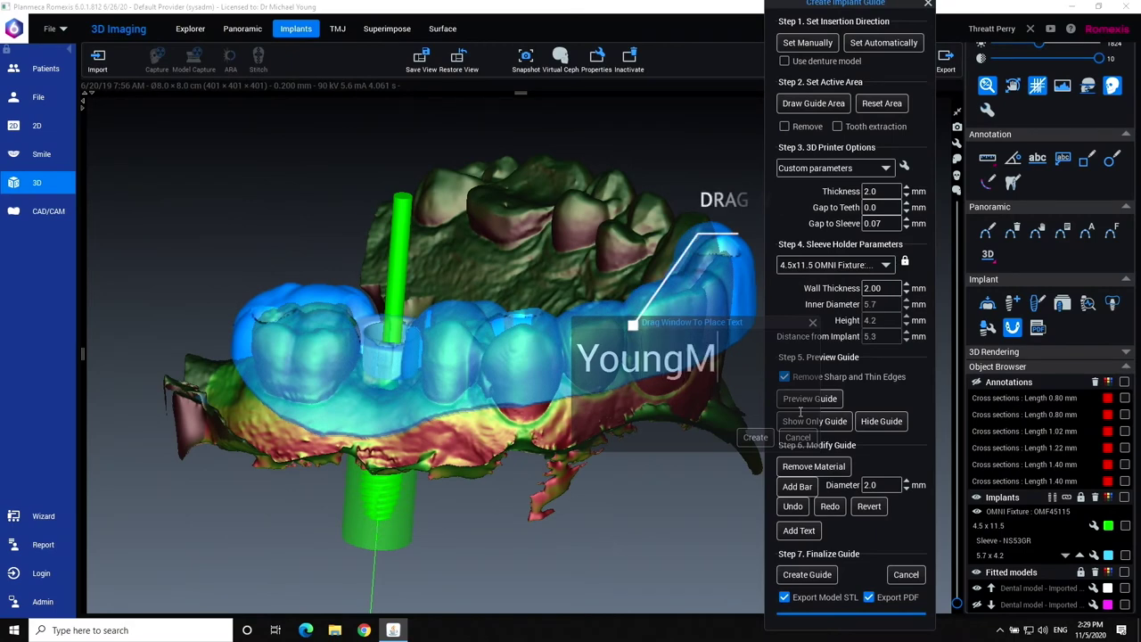
drag(621, 323, 492, 324)
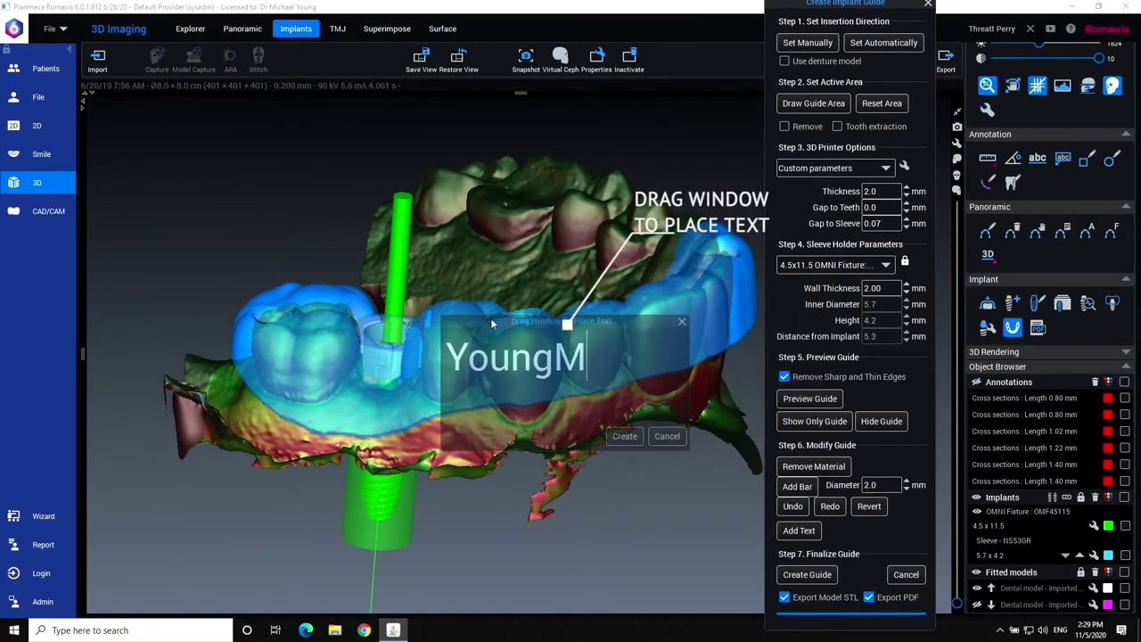
click(624, 436)
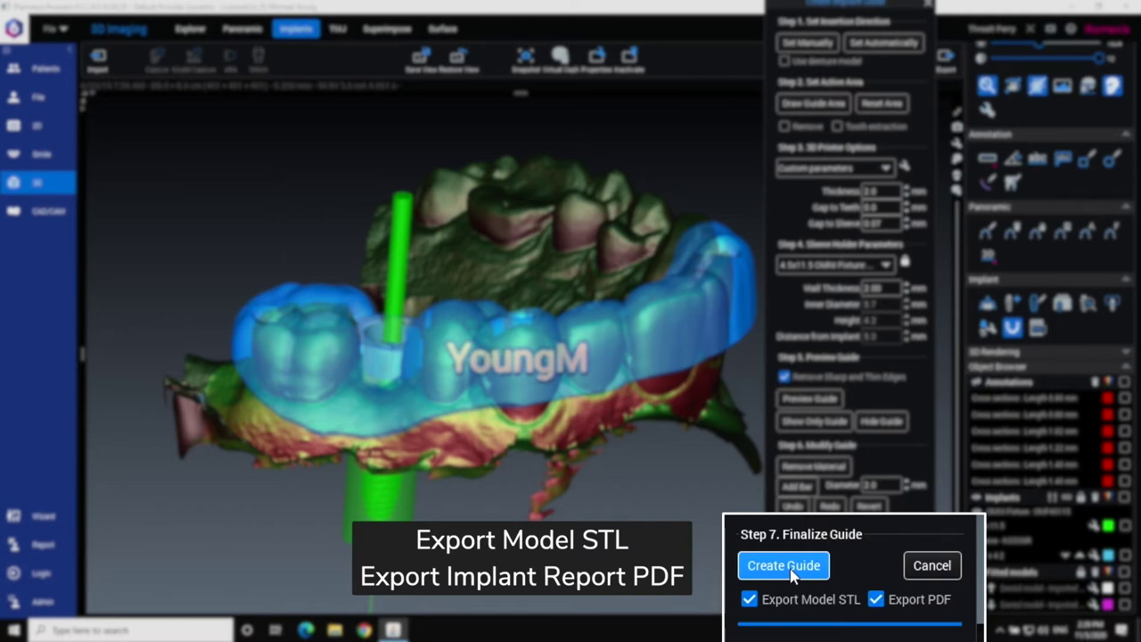
Create the final guide and accept the surgical guide disclaimer.
click(807, 575)
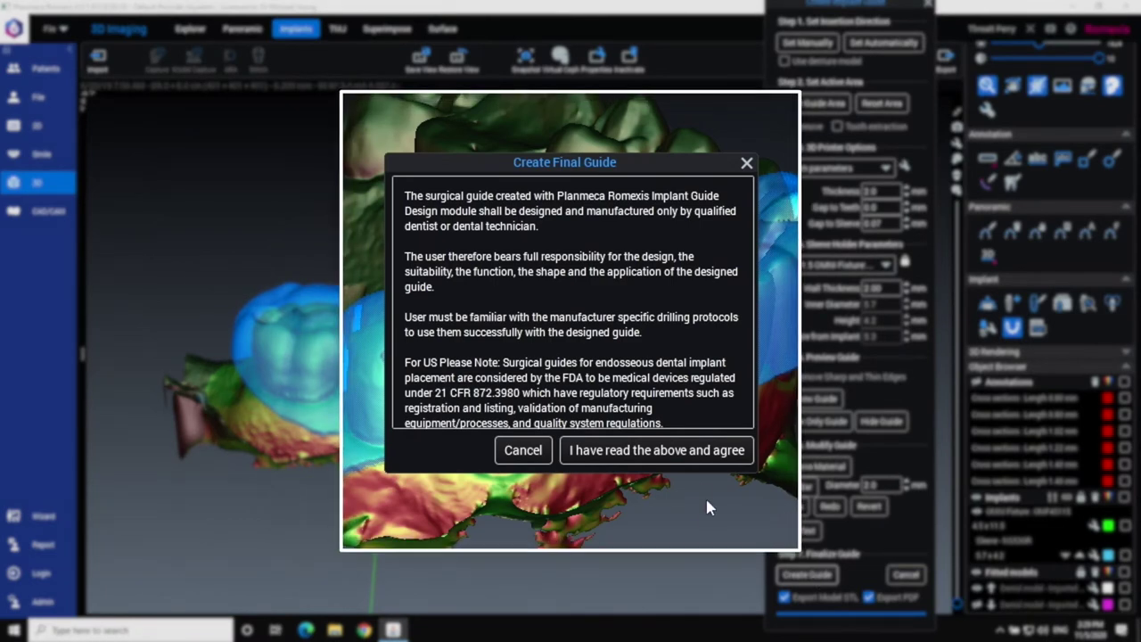
click(639, 409)
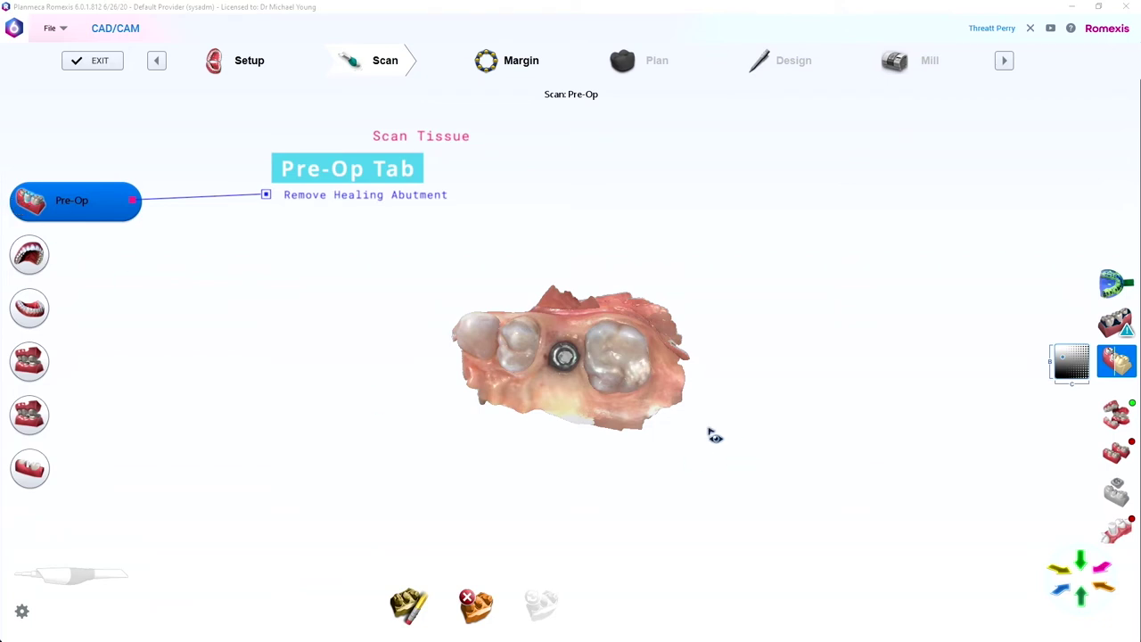
Inspect the Pre-Op scan, then switch to the Lower scan and rotate it to a side view.
scroll(714, 430, up, 5)
mouse_move(648, 499)
mouse_down()
mouse_move(637, 437)
mouse_move(611, 555)
mouse_move(617, 476)
mouse_move(743, 373)
mouse_move(683, 283)
mouse_move(476, 349)
mouse_move(476, 598)
mouse_move(640, 404)
mouse_move(657, 402)
mouse_up()
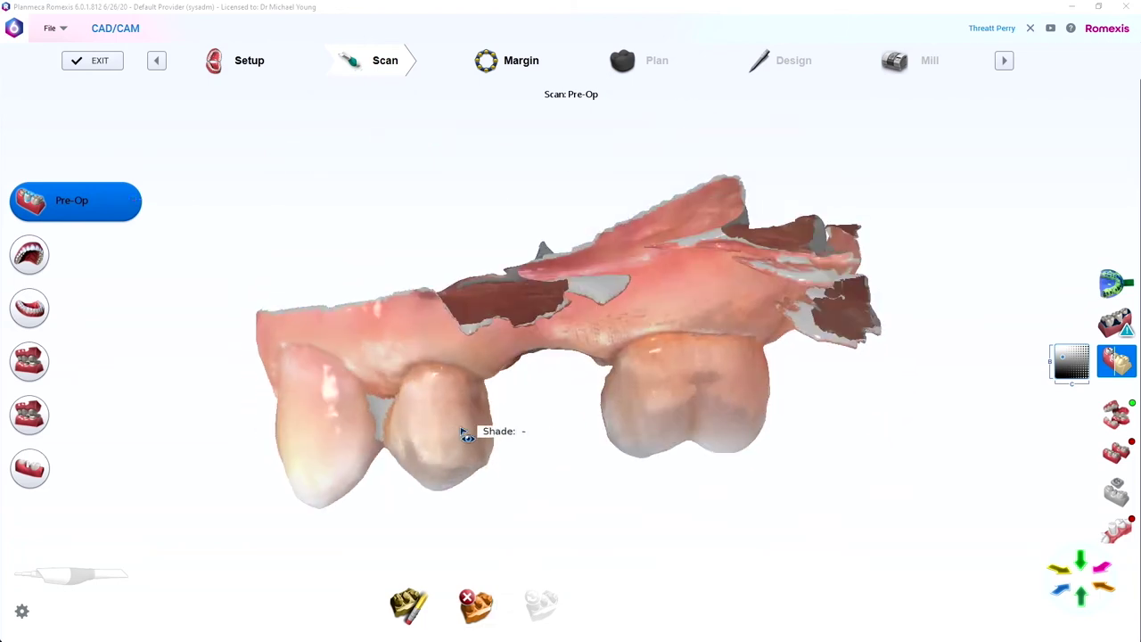
click(30, 308)
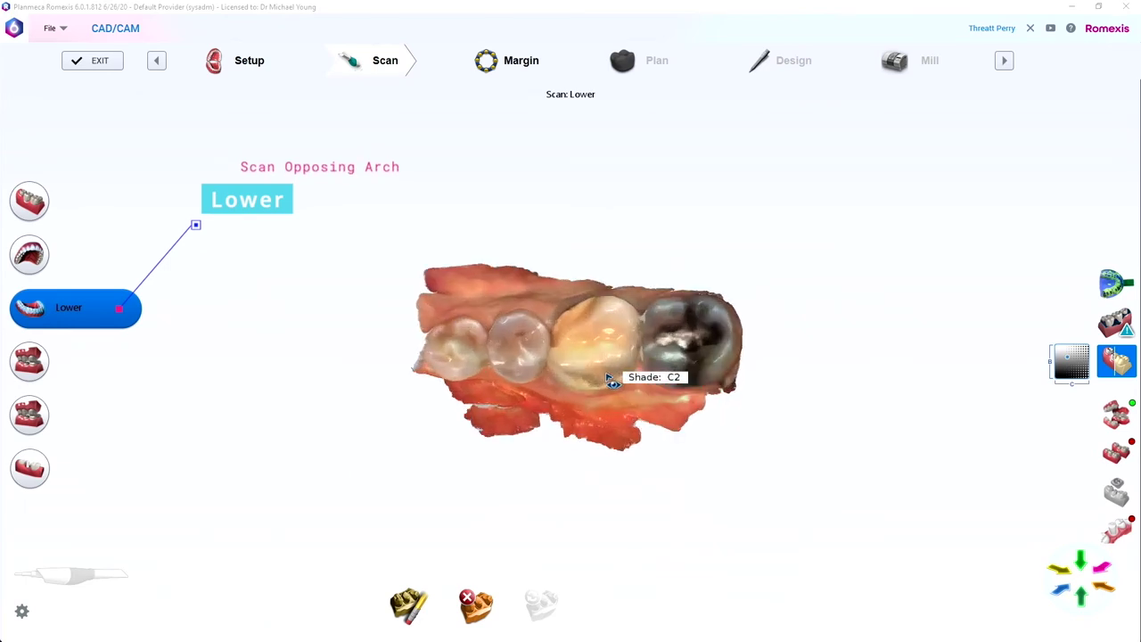
drag(632, 375, 634, 232)
drag(350, 287, 267, 383)
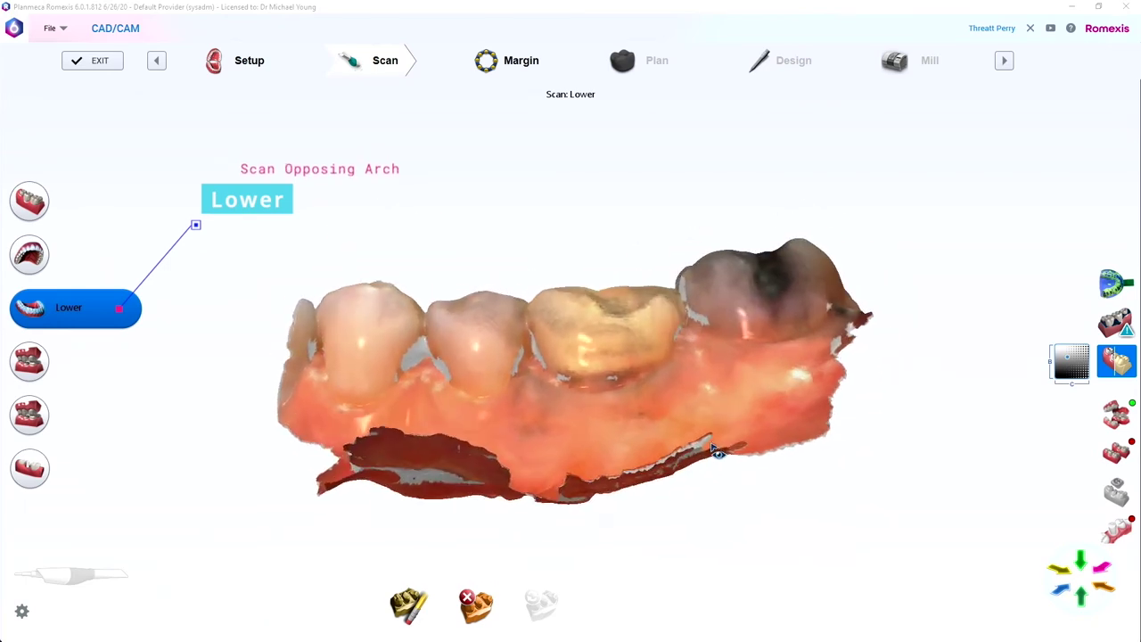
Show the Buccal 1 bite scan in colour and inspect the Scan Body scan from several angles.
click(27, 360)
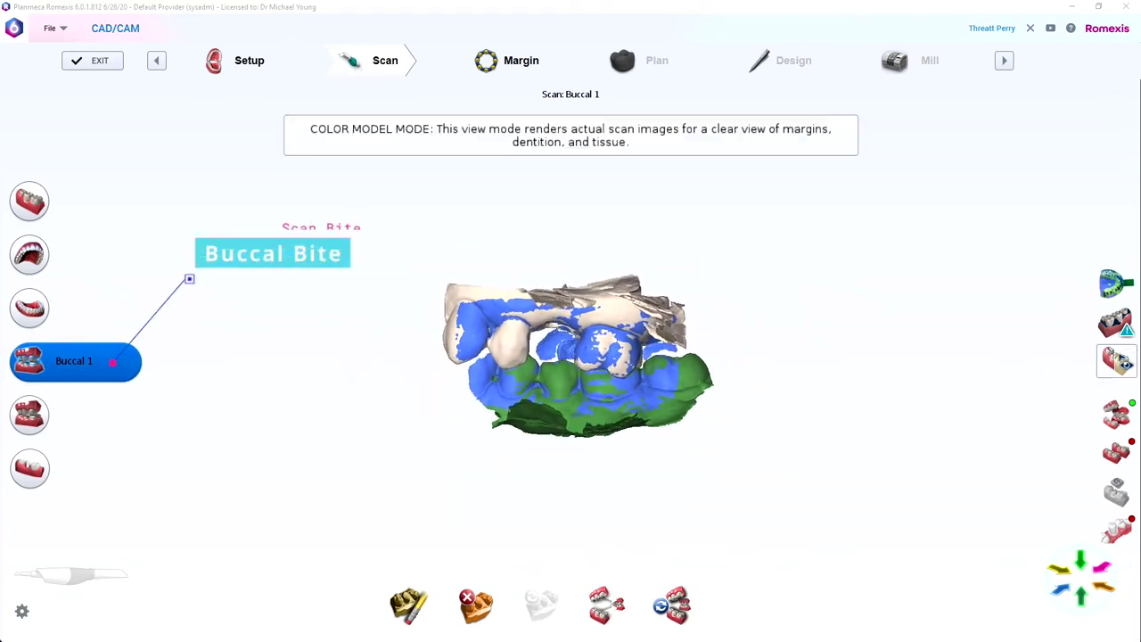
click(1130, 360)
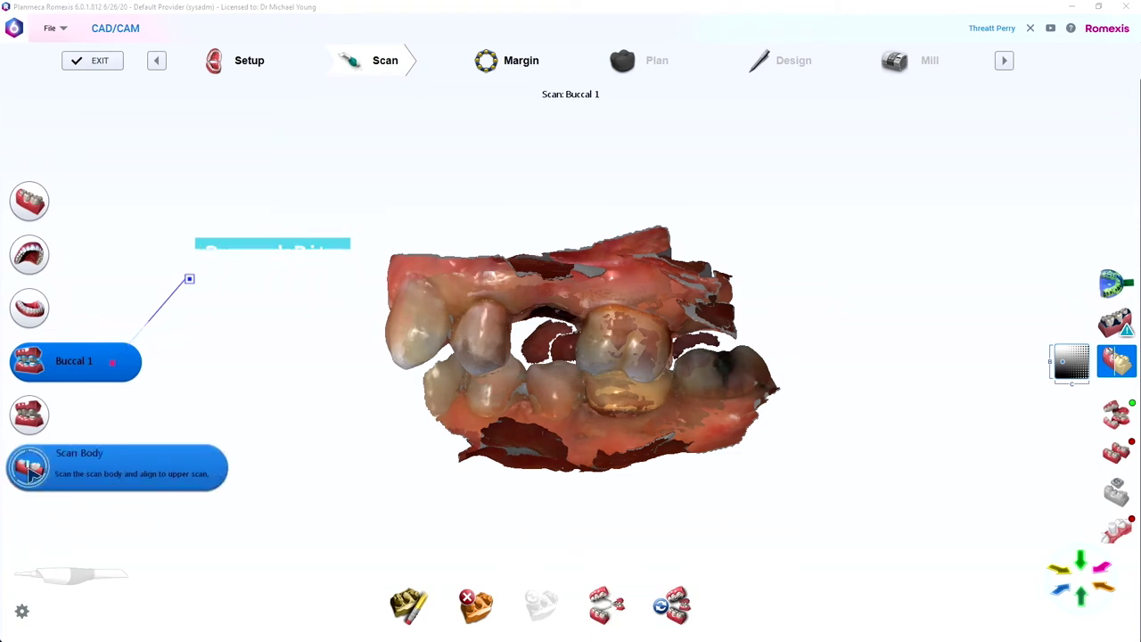
click(57, 475)
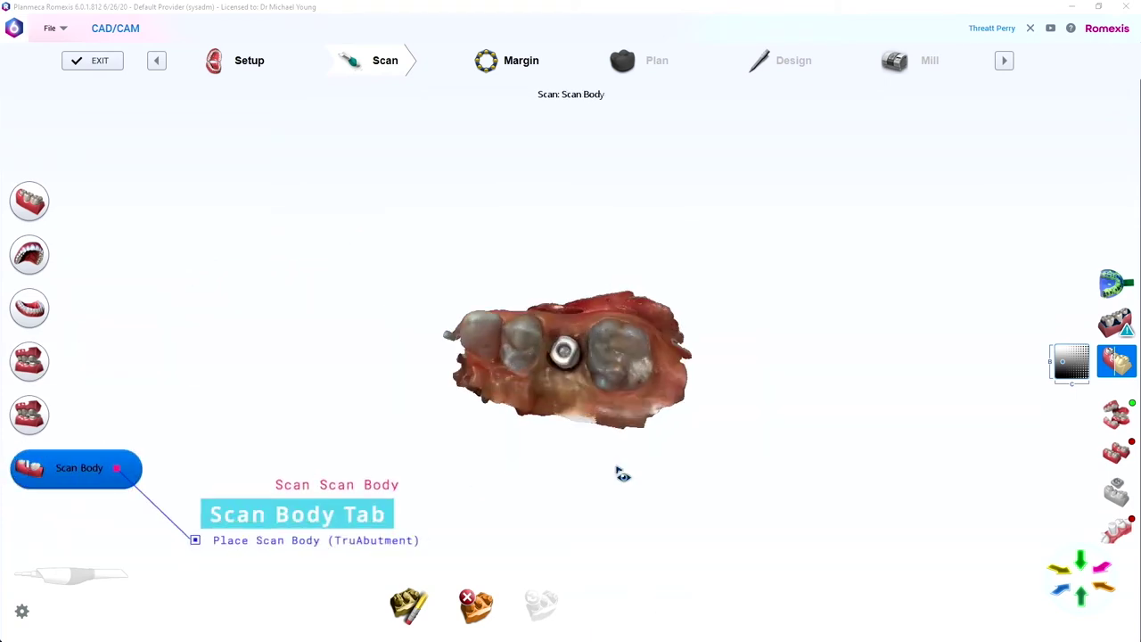
drag(629, 438, 592, 419)
scroll(591, 419, up, 5)
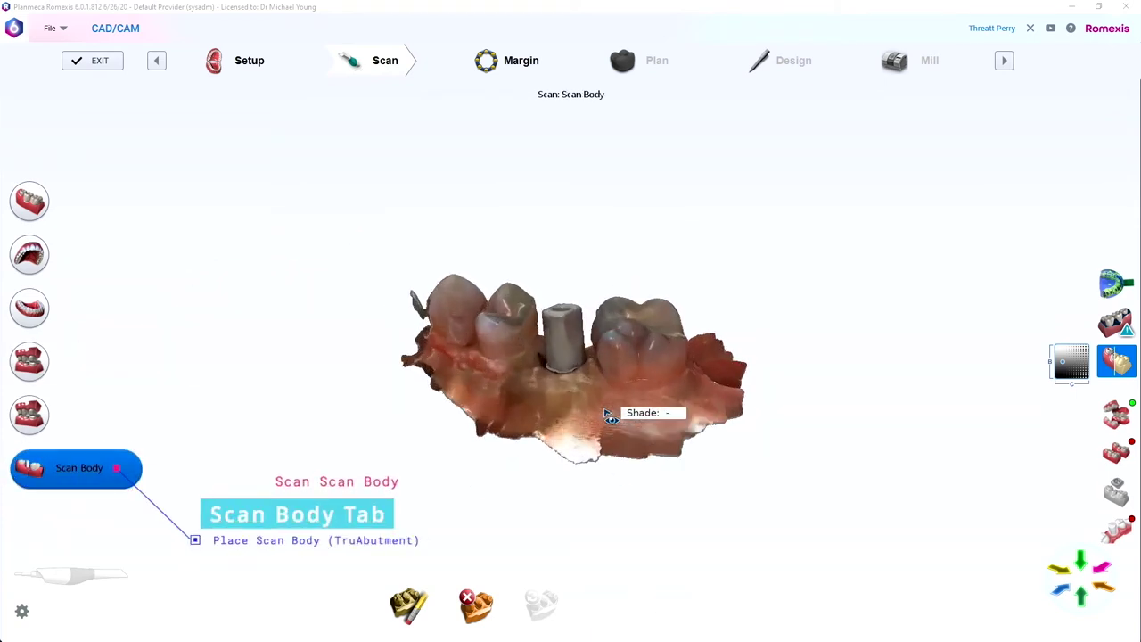
drag(668, 398, 594, 474)
drag(601, 426, 584, 465)
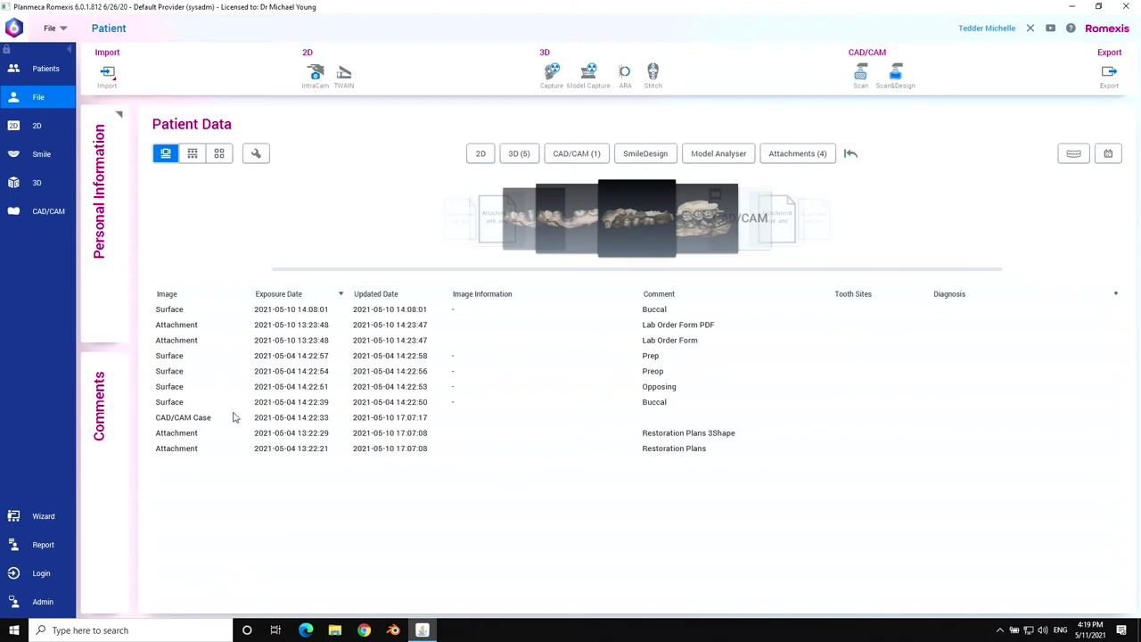
Open the CAD/CAM case and select the Crown 29 case.
click(215, 419)
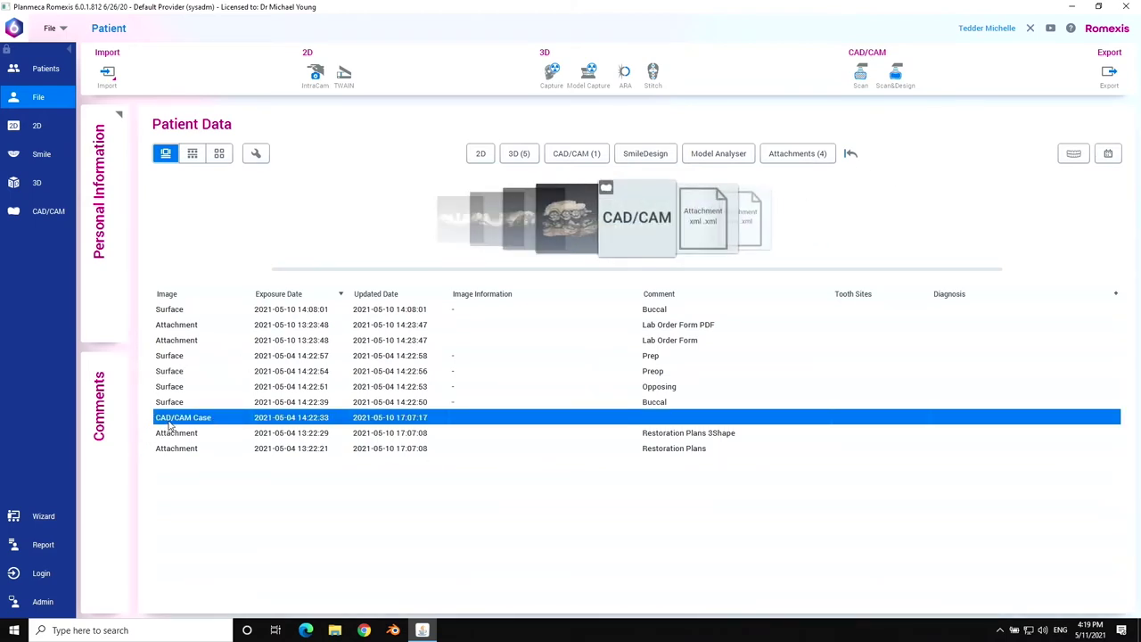
double_click(170, 425)
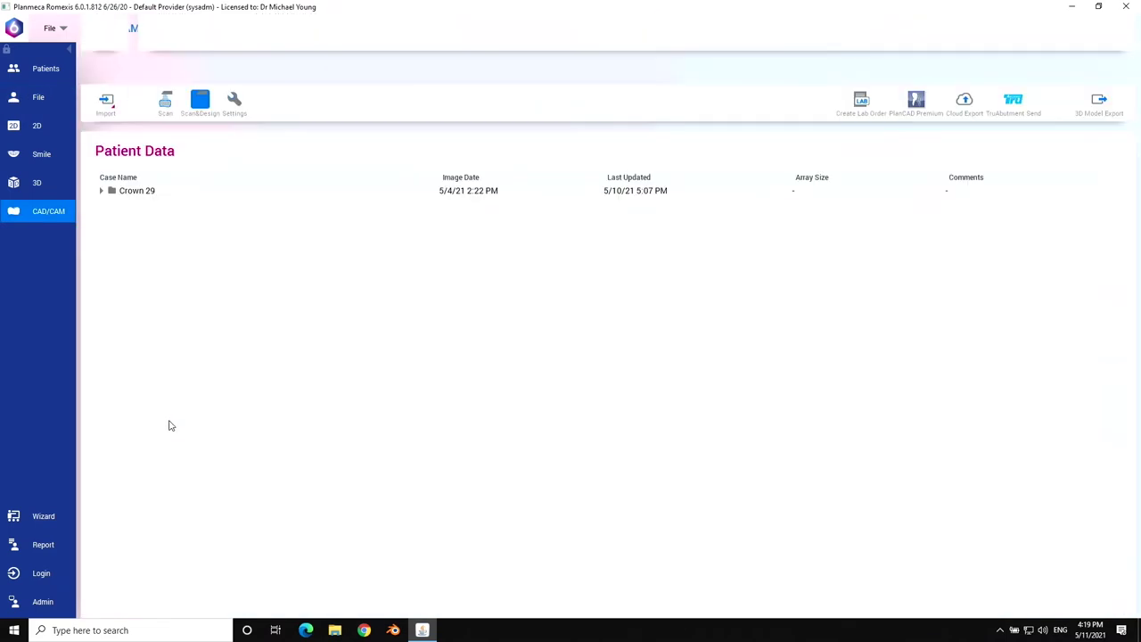
click(284, 152)
Export the Crown 29 3D models into a new Desktop folder named after the patient.
click(1098, 59)
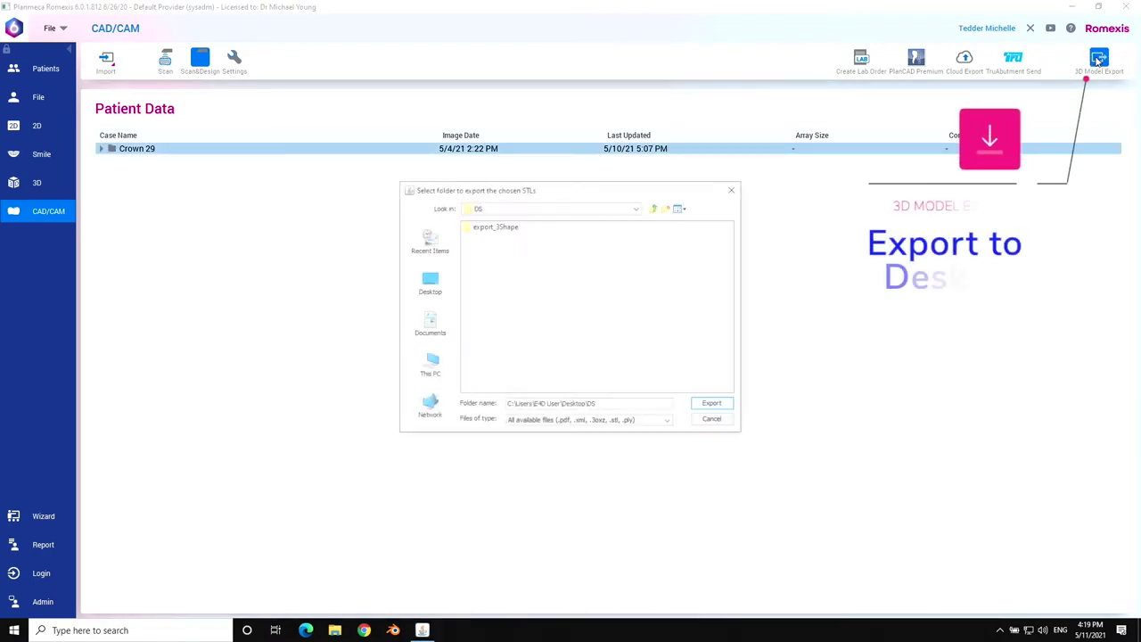
click(428, 281)
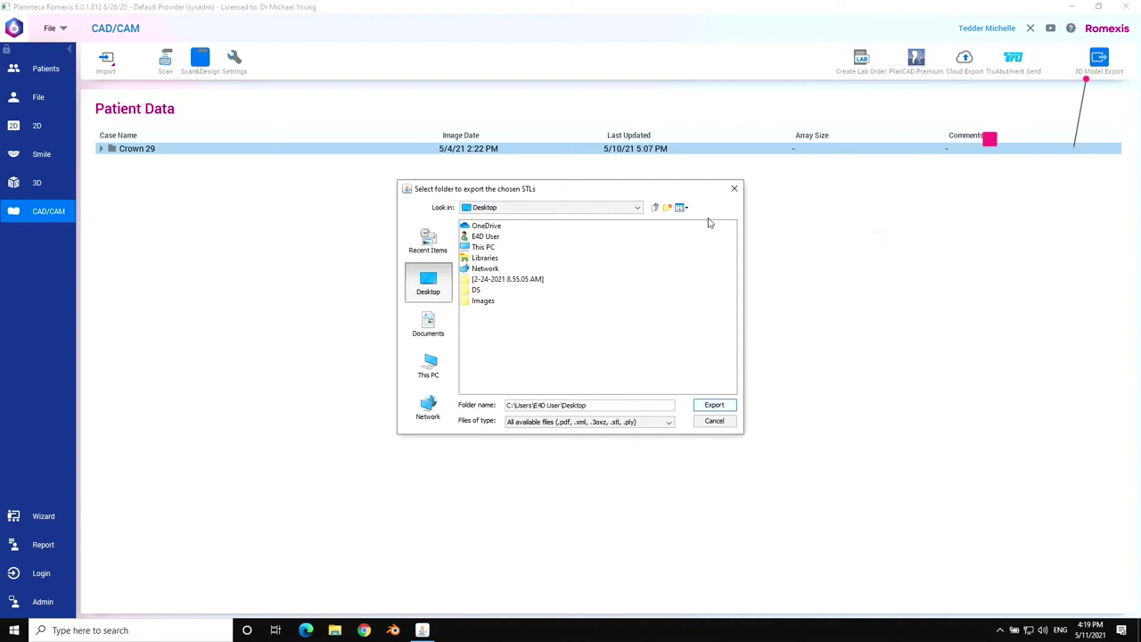
click(667, 208)
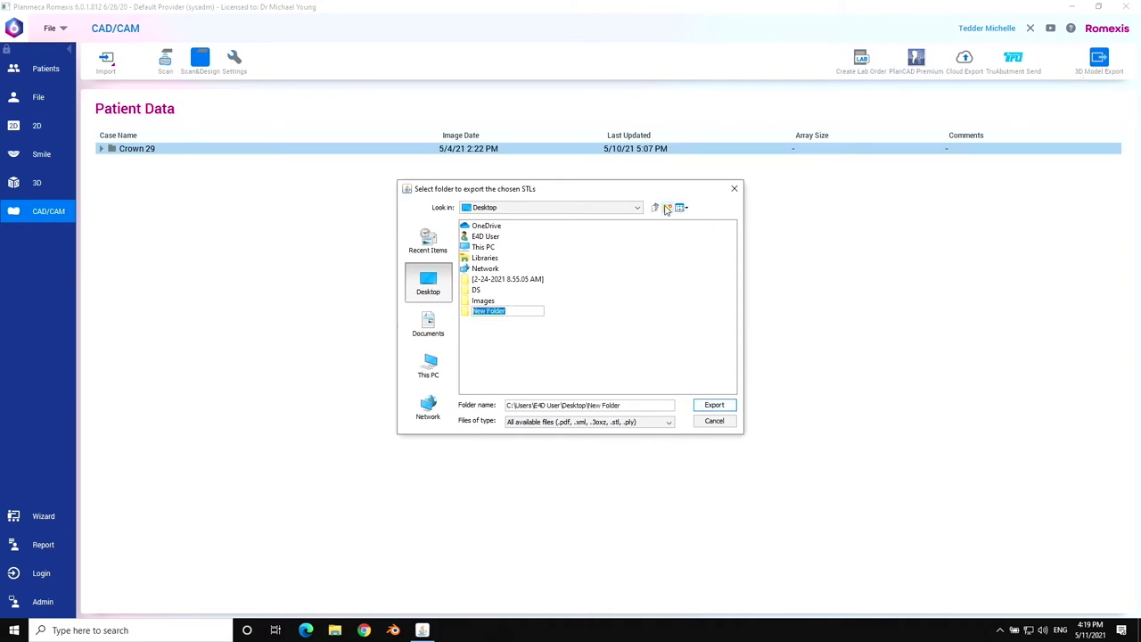
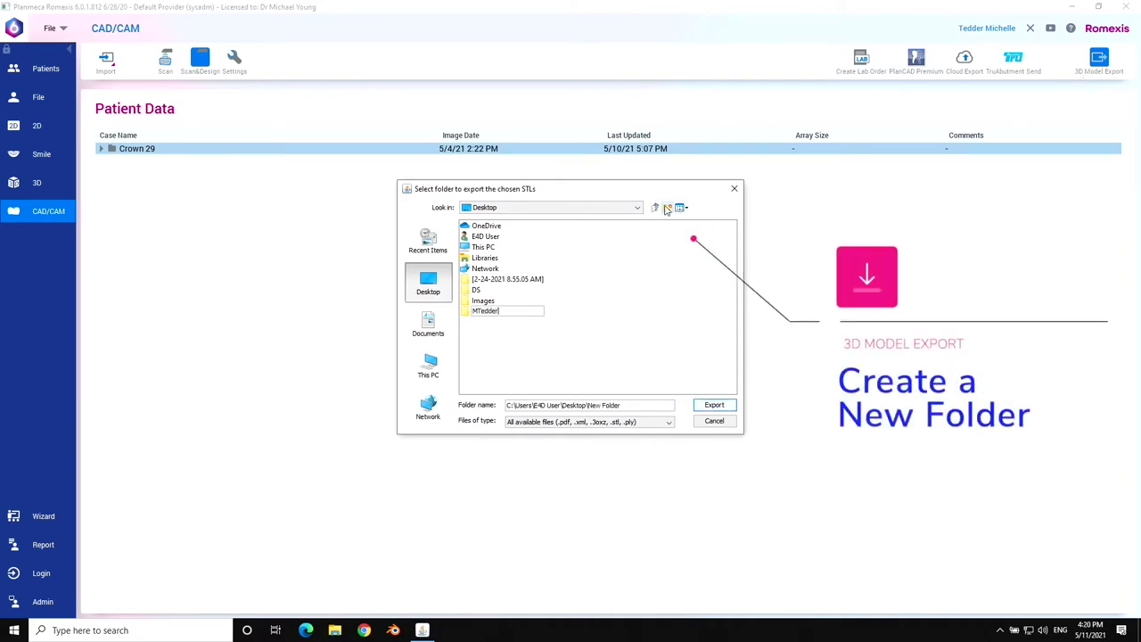
click(710, 407)
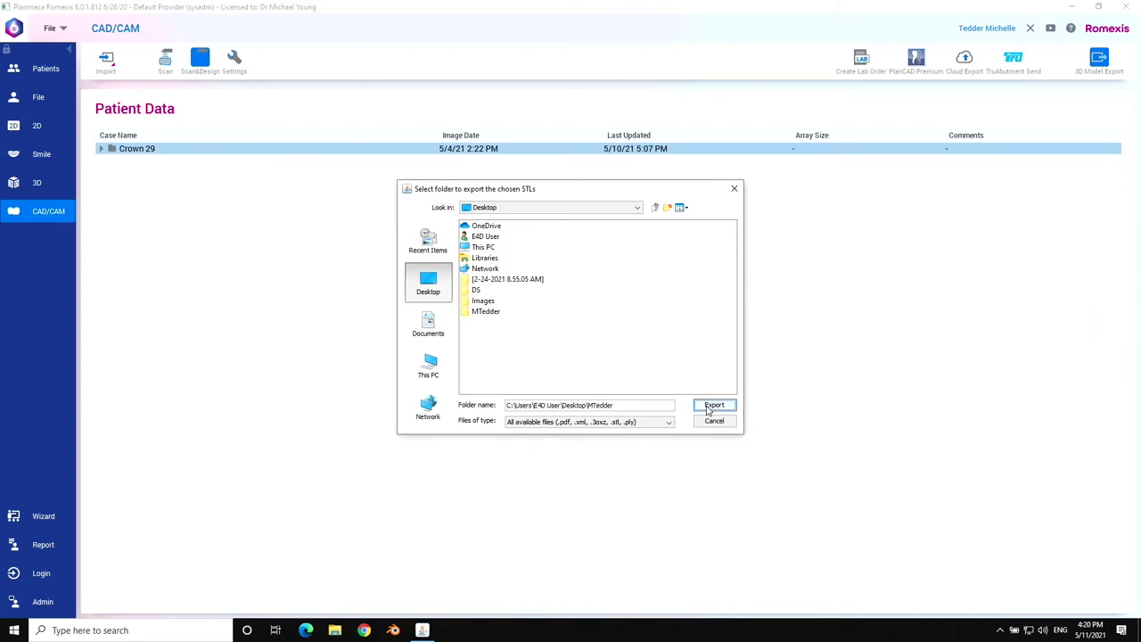
click(710, 408)
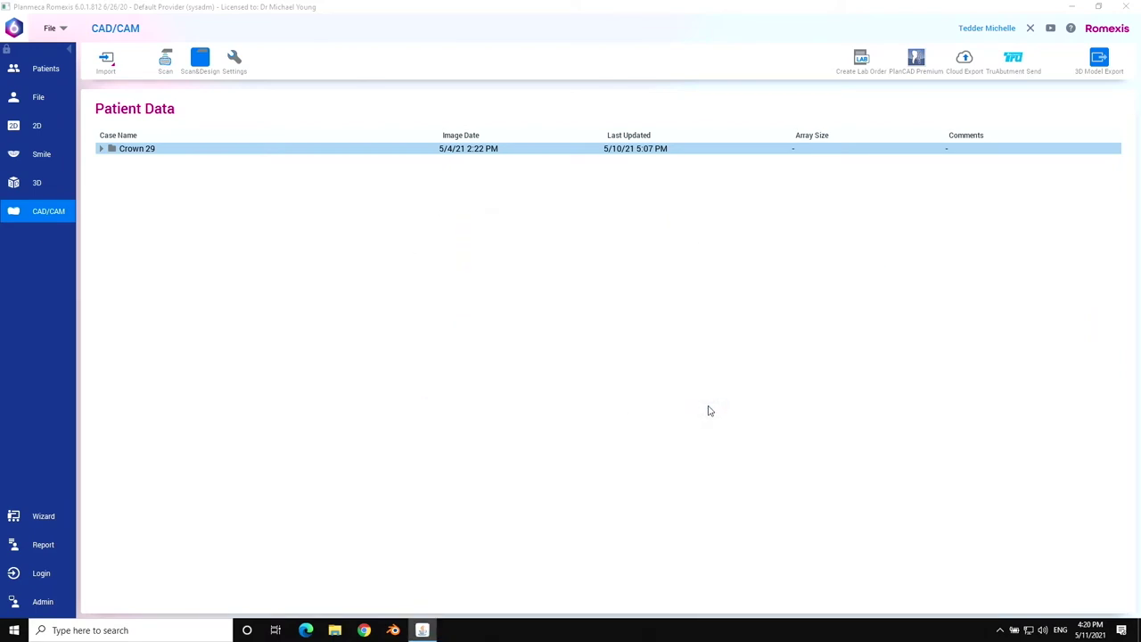
Open the TruAbutment Customer Portal's New Scan File Upload page in Chrome.
click(365, 631)
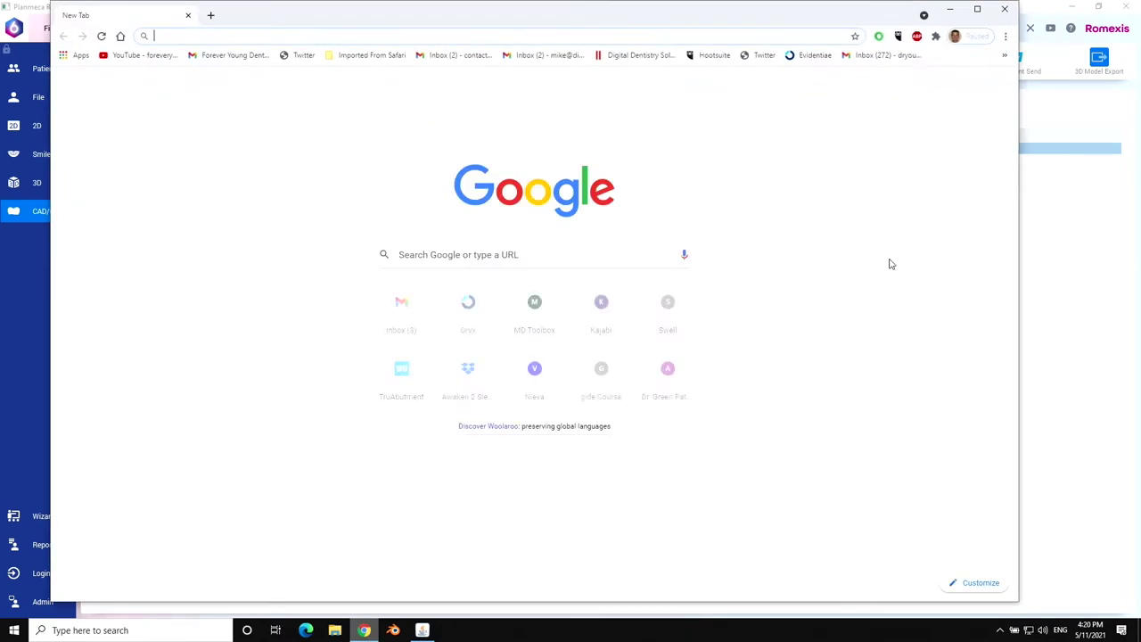
click(402, 373)
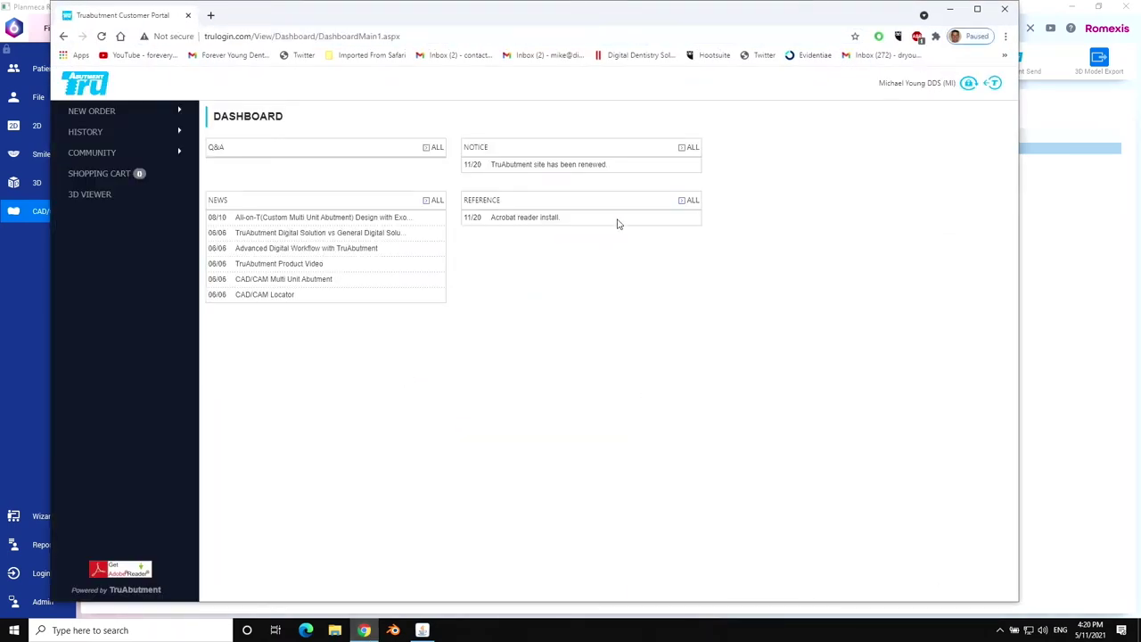
mouse_move(192, 112)
click(244, 148)
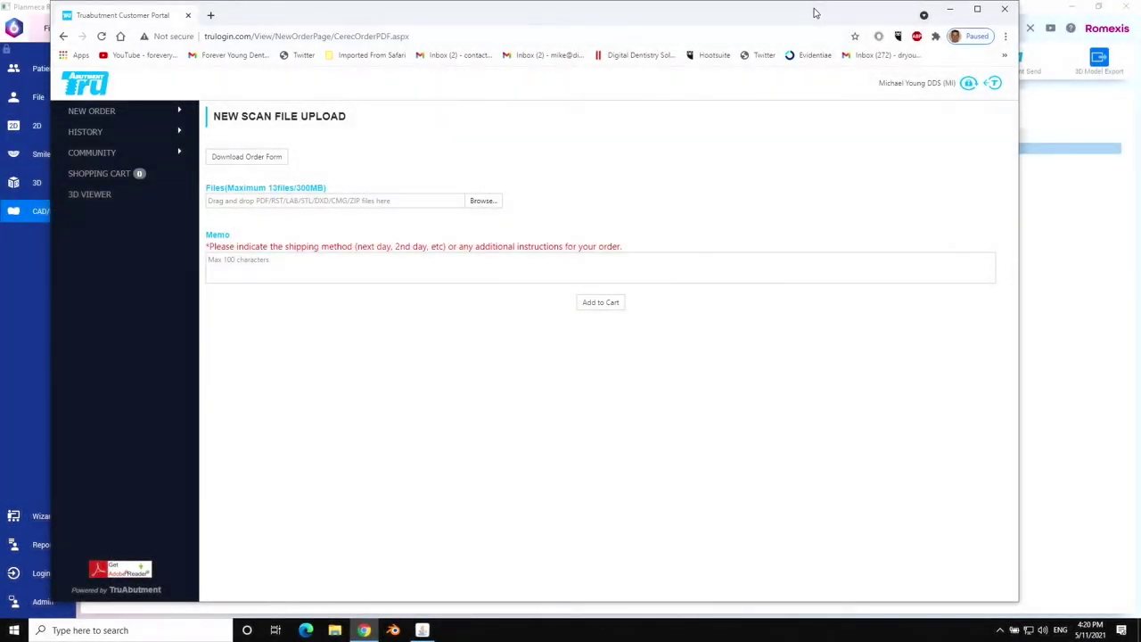
drag(813, 13, 893, 22)
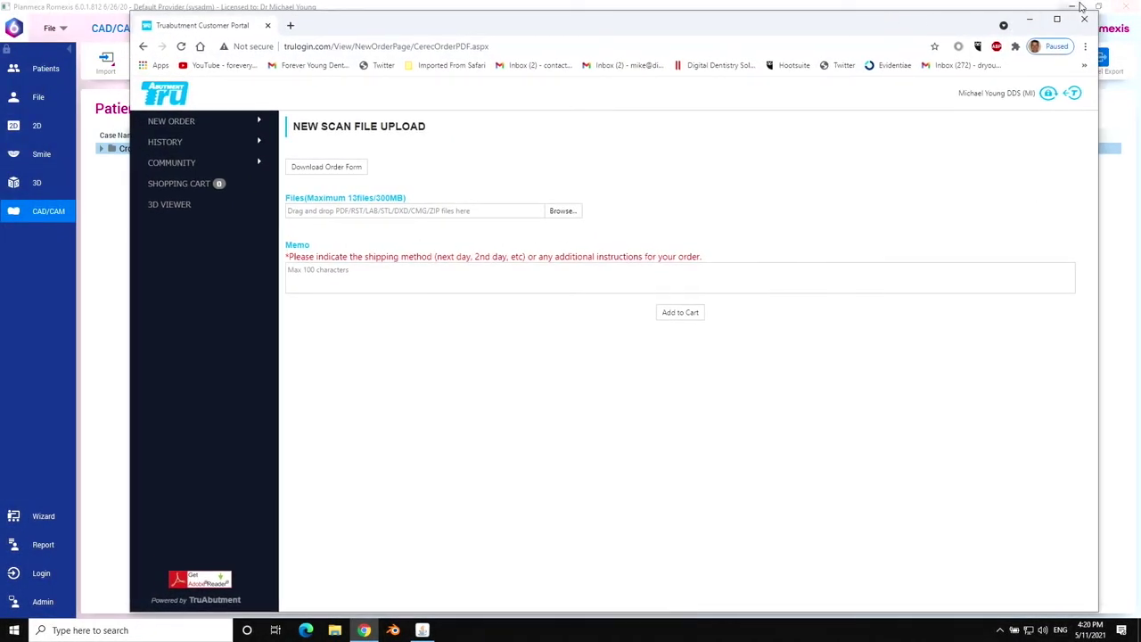
Zip the exported patient scan folder and attach it to the upload's Files area.
click(1074, 7)
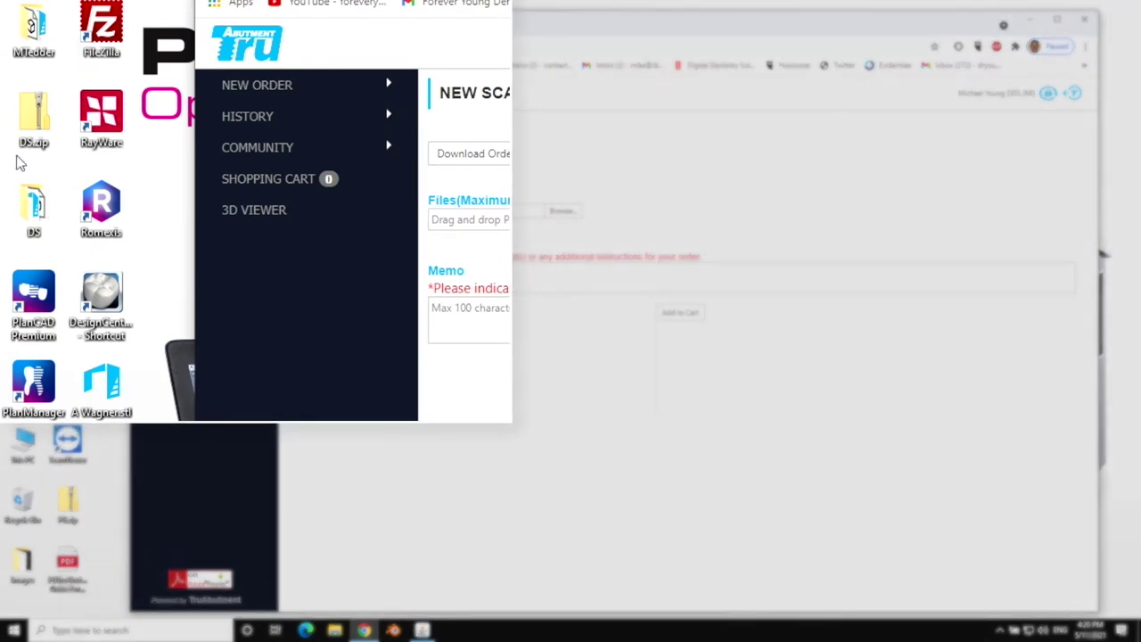
right_click(26, 34)
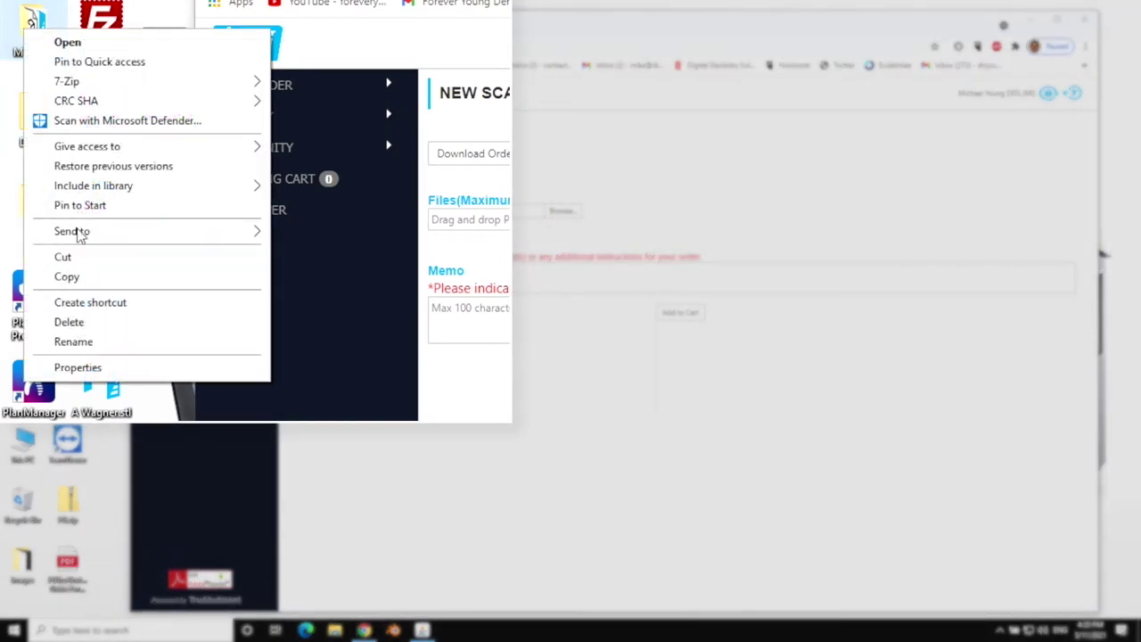
mouse_move(78, 232)
click(337, 258)
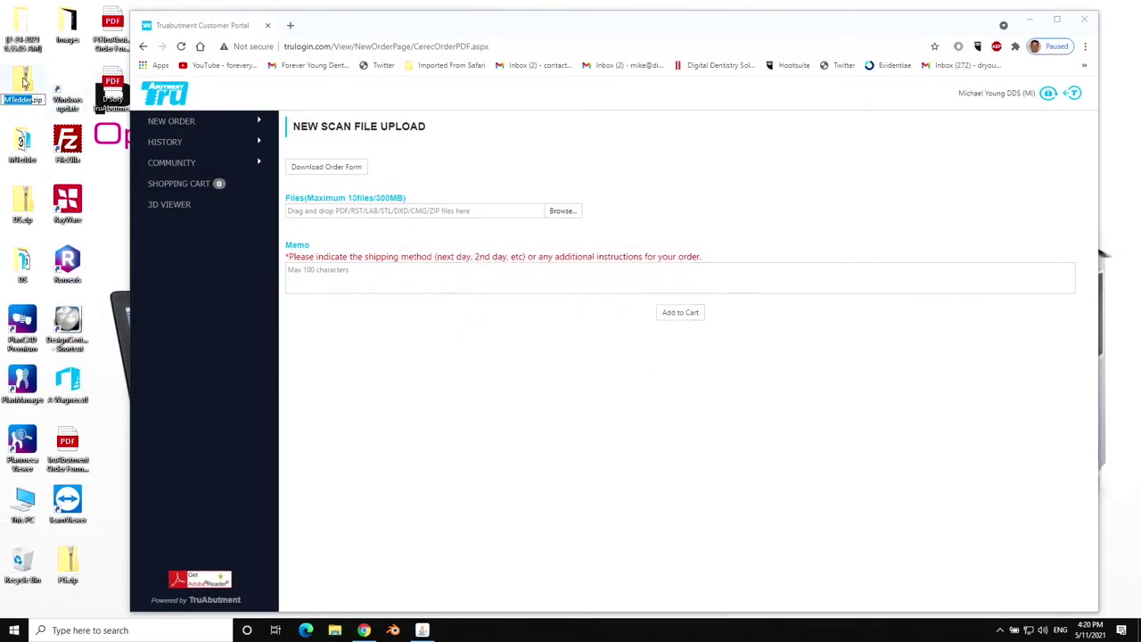
drag(22, 81, 346, 208)
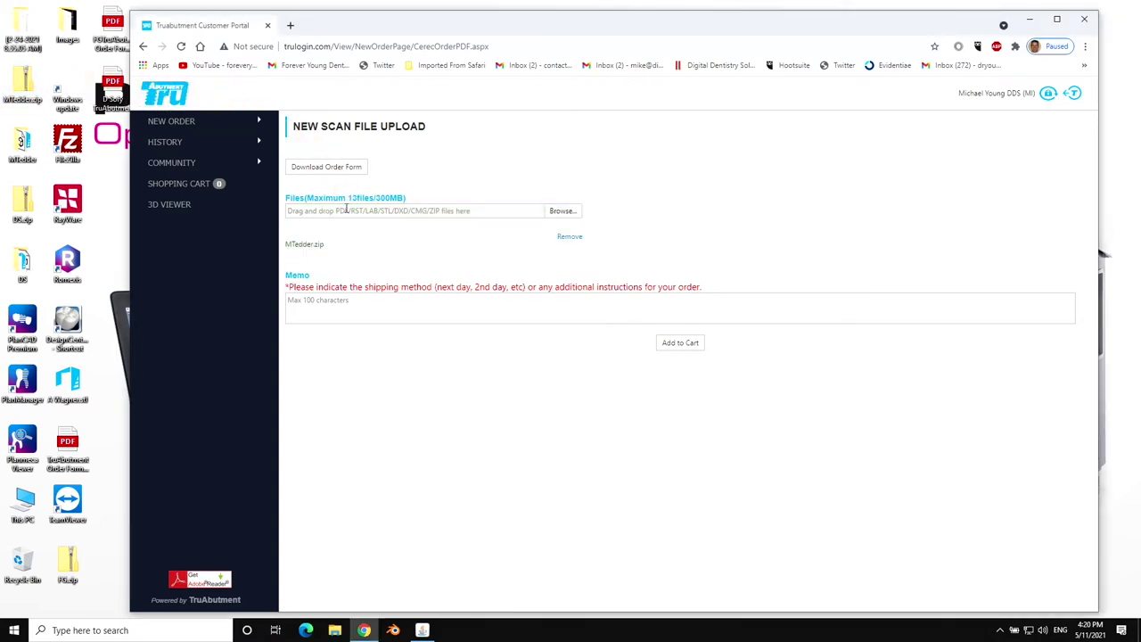
click(327, 169)
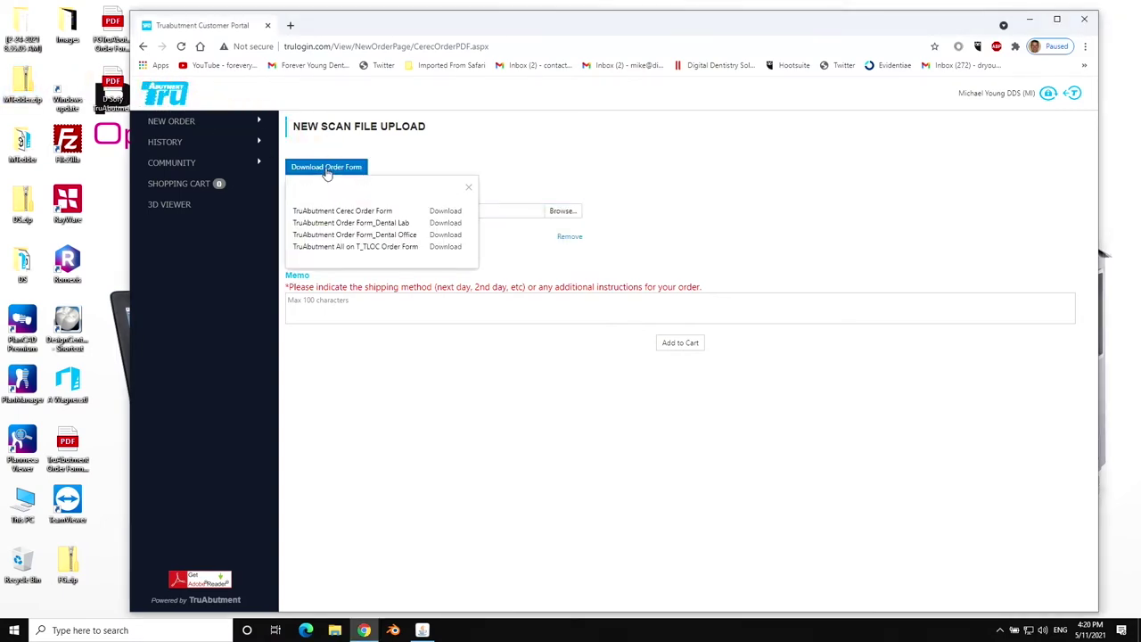
Open the Dental Office order form PDF and fill in the date, patient name and appointment date 5/20/21.
click(441, 234)
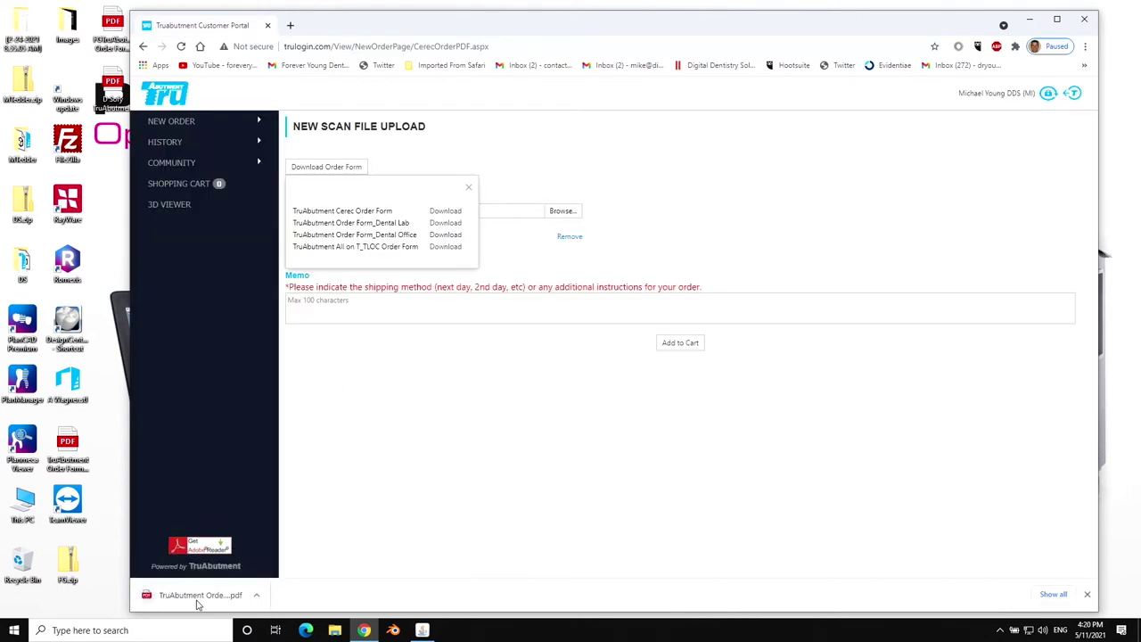
click(205, 594)
click(521, 148)
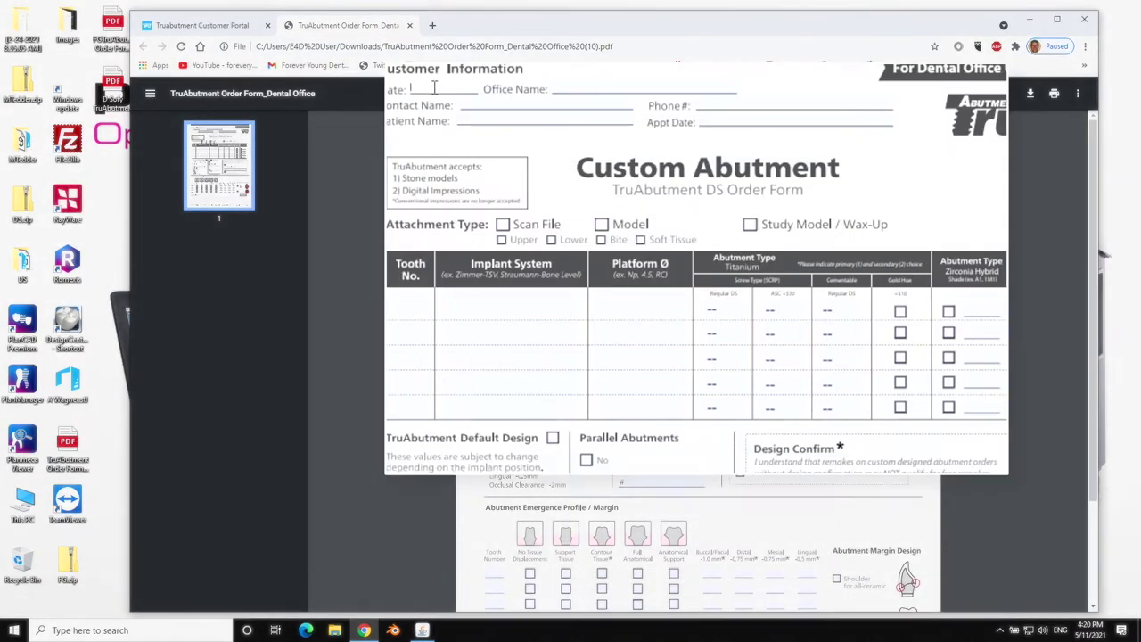
text(5-11-21)
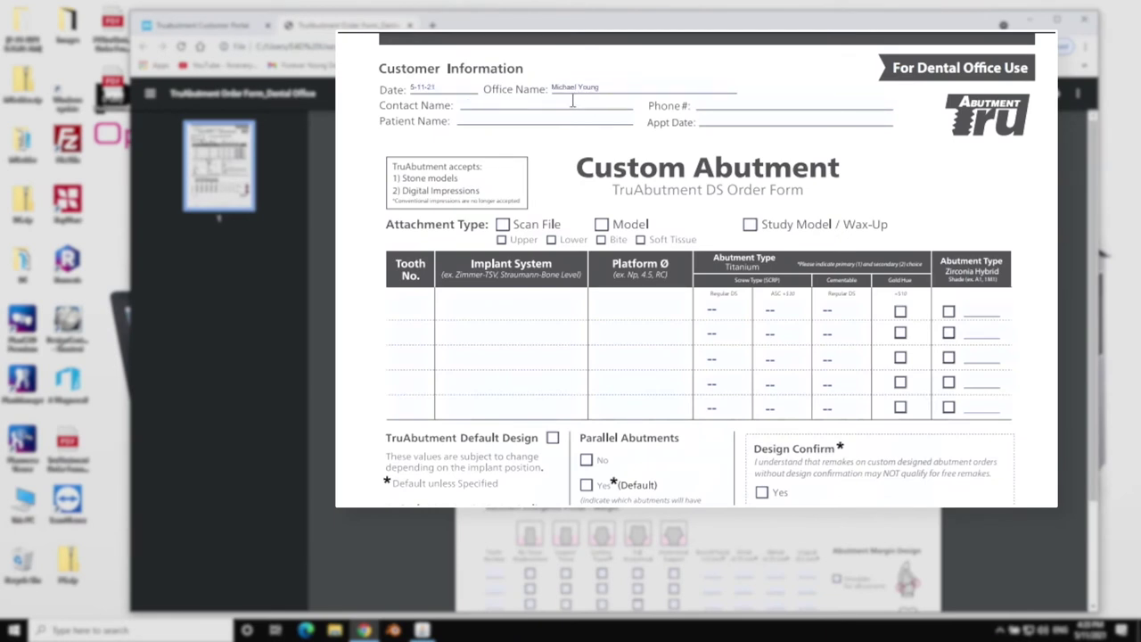
text(g)
click(572, 119)
text(M)
click(740, 117)
text(5/20/21)
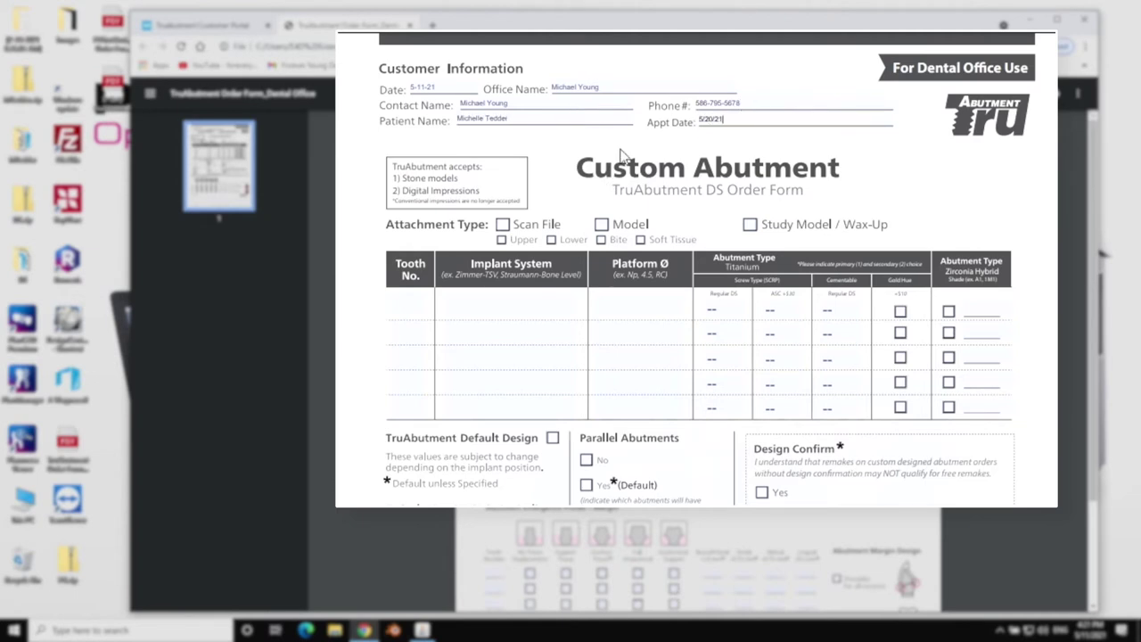
Check Scan File with Upper, Lower, Bite and Soft Tissue; enter tooth 29, Biomet 3i Osseotite XO Certain, platform 4/5, quantity 1.
click(502, 224)
click(501, 239)
click(552, 239)
click(601, 239)
click(640, 239)
click(401, 301)
text(29)
click(462, 300)
text(Biomet)
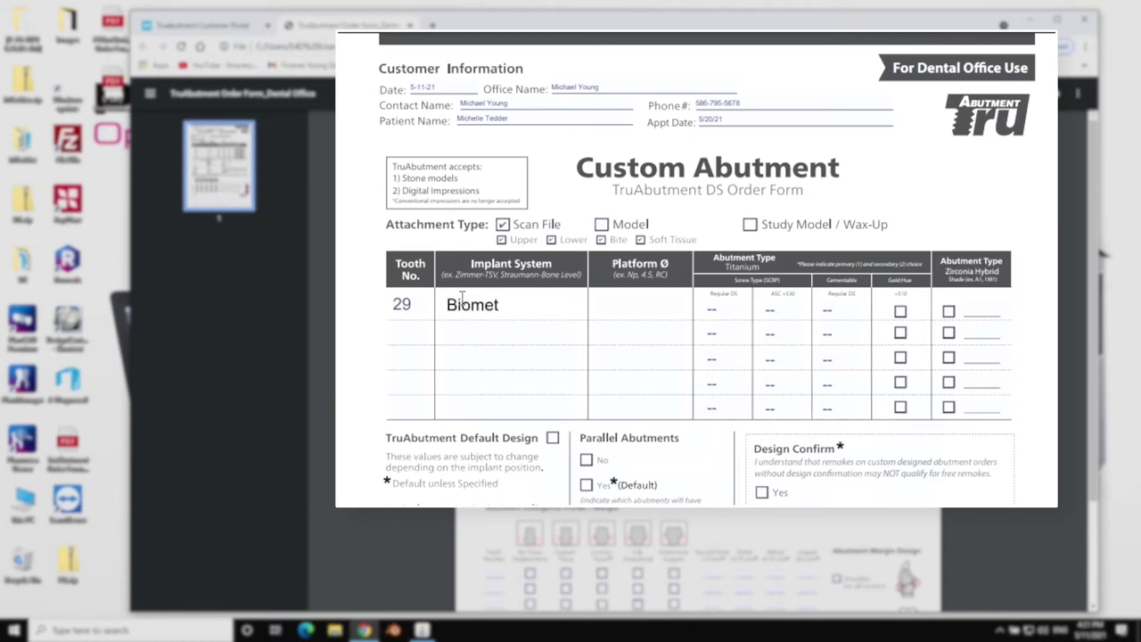
text( 3i Osseotite XO)
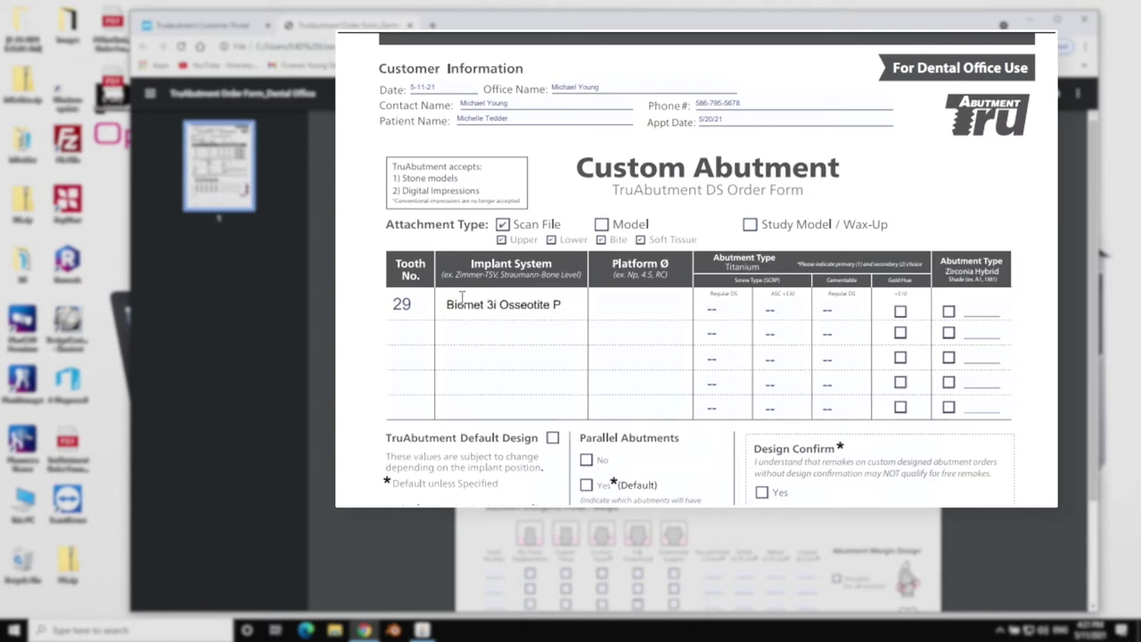
text( Certain)
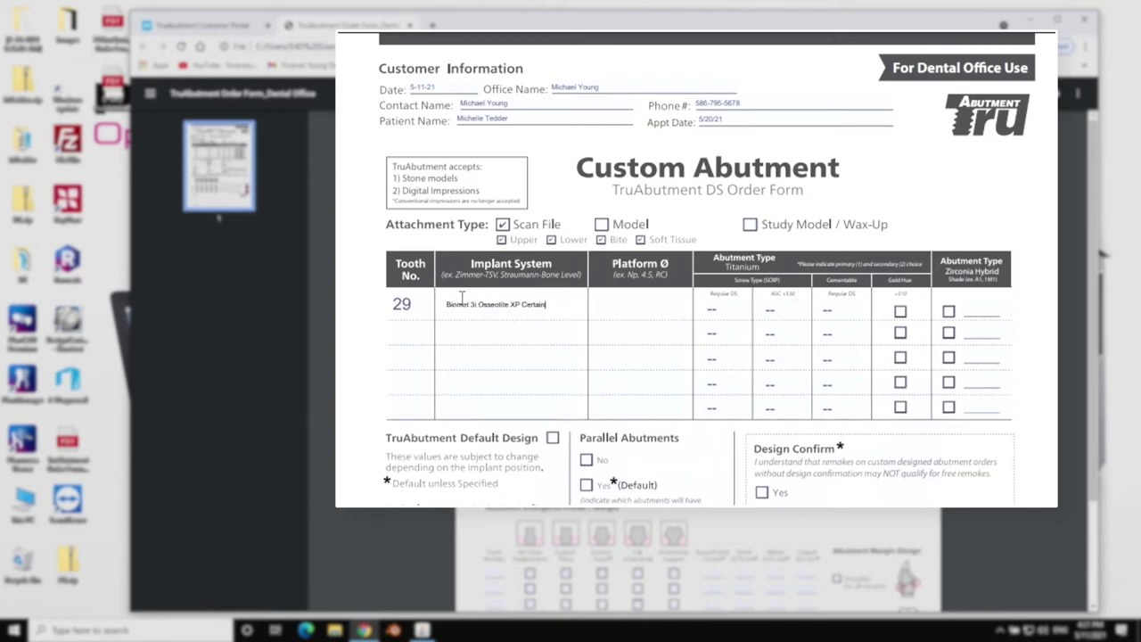
click(621, 303)
text(4/5)
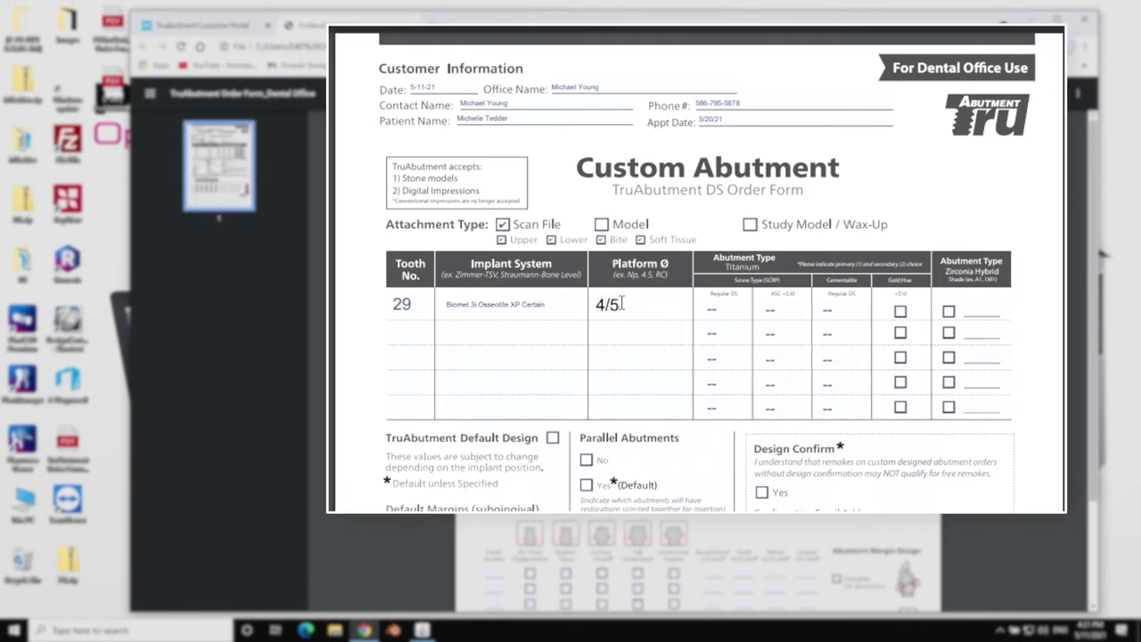
key(Tab)
text(1)
Choose Default Design, request design confirmation to the doctor's e-mail, and set tooth 29 contour emergence with shoulder margin.
click(558, 371)
click(768, 426)
click(794, 463)
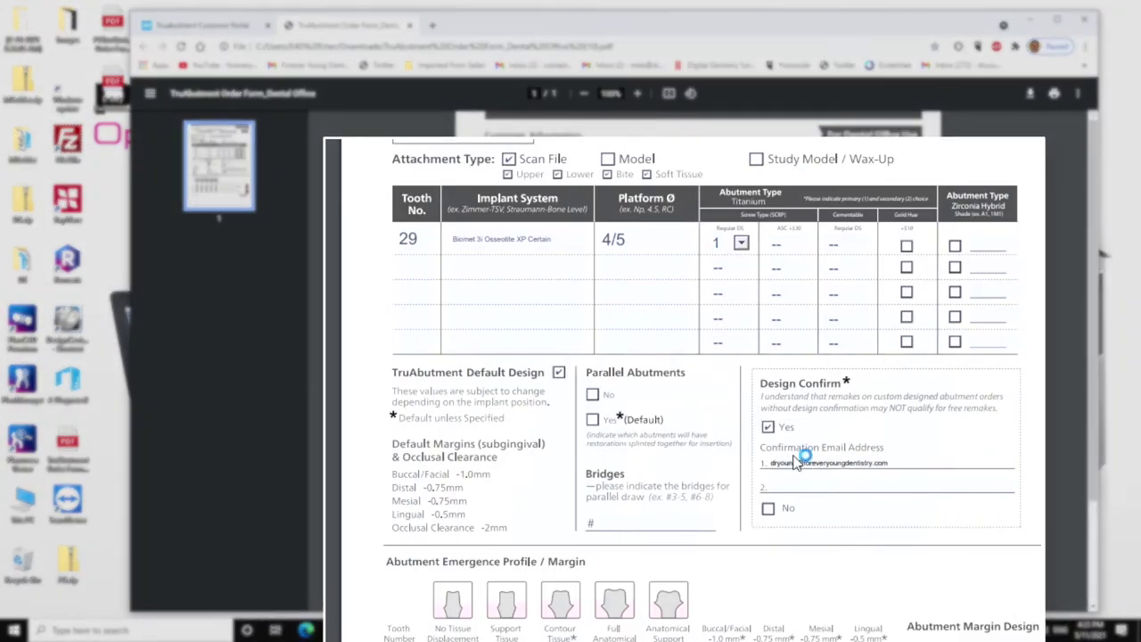
scroll(796, 463, down, 2)
click(399, 462)
text(29)
click(560, 462)
click(912, 470)
Add a note asking for a normal-size abutment and crown for #29 during orthodontic treatment.
click(428, 603)
text(please note: we are)
key(BackSpace)
key(BackSpace)
key(BackSpace)
key(BackSpace)
key(BackSpace)
key(BackSpace)
key(BackSpace)
text(please design abutmenty)
key(BackSpace)
key(BackSpace)
text(and crown for normal size #29; pt is undergoing orthodoin)
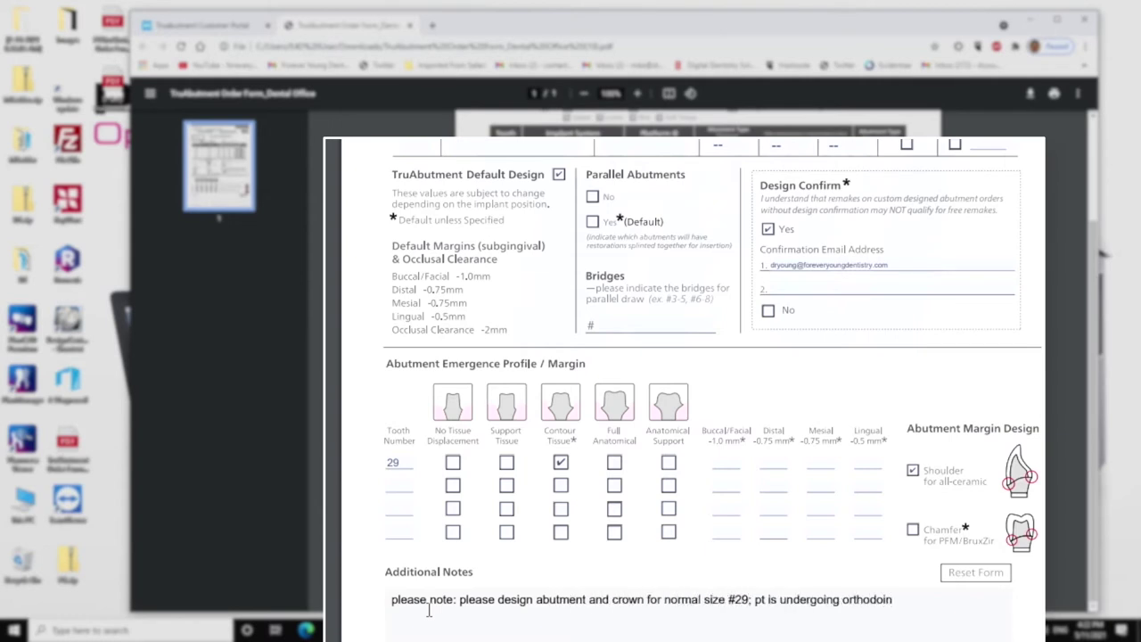
key(BackSpace)
key(BackSpace)
text(ntics and the space will be close)
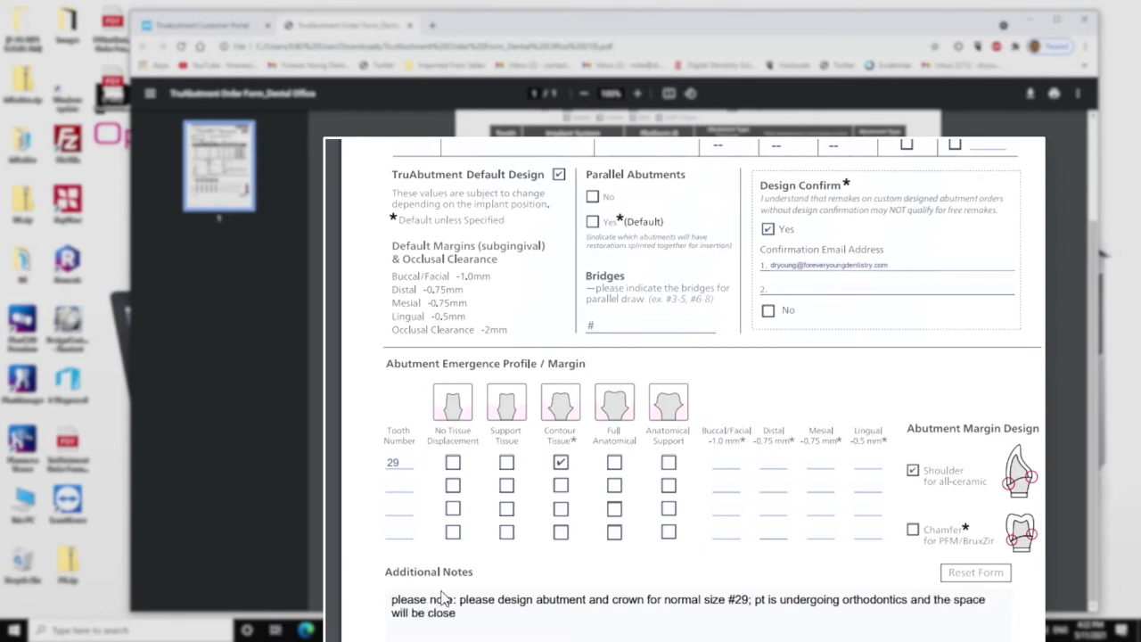
text(d; do not close the space with this abutment and crown; please design crown with screw access and)
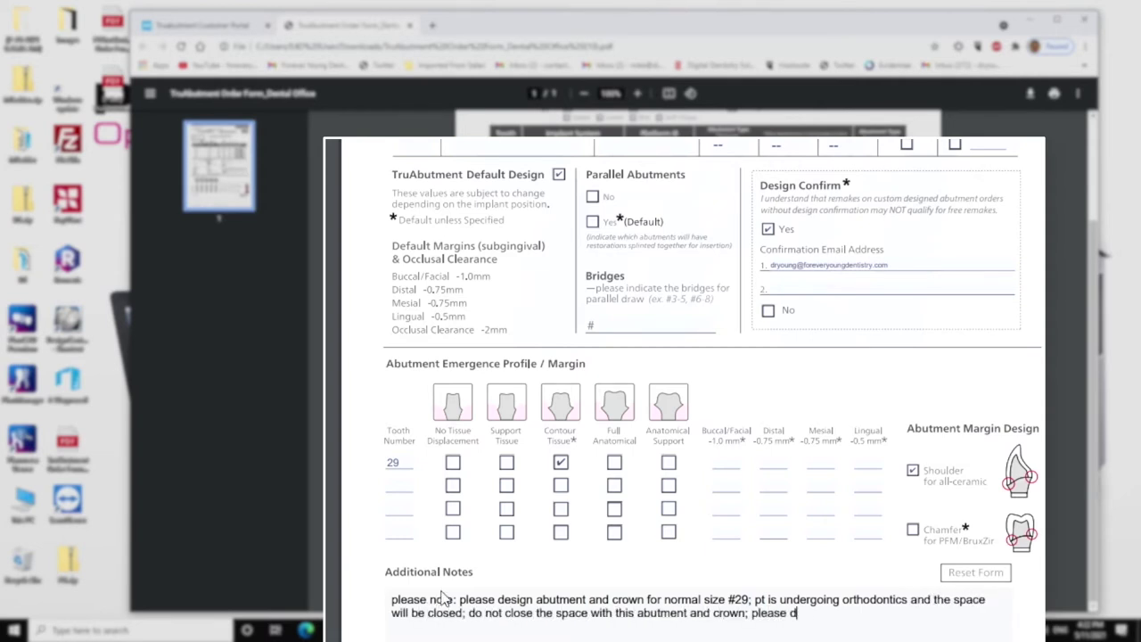
text( send file to office for milling in office)
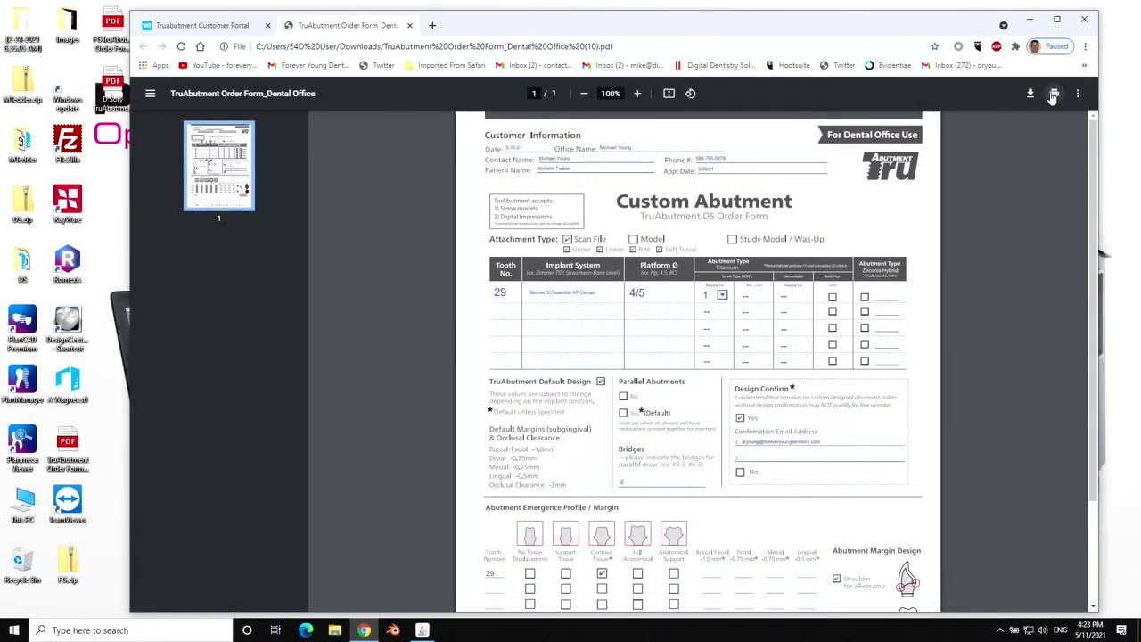
click(1054, 94)
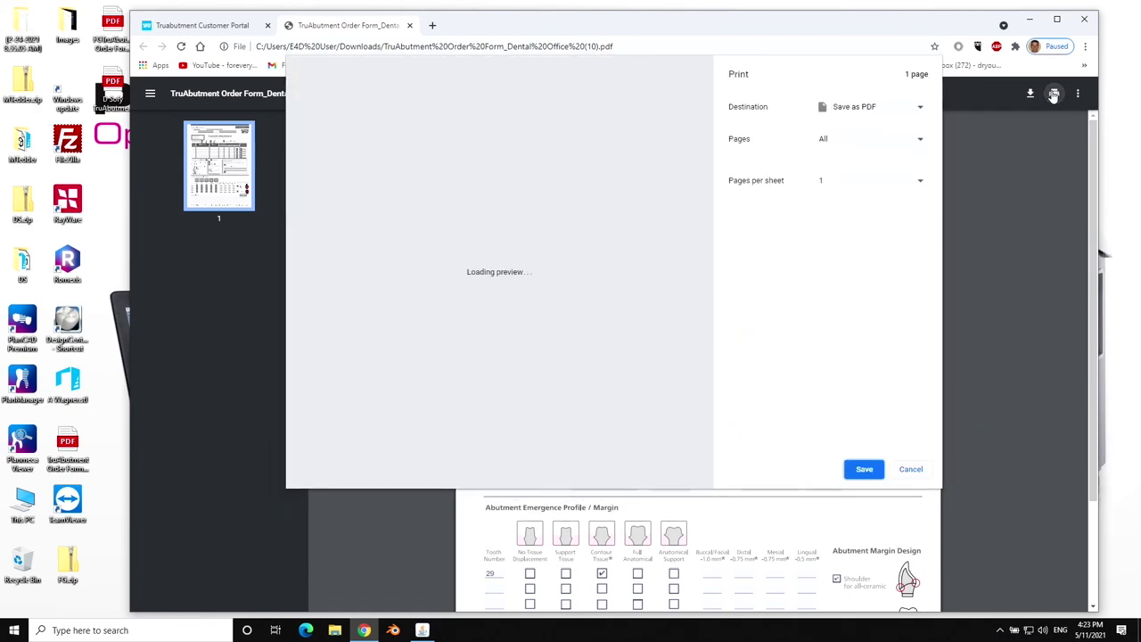
Save the form as a PDF on the Desktop with the patient's name prefixed to the file name.
click(863, 473)
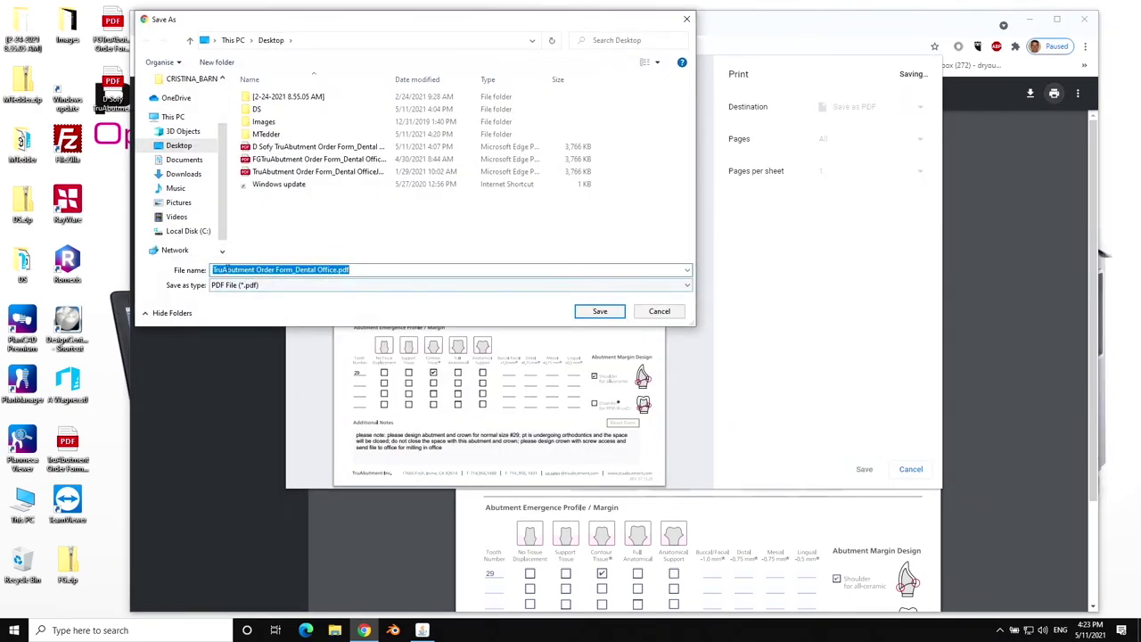
click(214, 269)
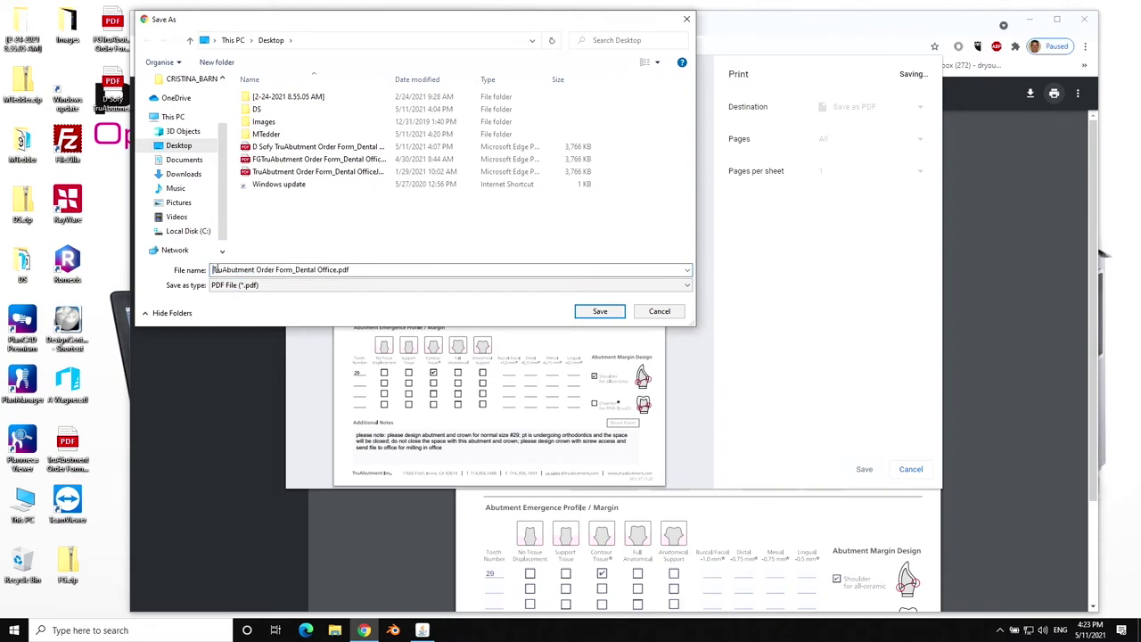
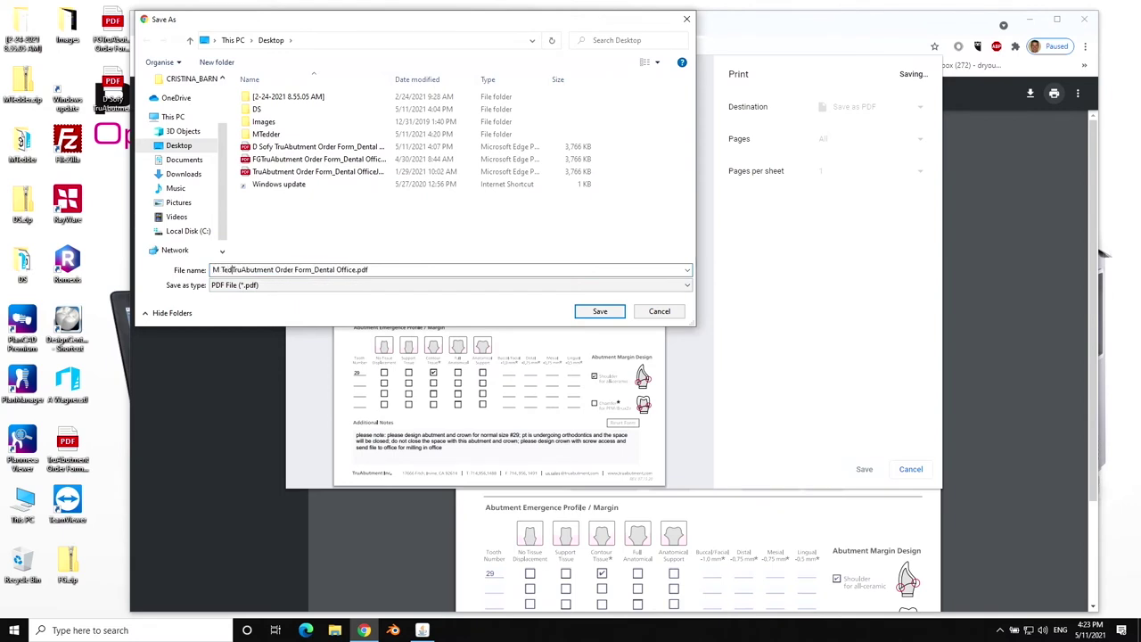
click(600, 310)
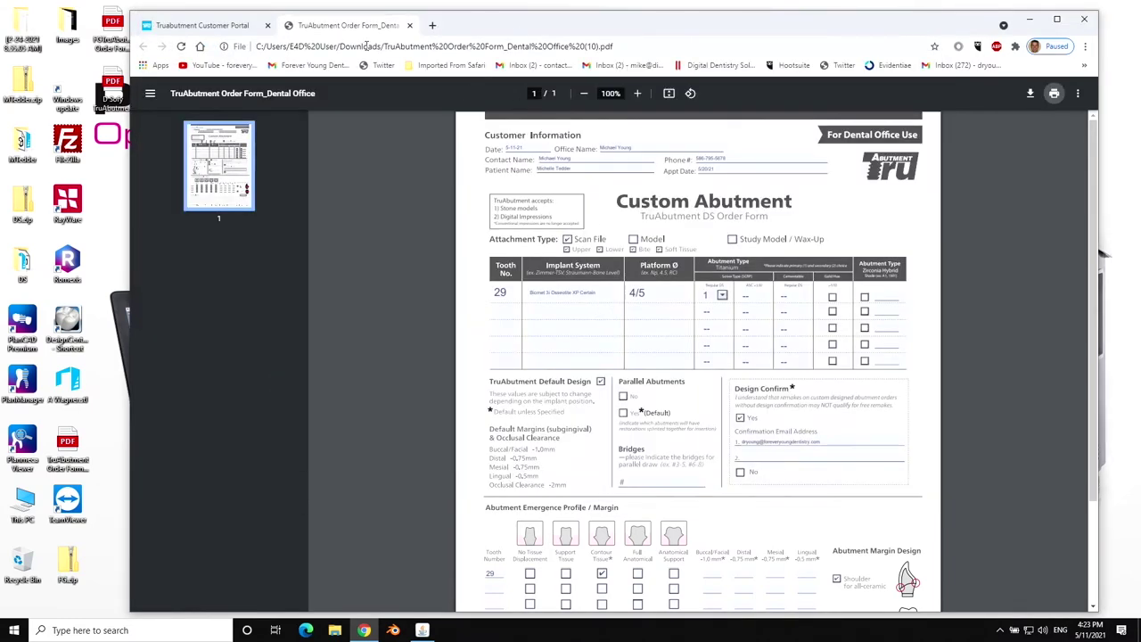
Attach the saved order form PDF to the scan upload and add a memo about abutment and crown size for #29.
drag(516, 31, 542, 23)
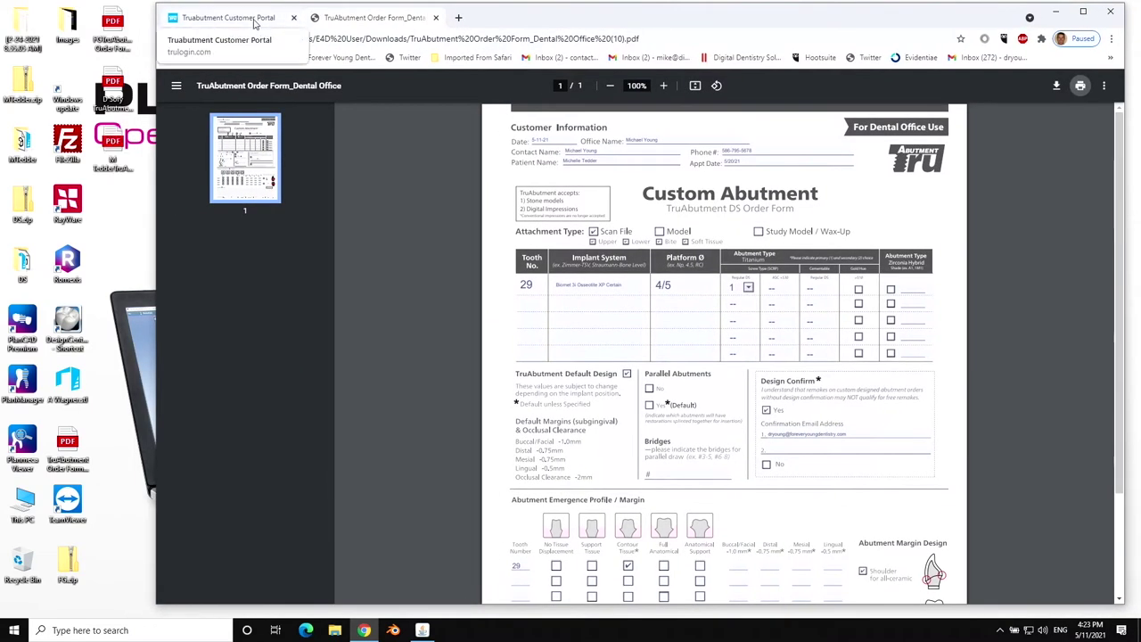
click(255, 22)
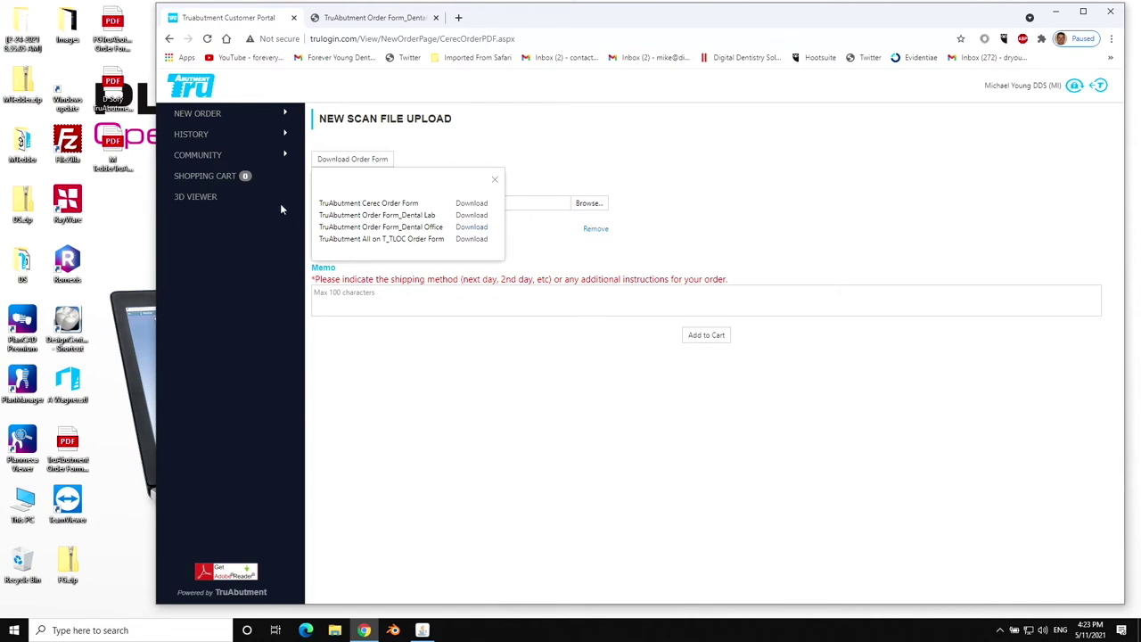
click(494, 180)
mouse_move(184, 132)
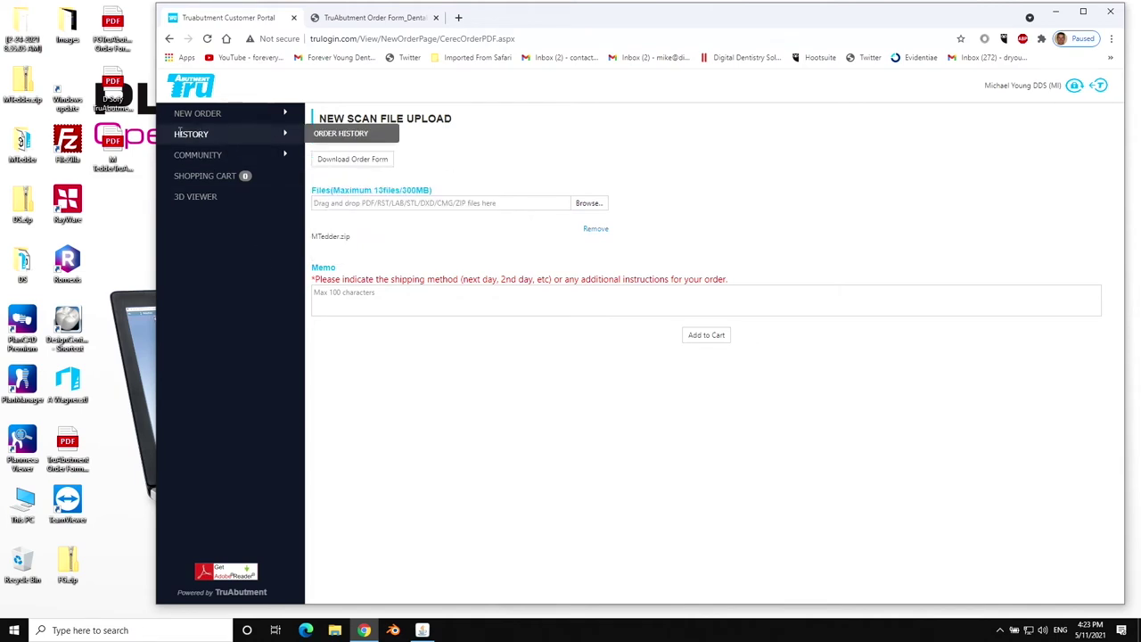
drag(113, 141, 367, 204)
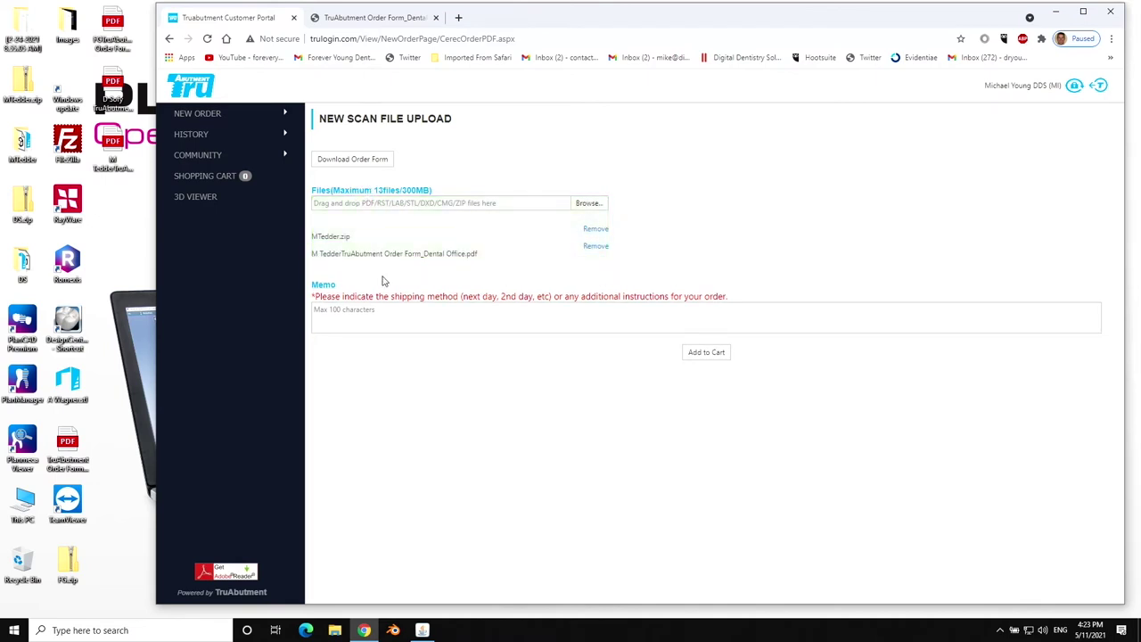
click(382, 309)
text(please see n)
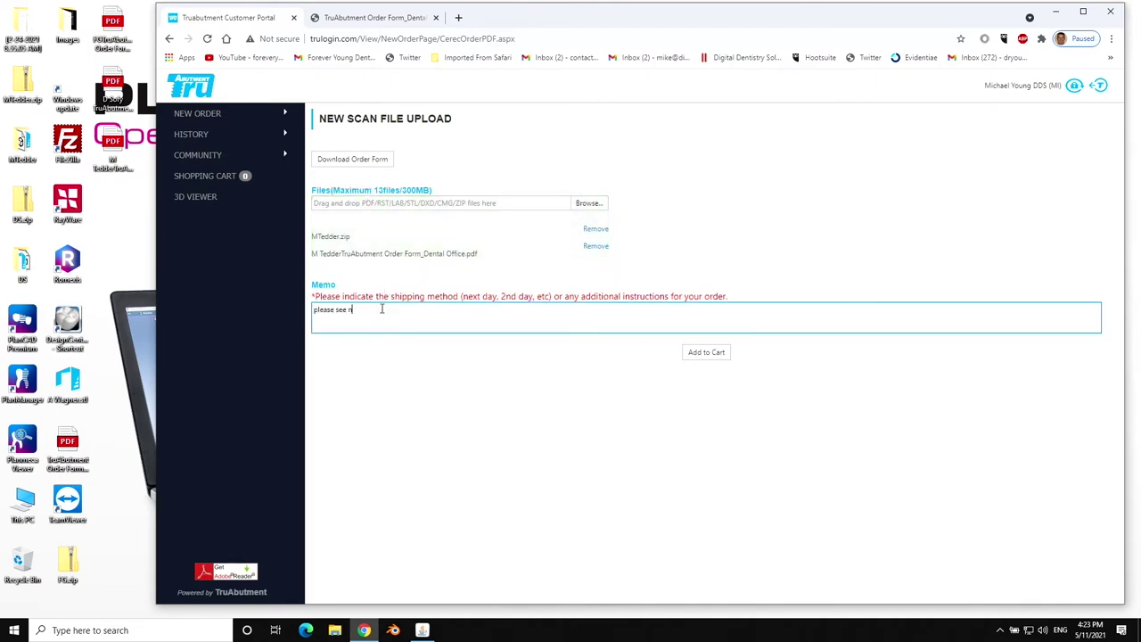
text(ote about size of abutment and crown for #29; please design normal size for #29 )
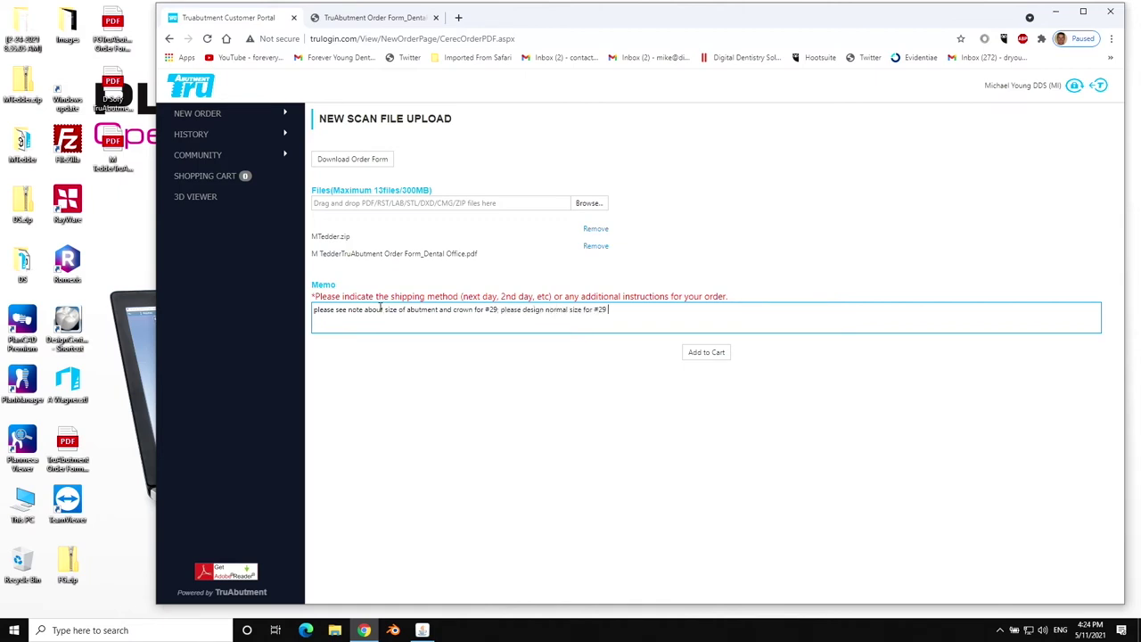
text(as space will be closed orthodontically)
Add the upload order to the cart, check out and send the order list to TruAbutment.
click(706, 353)
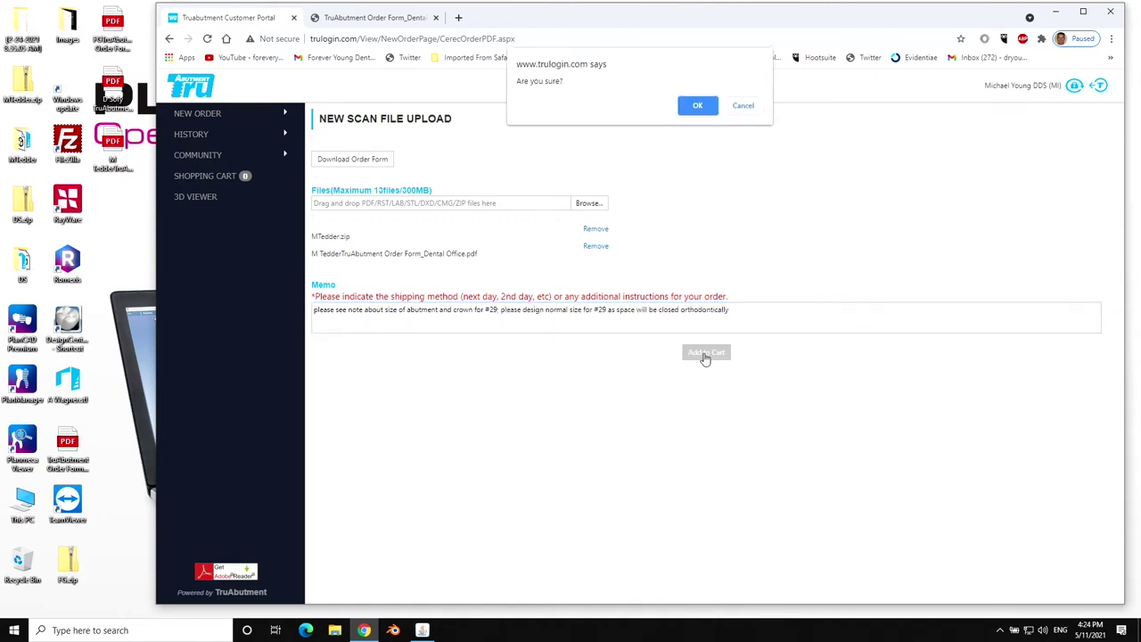
click(704, 108)
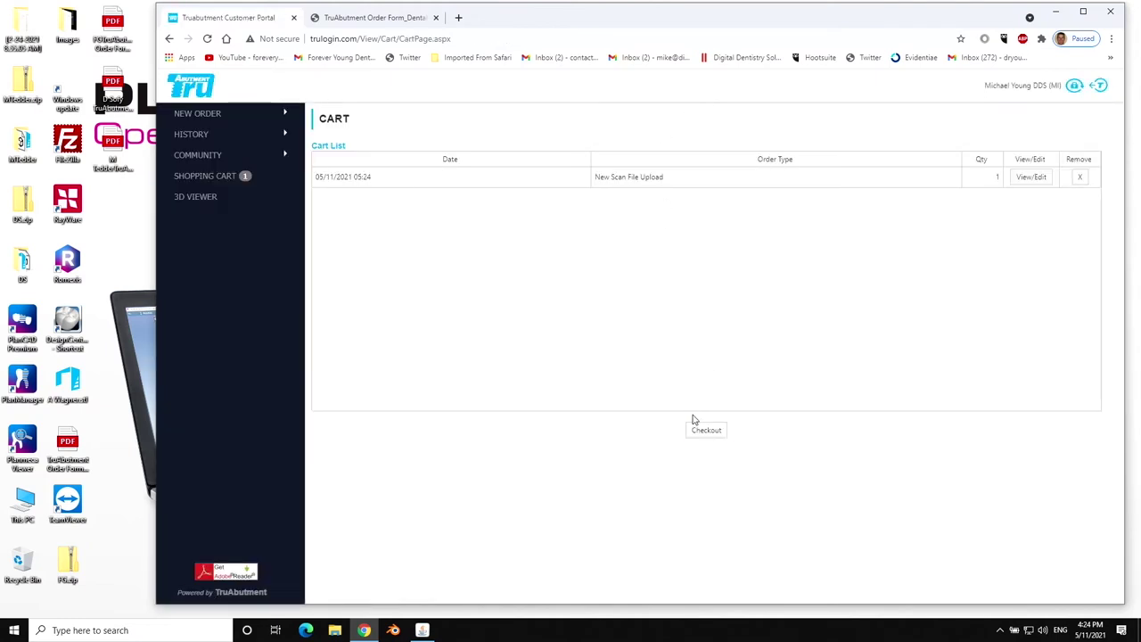
click(693, 433)
click(705, 431)
click(702, 109)
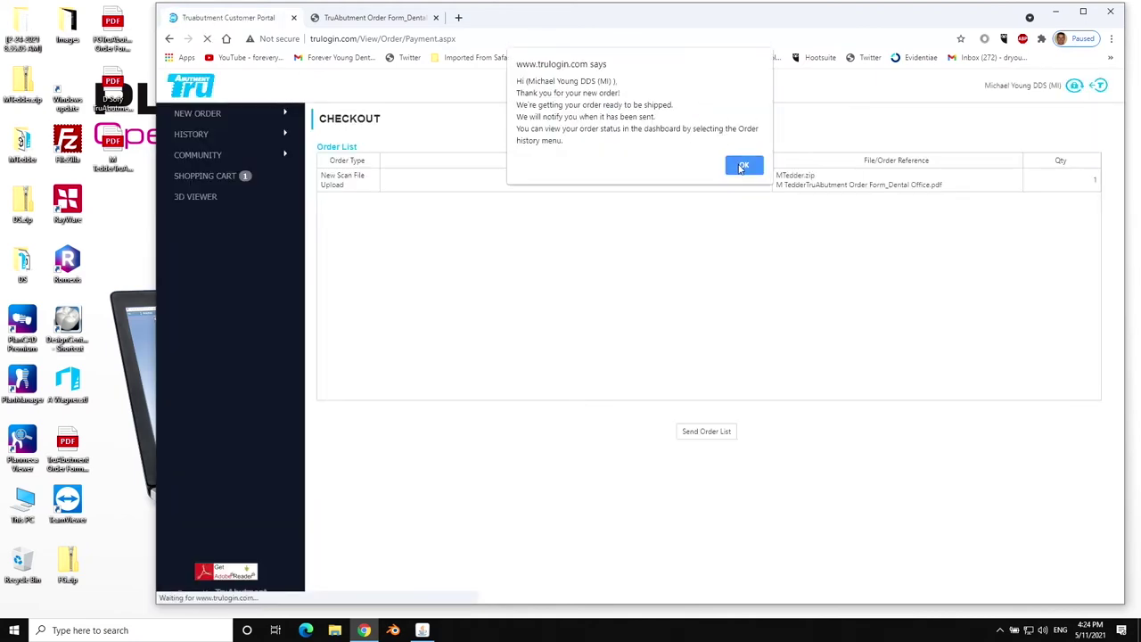
click(742, 165)
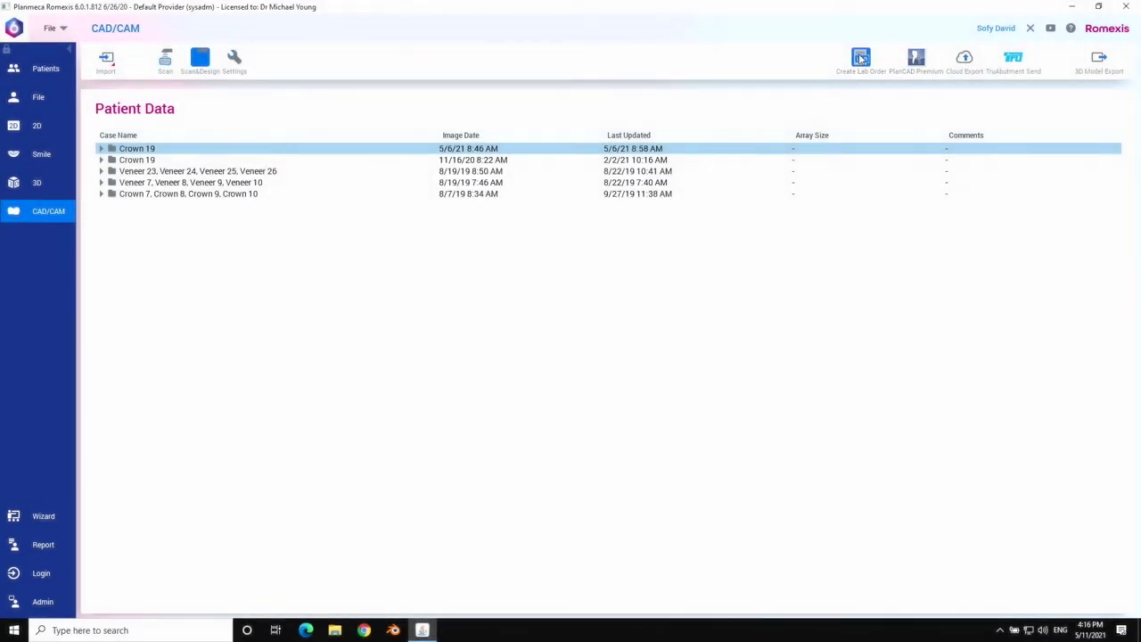
Create a new TruAbutment lab order due May 20, 2021 and begin adding a restoration.
click(861, 57)
click(781, 269)
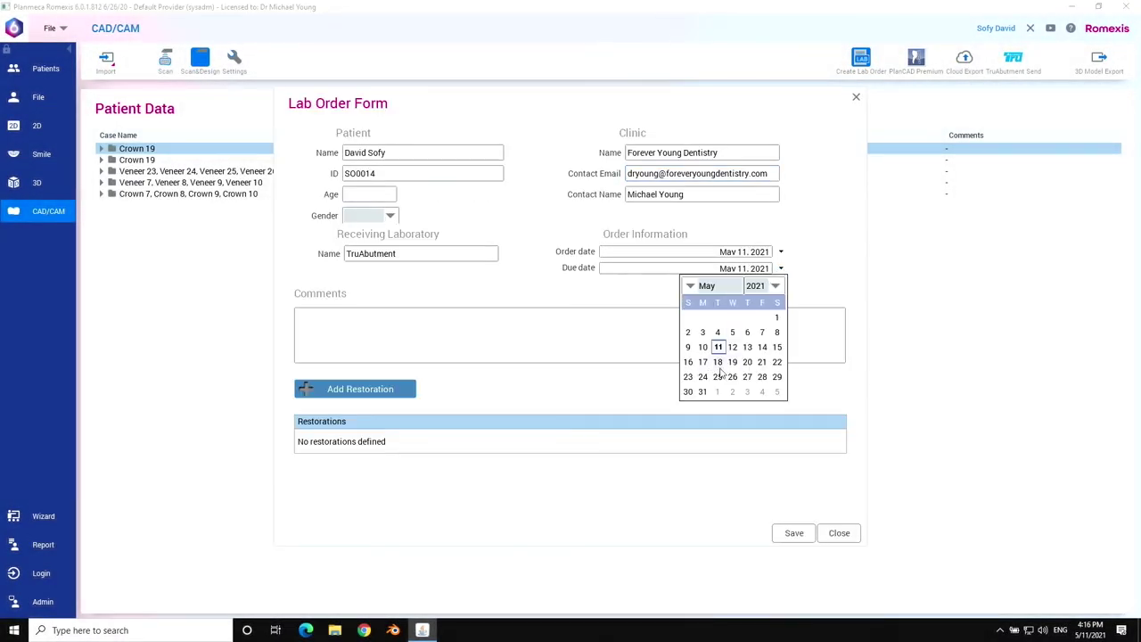
click(747, 366)
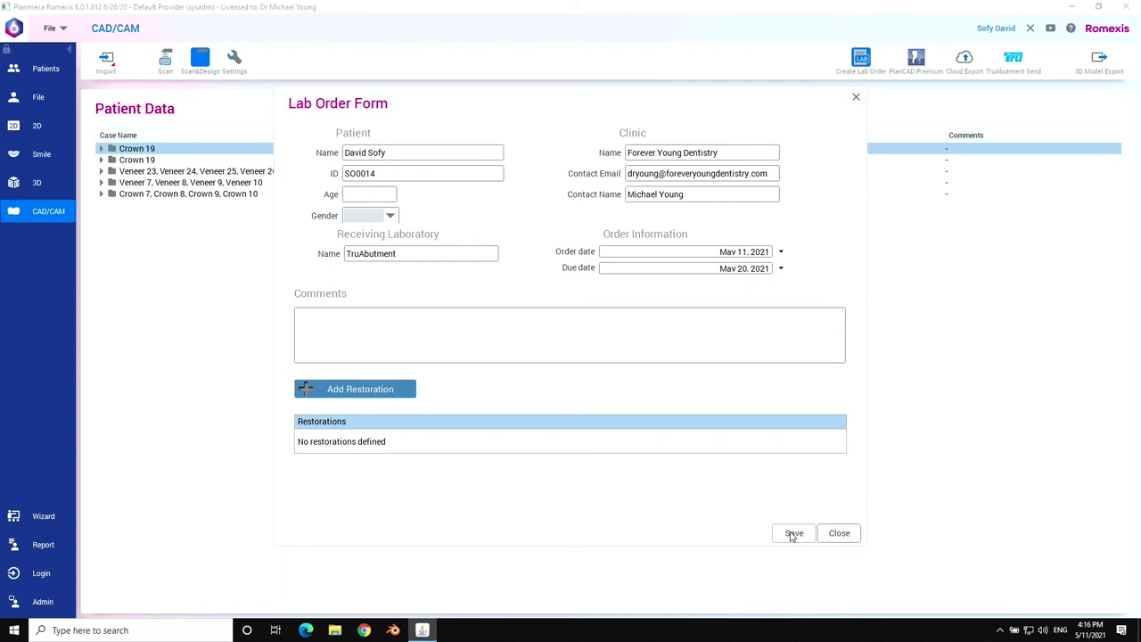
click(365, 389)
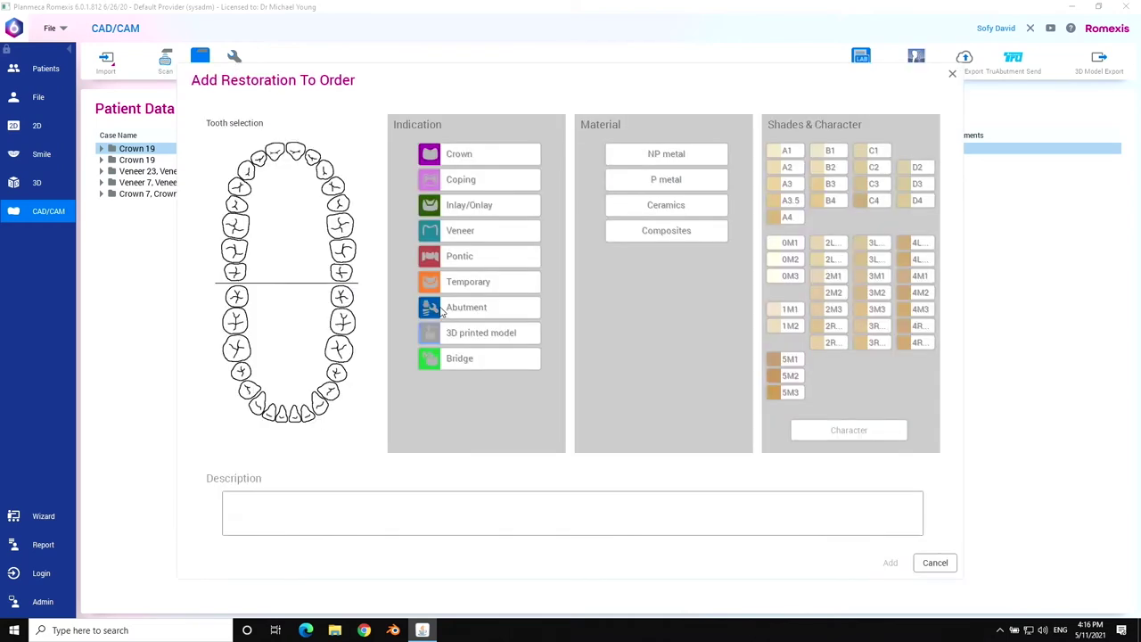
Set tooth 19 as an abutment on a URIS OMNI Fixture OMF50100 implant.
click(340, 349)
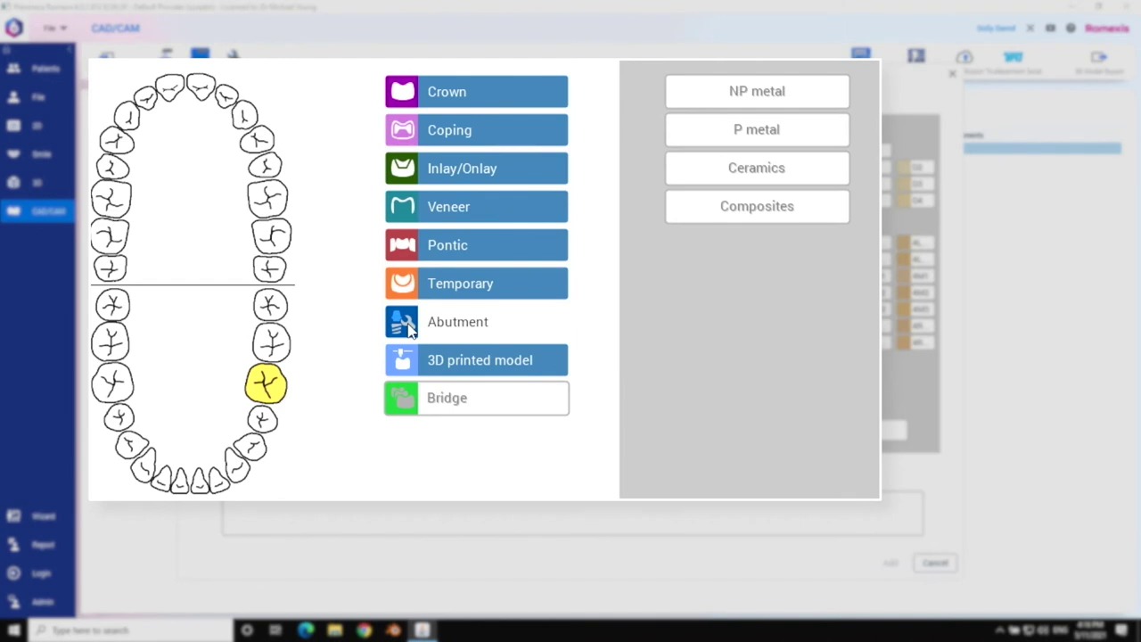
click(413, 329)
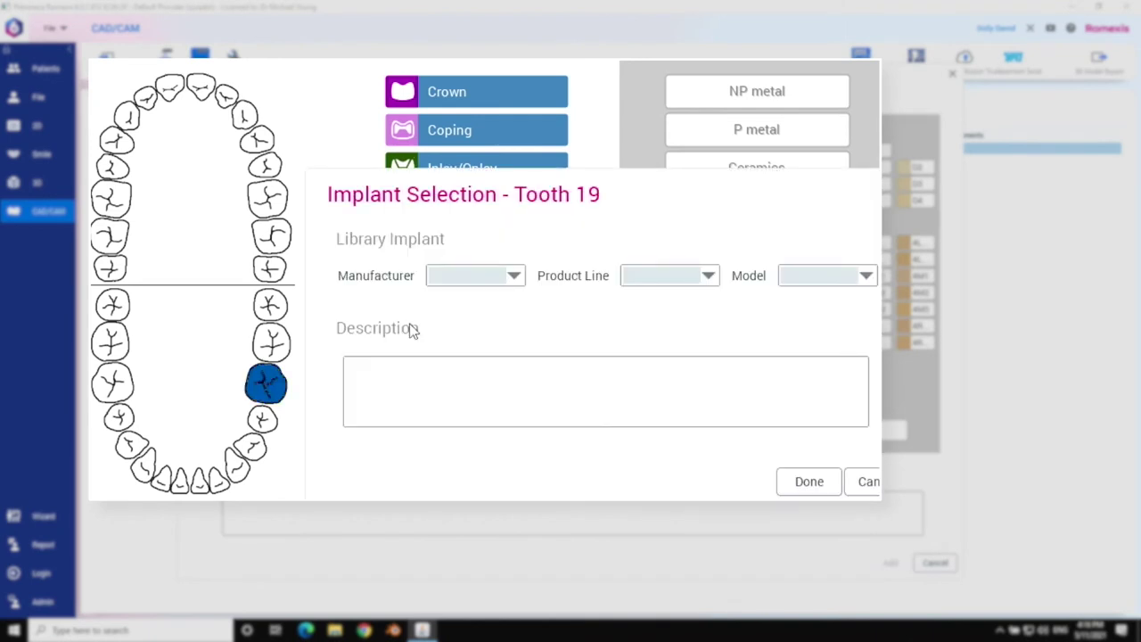
click(514, 276)
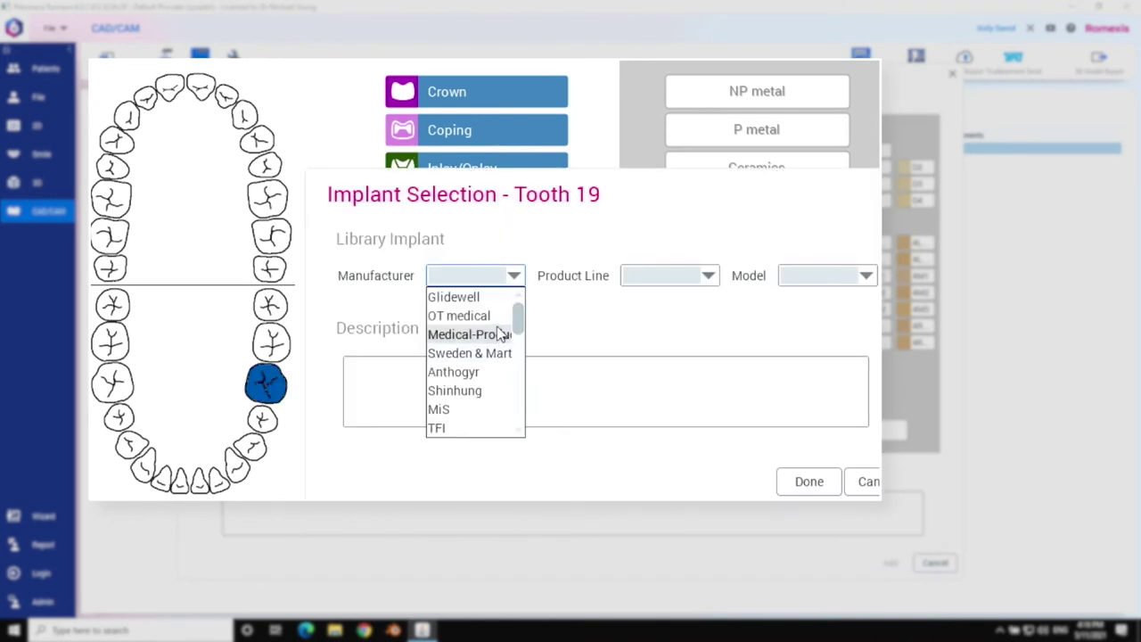
key(u)
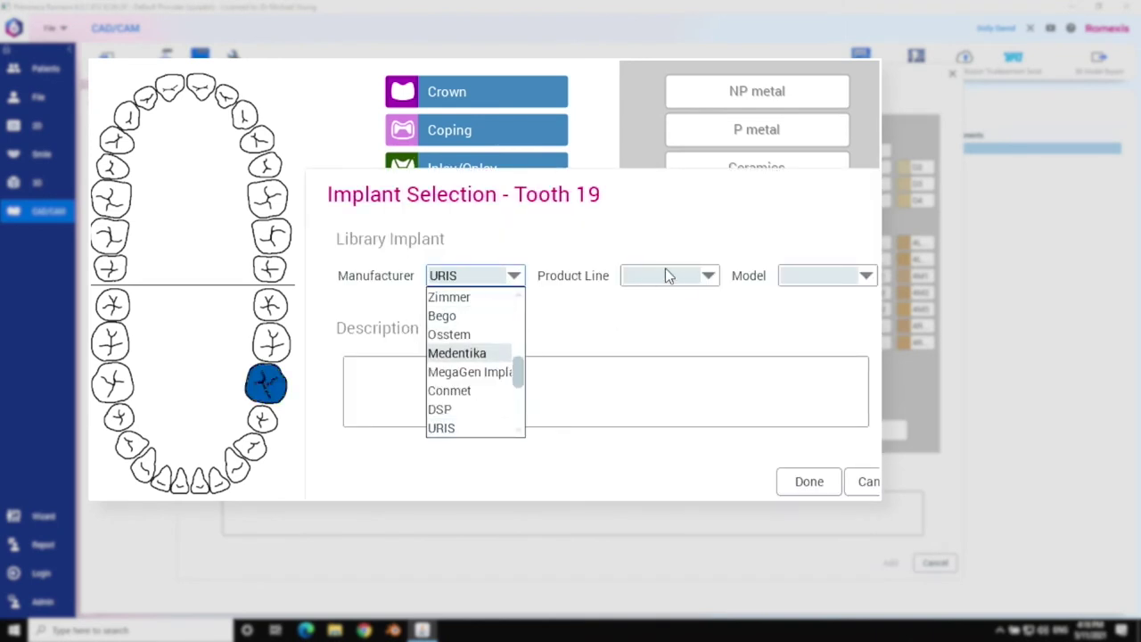
click(439, 429)
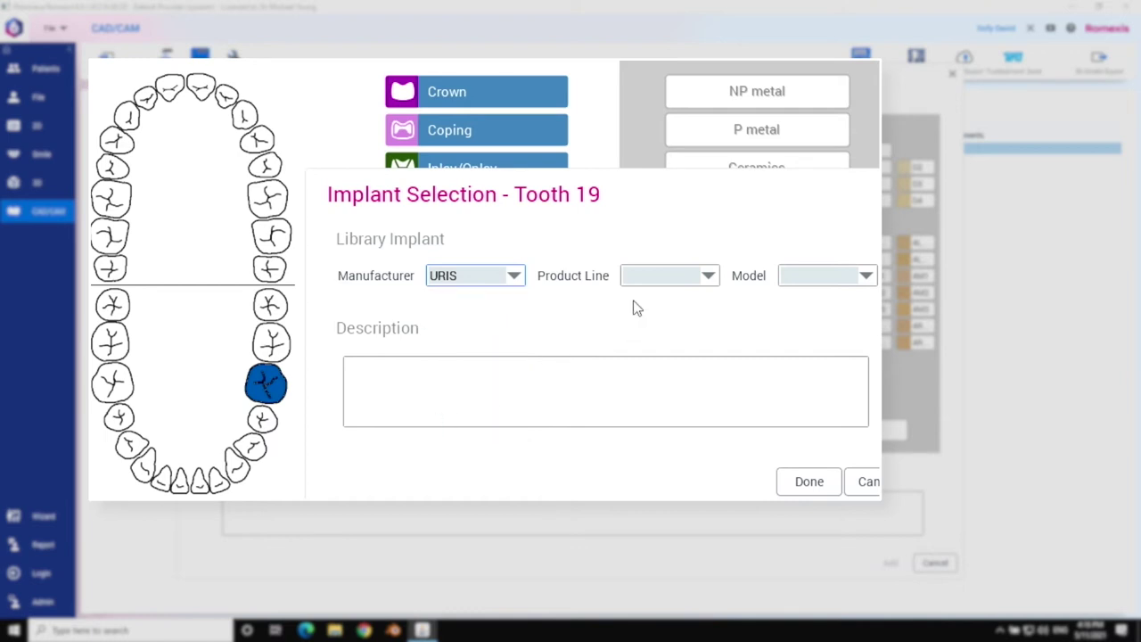
click(707, 277)
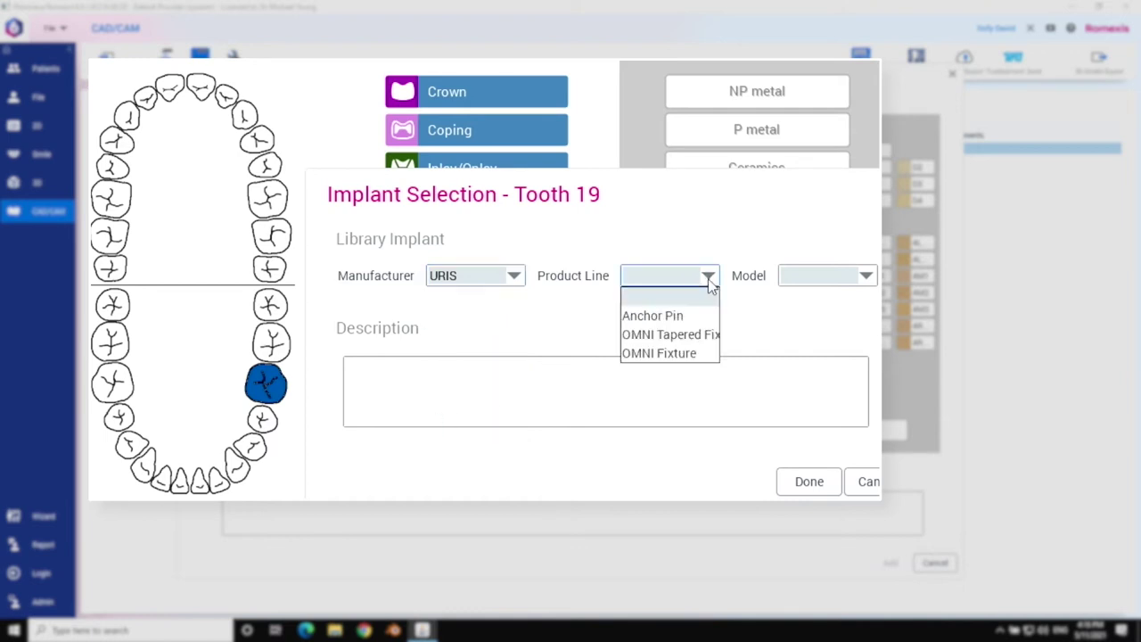
click(700, 355)
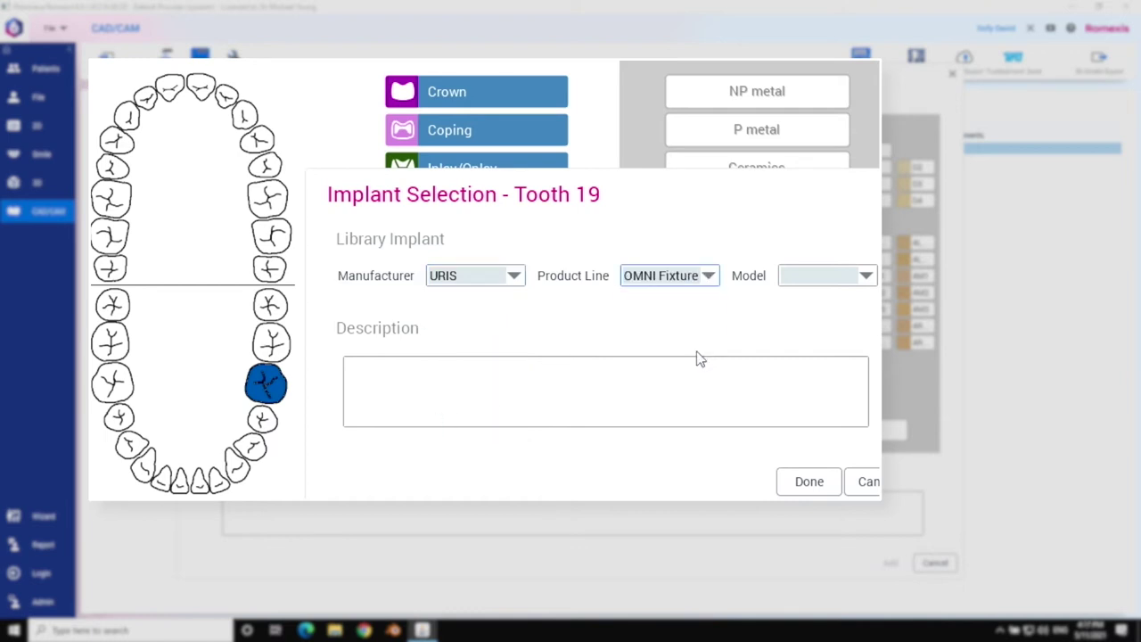
click(867, 276)
drag(868, 312, 869, 395)
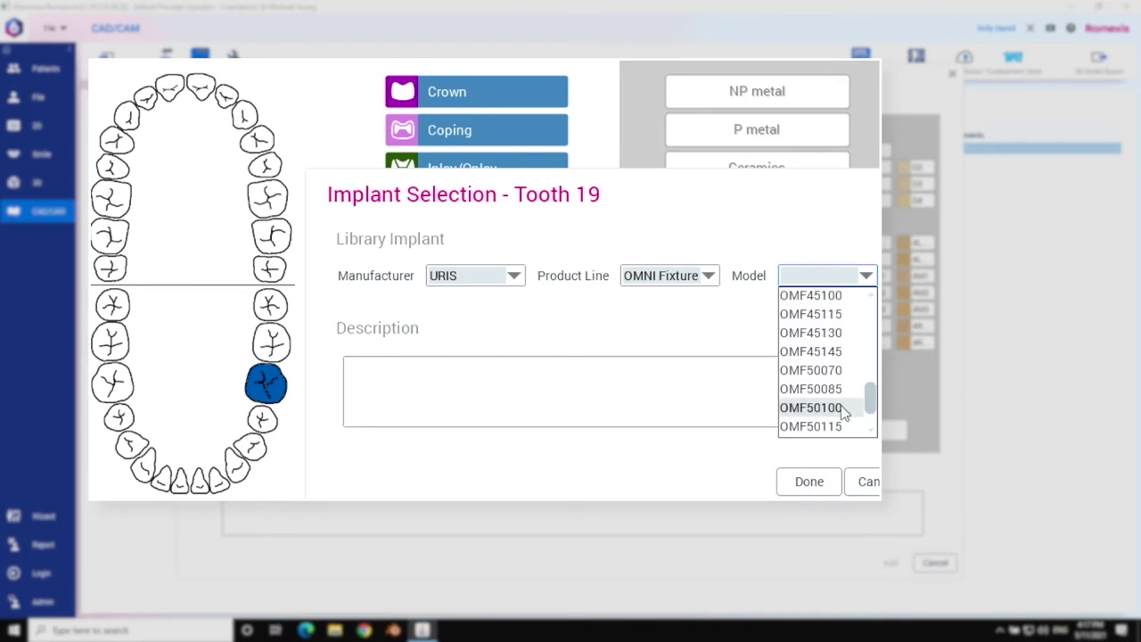
click(845, 412)
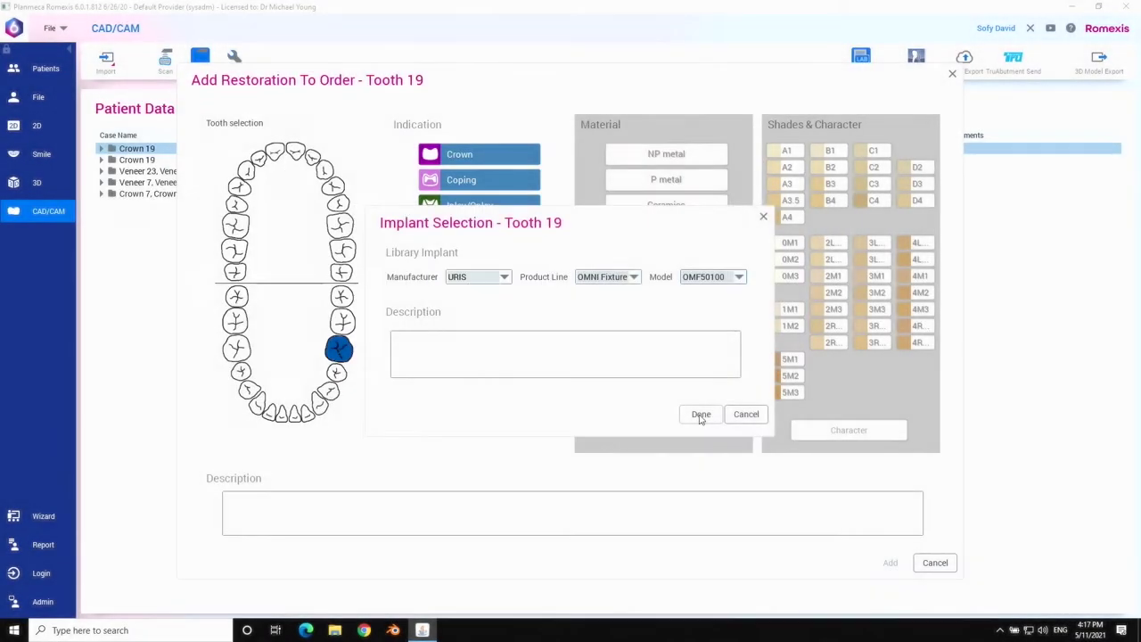
click(809, 481)
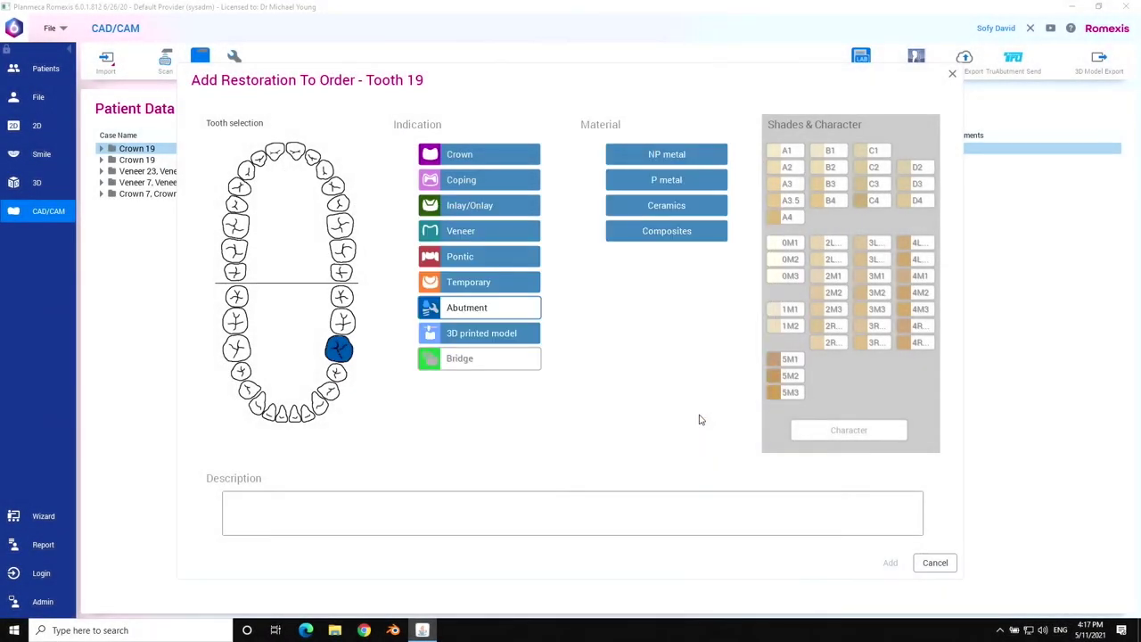
Add tooth 19 as a Ceramics crown, shade A3, noting screw access for in-office milling.
click(461, 156)
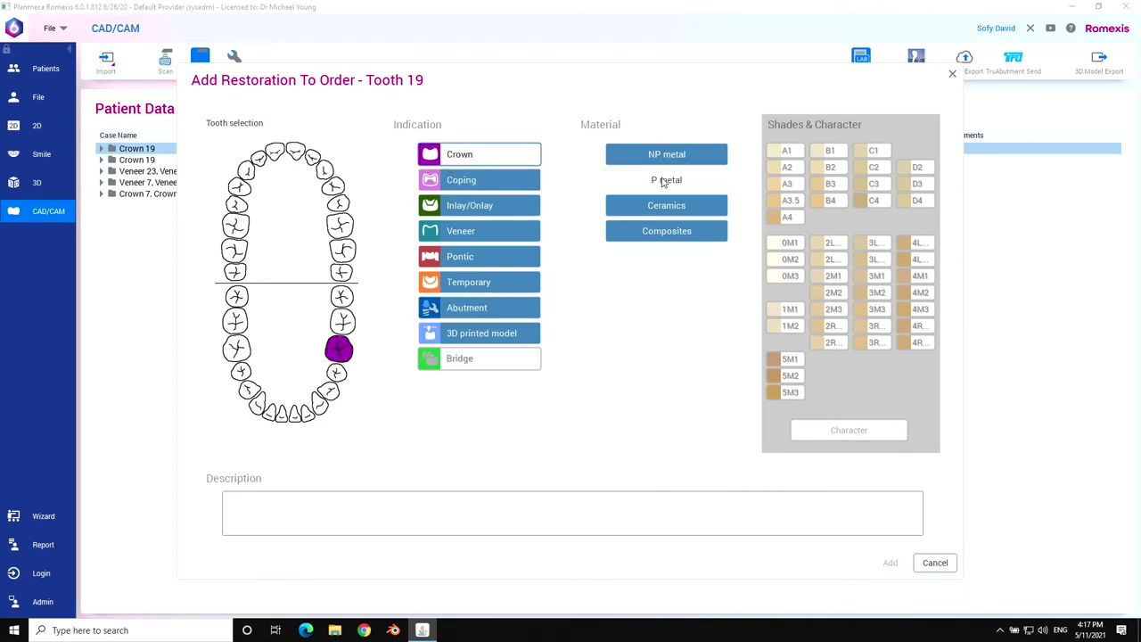
click(667, 206)
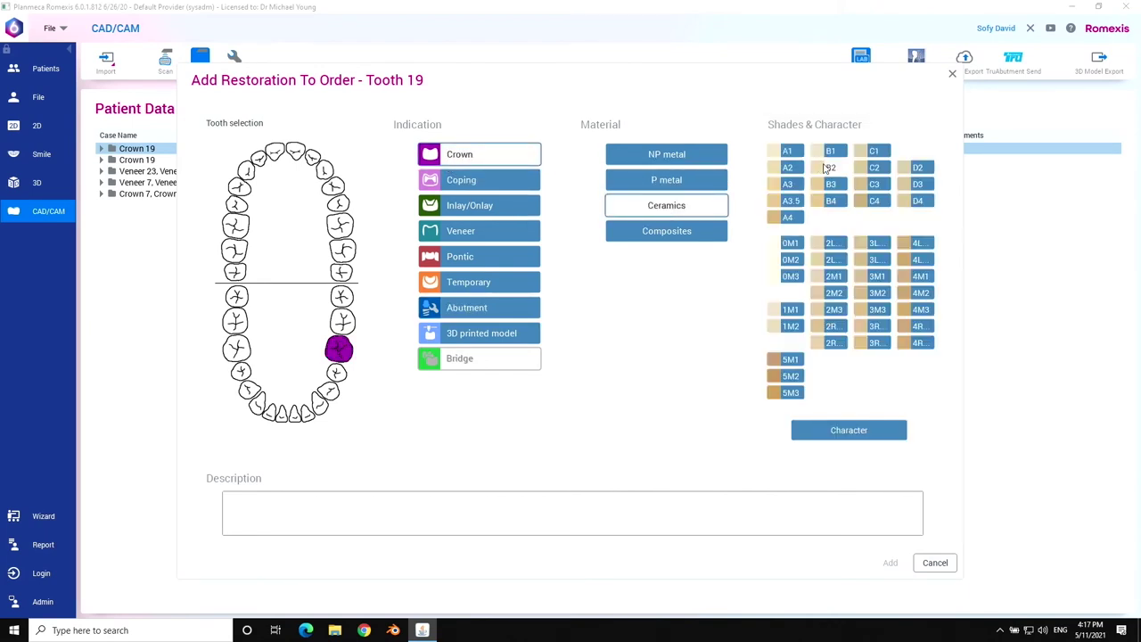
click(788, 184)
click(295, 498)
text(please design c)
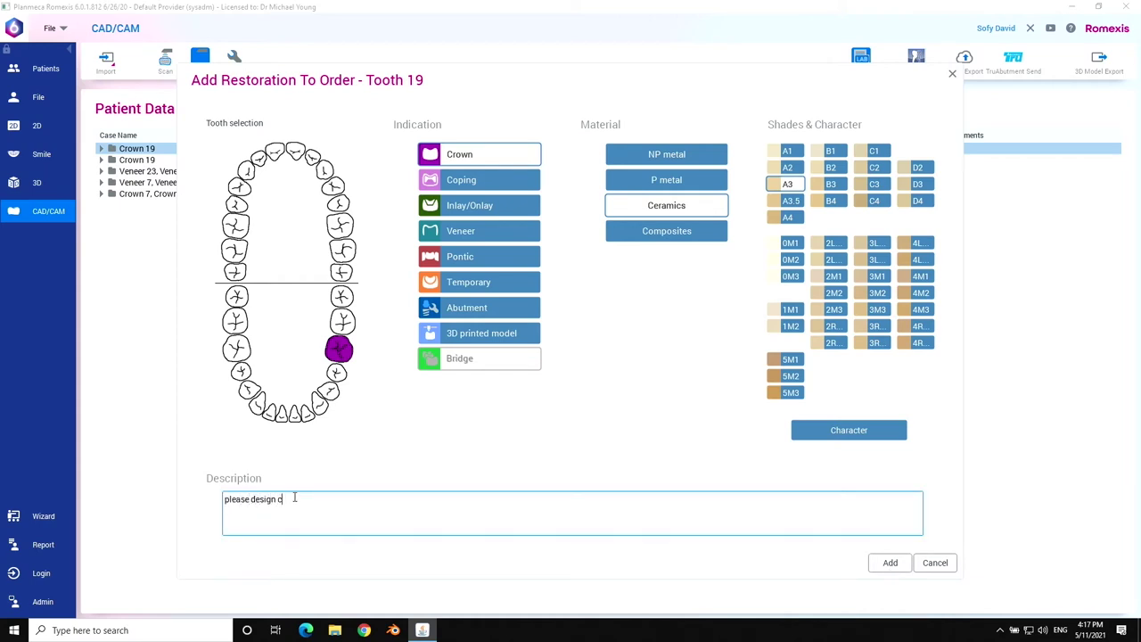
text(rown file with screw acce)
key(BackSpace)
key(BackSpace)
key(BackSpace)
key(BackSpace)
text(screw access for milling in office)
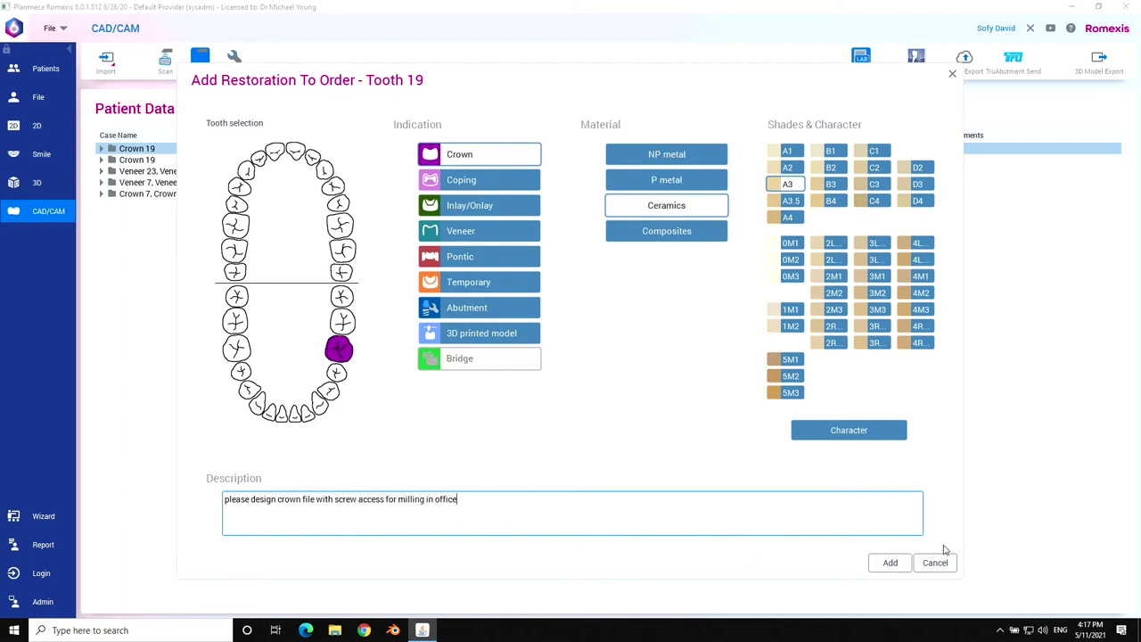
click(890, 562)
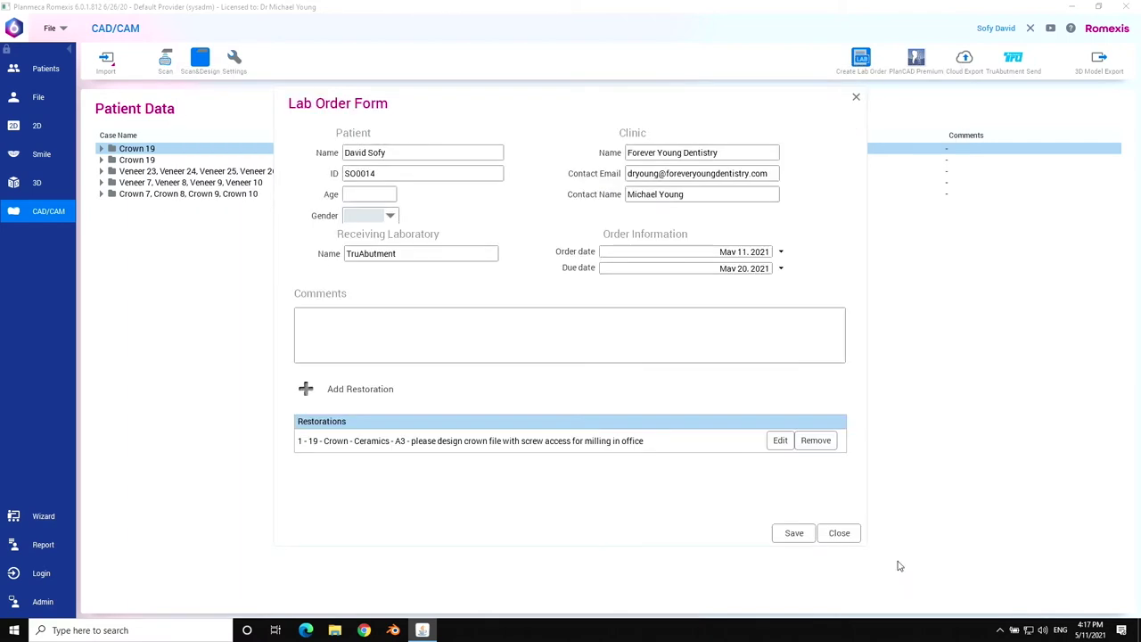
Save the lab order and close the order form.
click(793, 533)
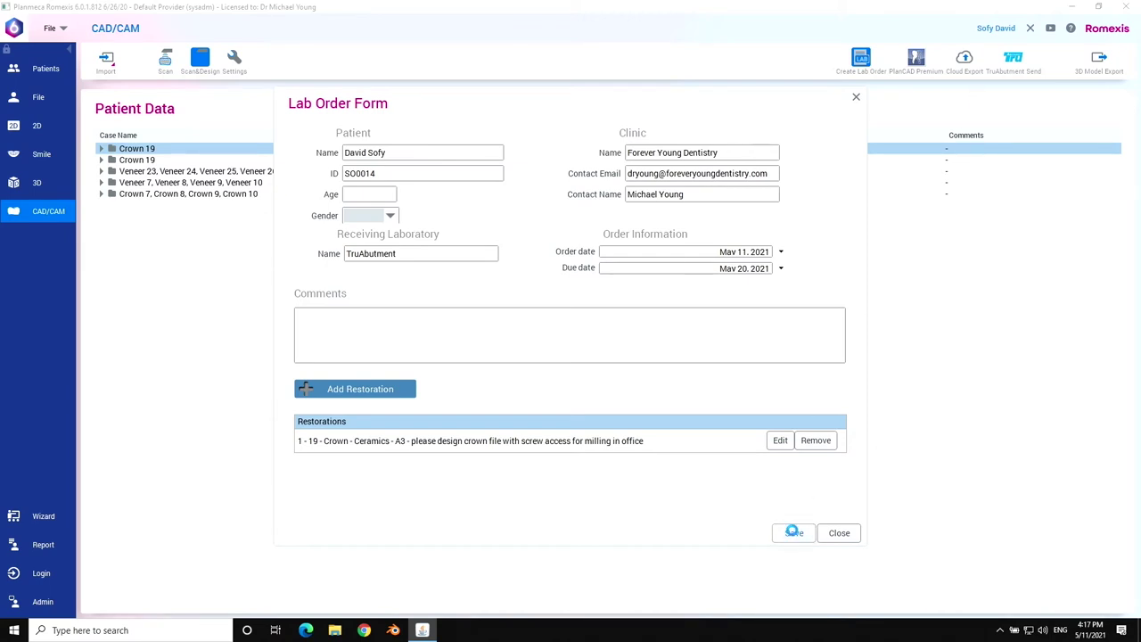
click(656, 355)
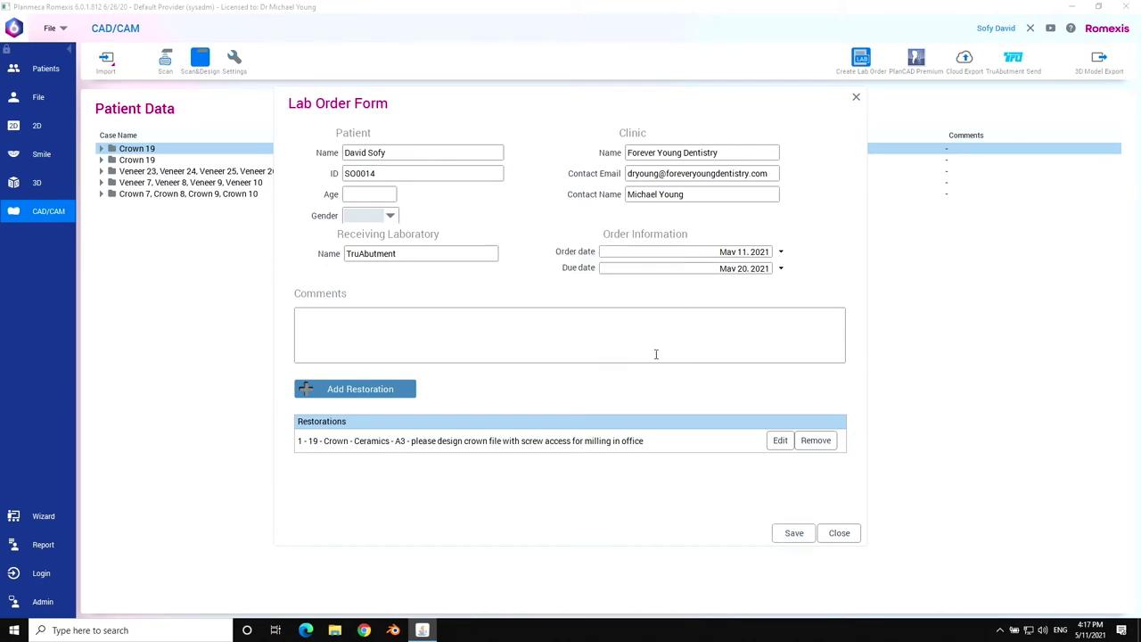
click(839, 532)
Select the Lab Order entry under Crown 19 and start a TruAbutment send for it.
click(101, 149)
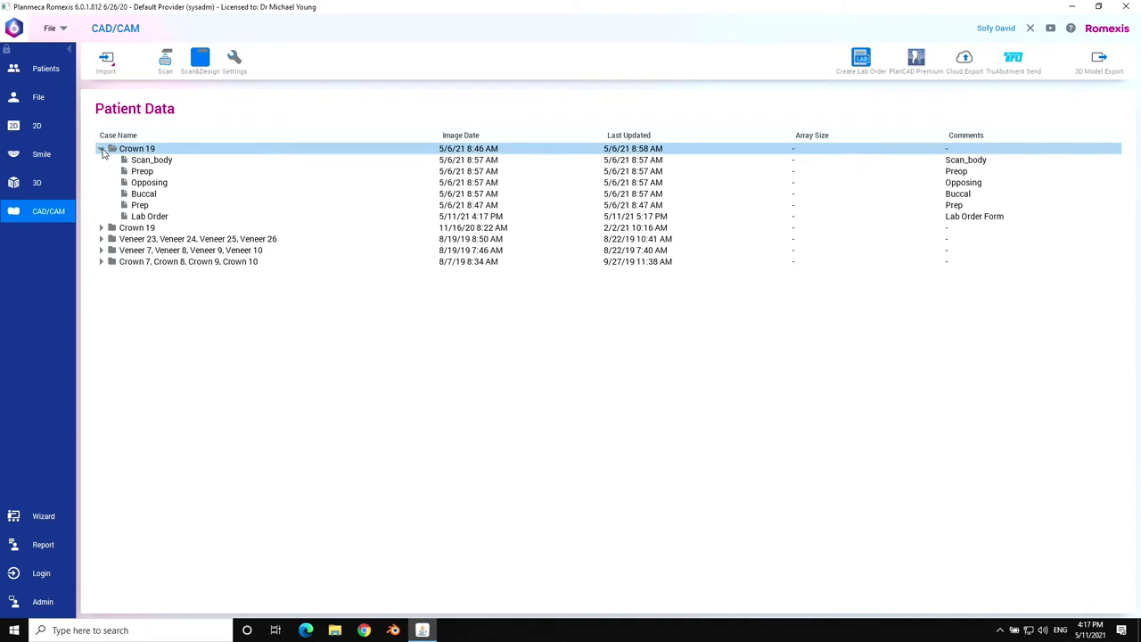
click(147, 217)
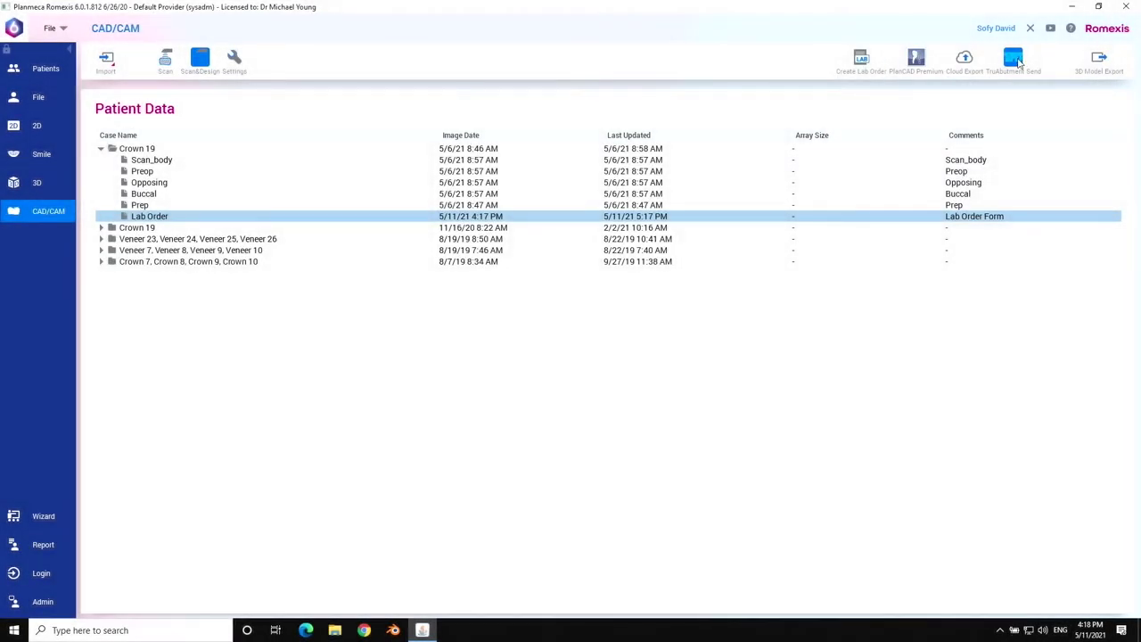
click(1011, 62)
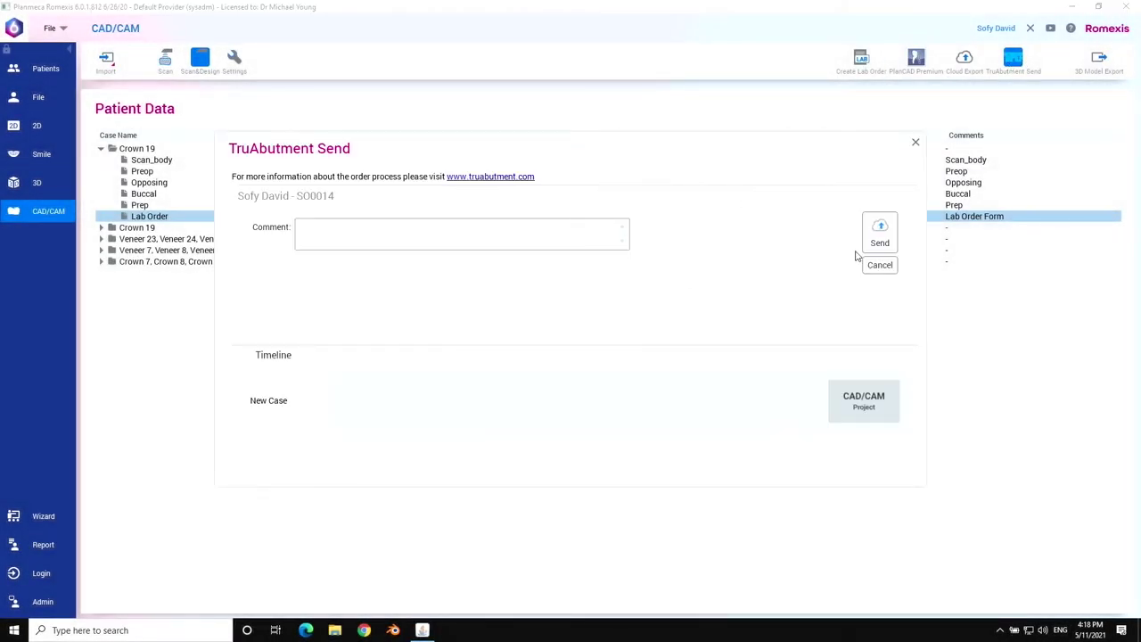
Send the tooth 19 lab order to TruAbutment.
click(880, 233)
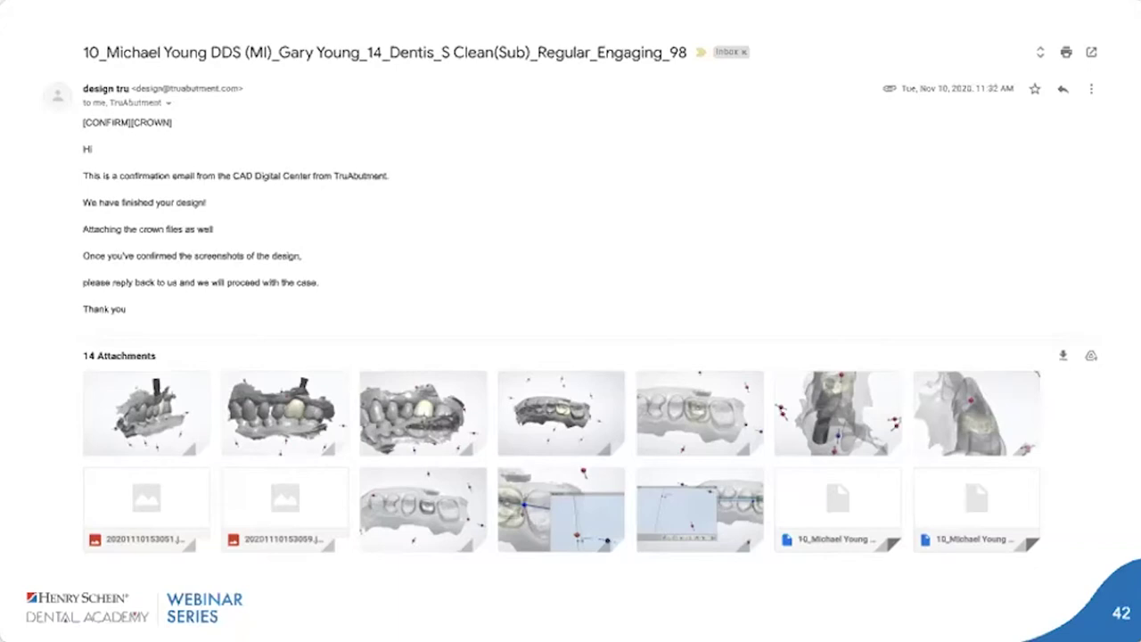
Advance the webinar presentation from slide 42 to slide 43.
key(Right)
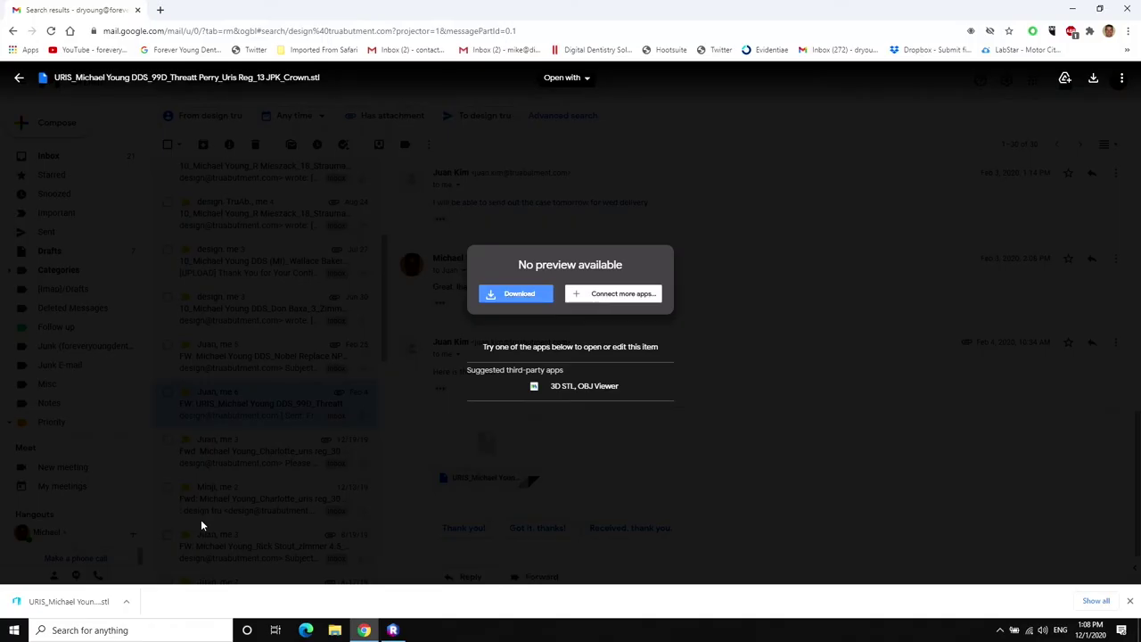
Move the downloaded URIS crown STL from Downloads to the Desktop, then close Explorer and the browser.
click(126, 601)
click(165, 556)
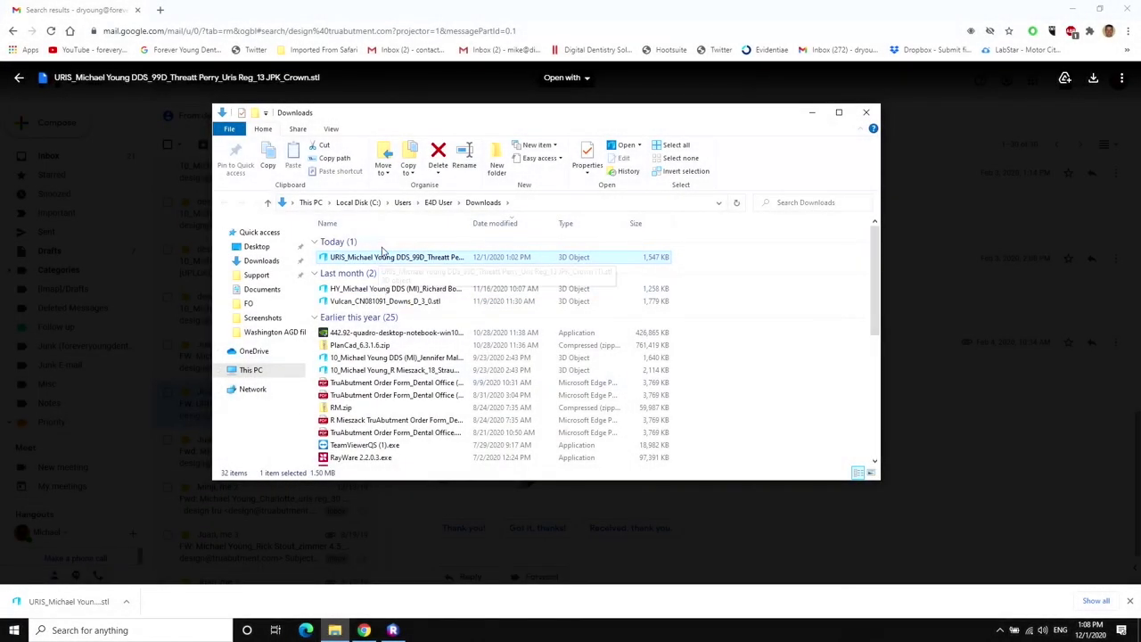
click(383, 161)
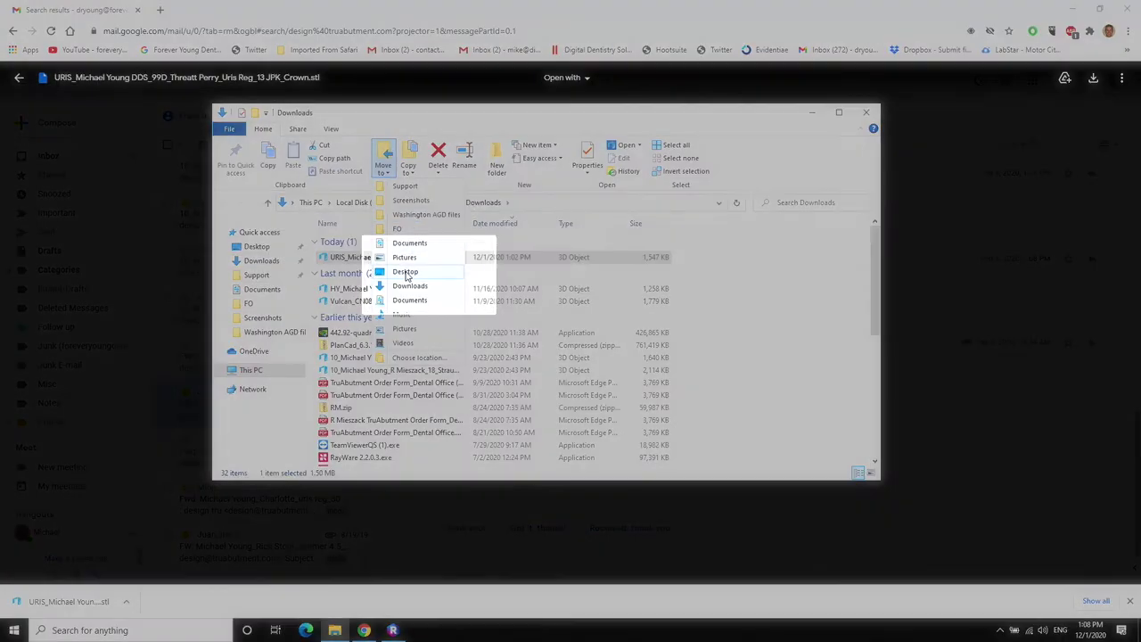
click(406, 271)
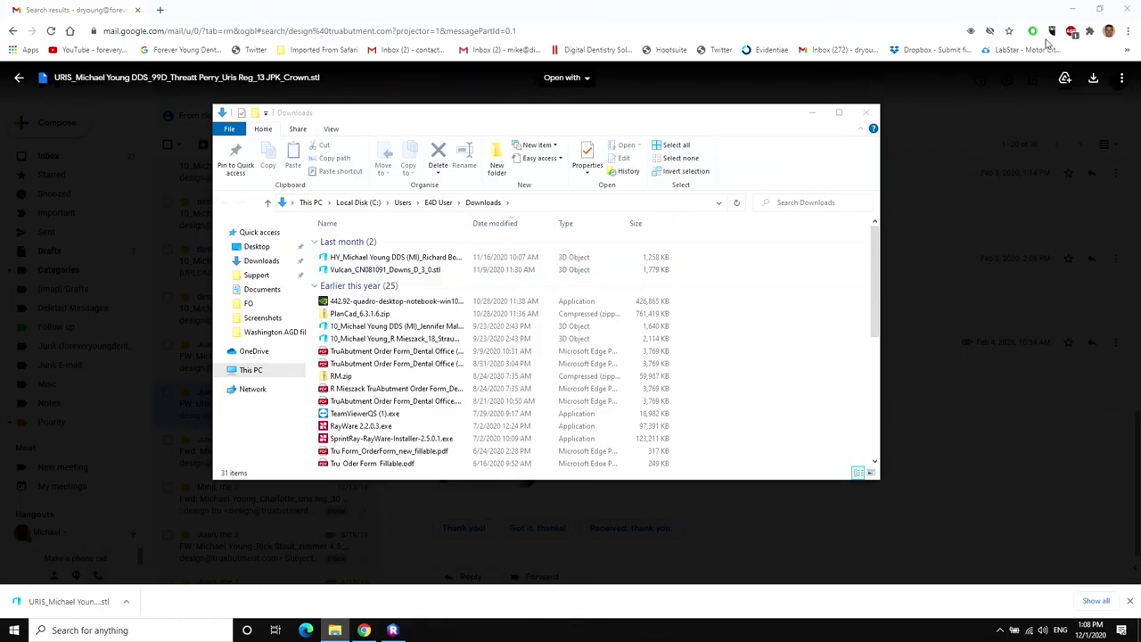
click(865, 112)
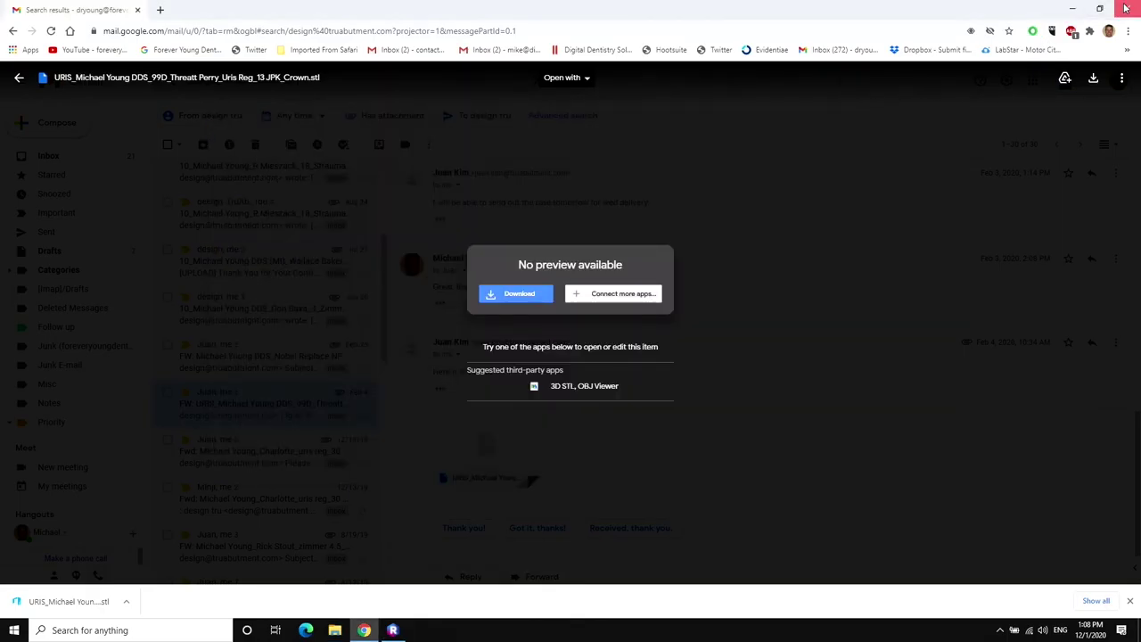
click(1127, 8)
Import the URIS crown STL from the Desktop as the CAD/CAM STL for Milling.
click(393, 630)
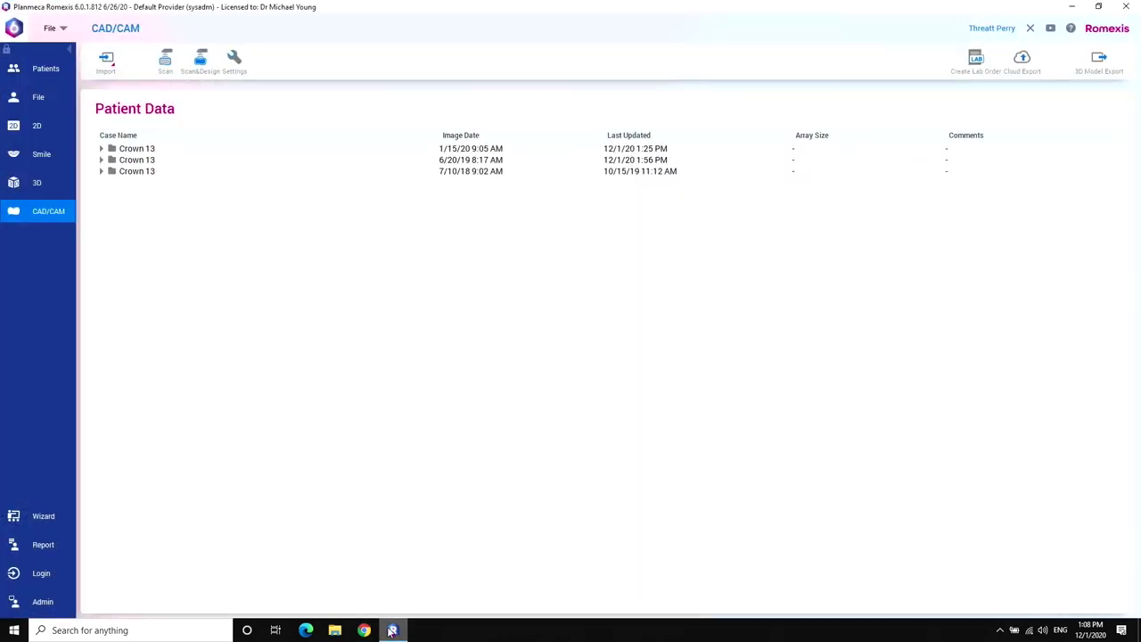
click(107, 59)
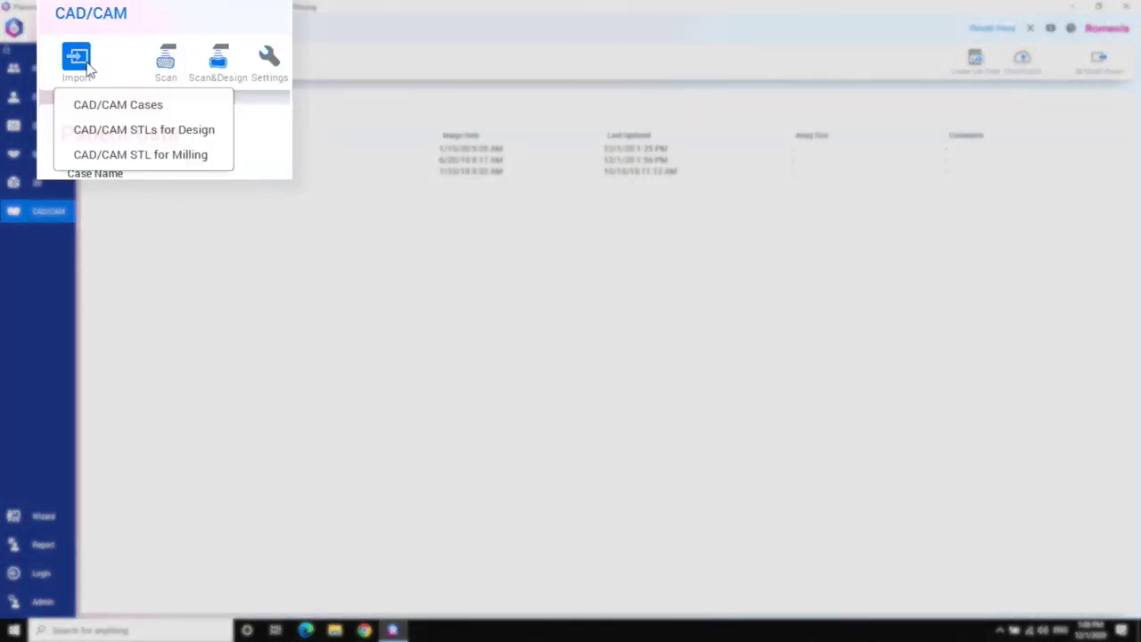
click(128, 161)
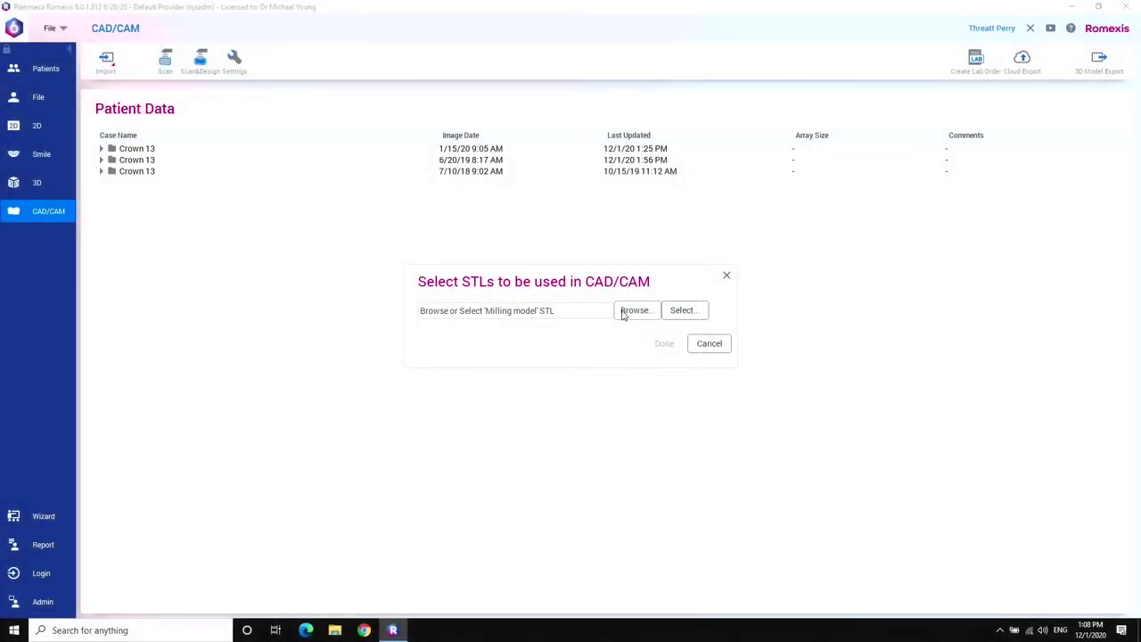
click(623, 312)
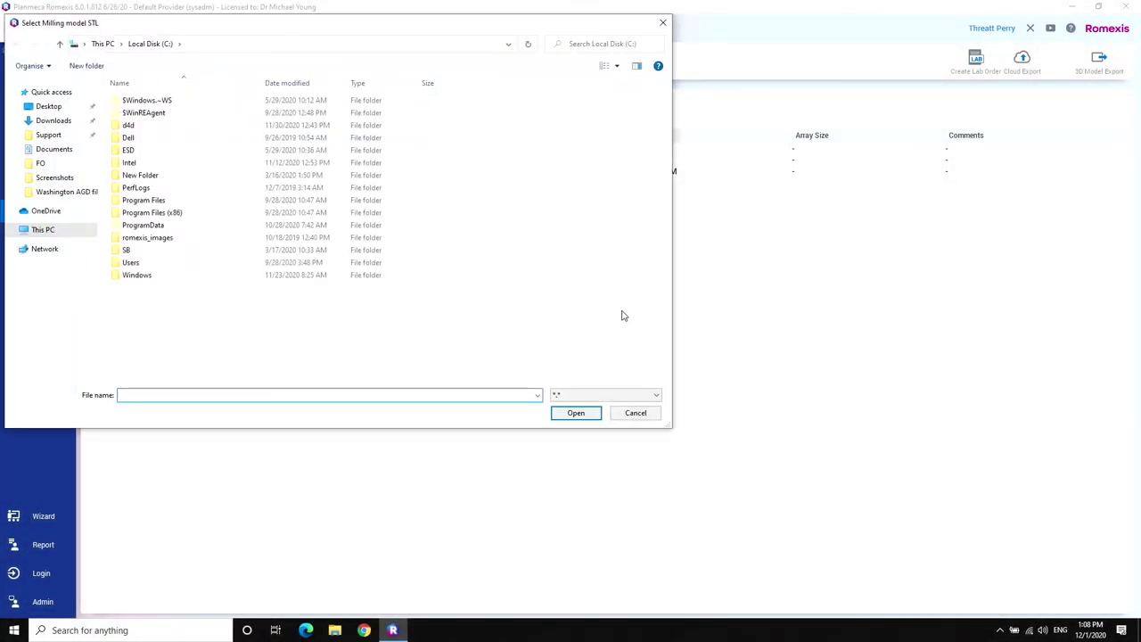
click(59, 107)
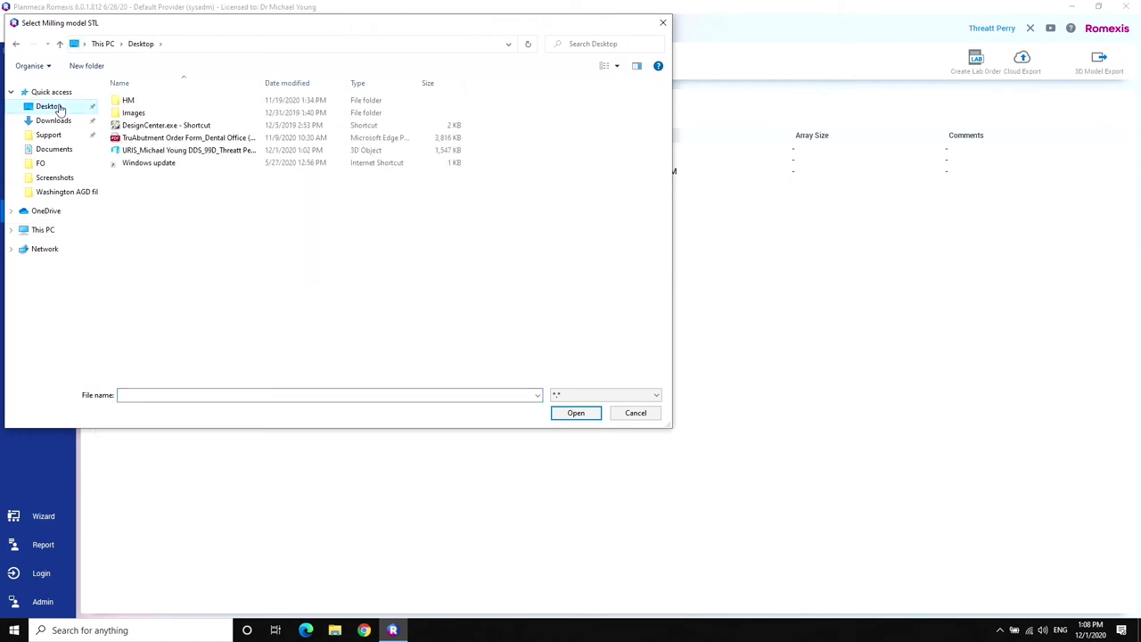
click(188, 150)
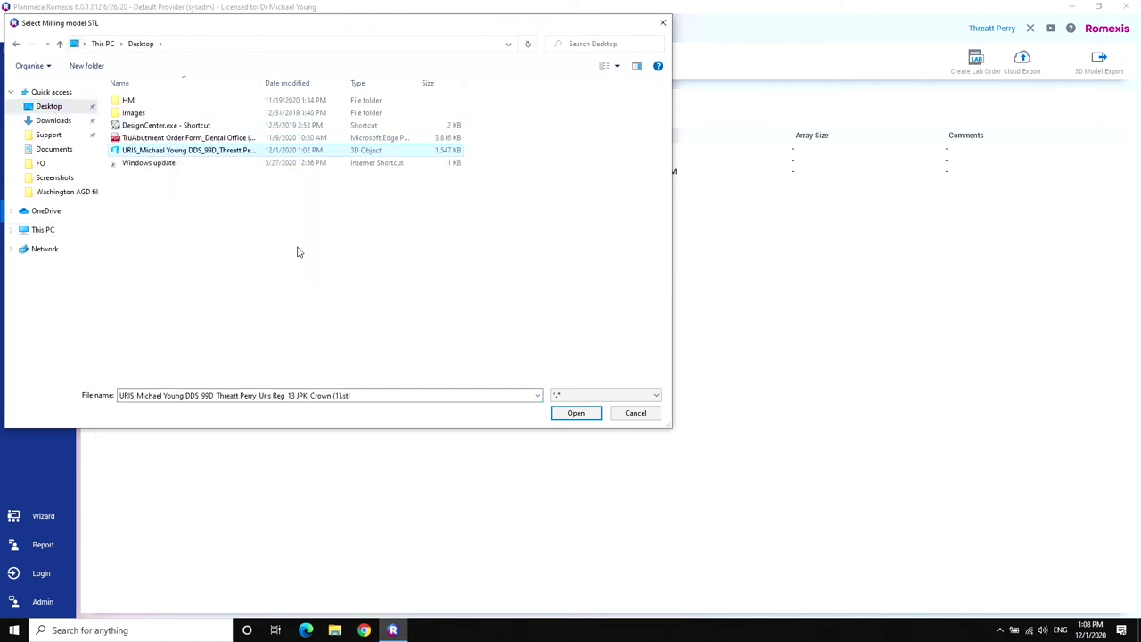
click(571, 413)
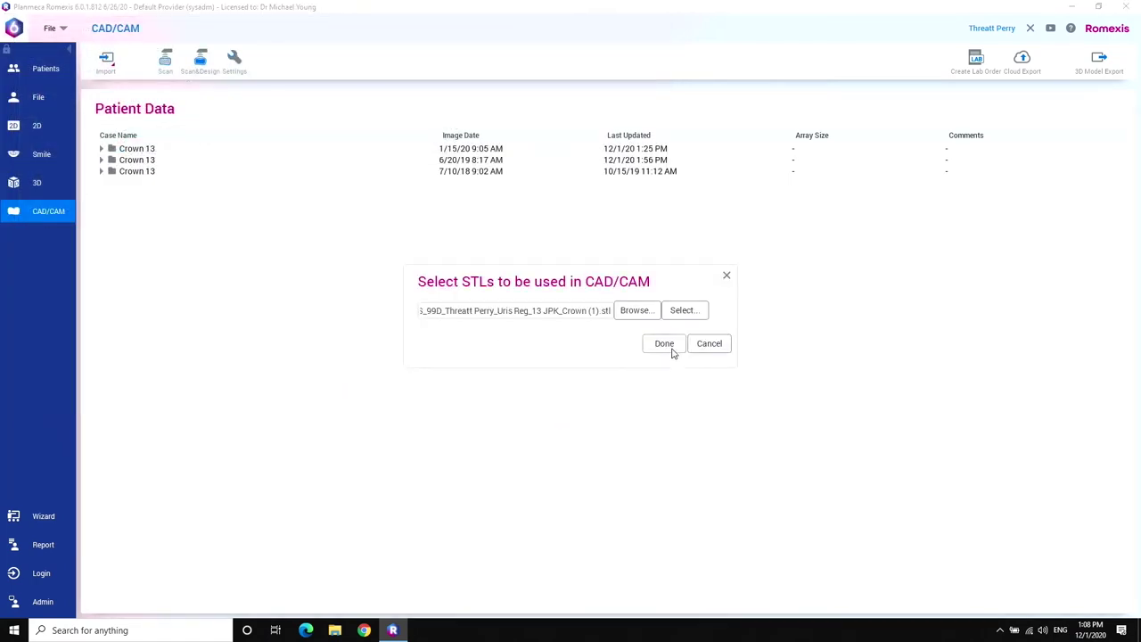
click(671, 348)
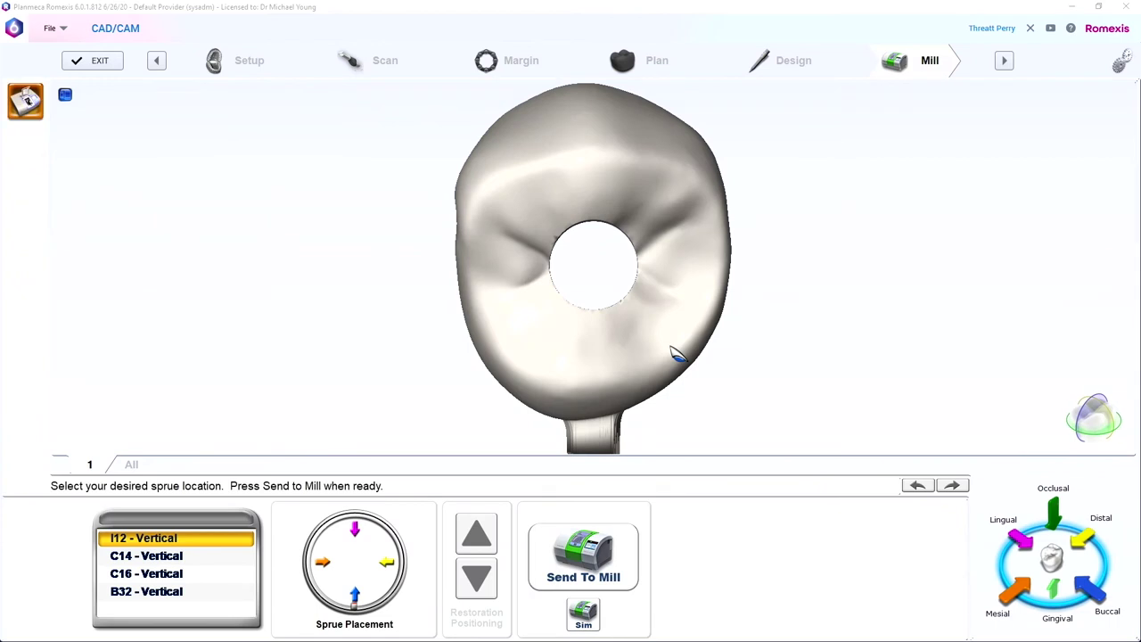
Inspect the crown from the side and bring up the Send To Mill options with Default Mill.
right_drag(611, 181, 502, 151)
click(583, 554)
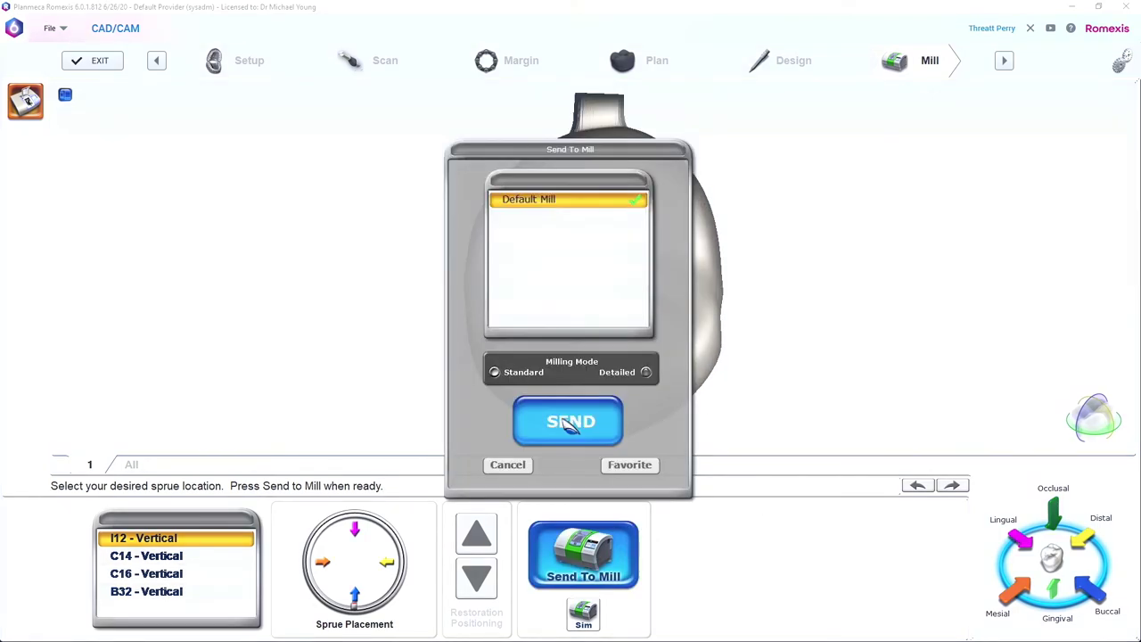